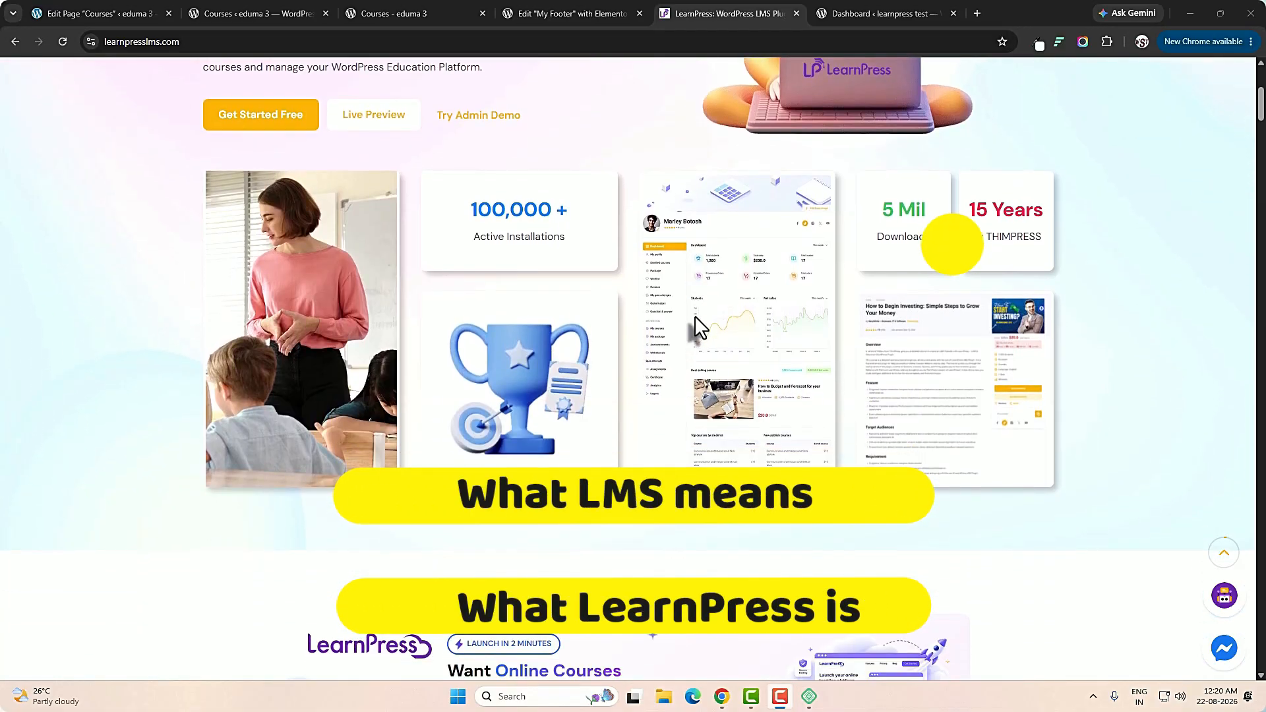
# Look over the LearnPress website's introduction, plugin statistics and LearnPress Cloud banner.
pyautogui.scroll(-1, 694, 316)
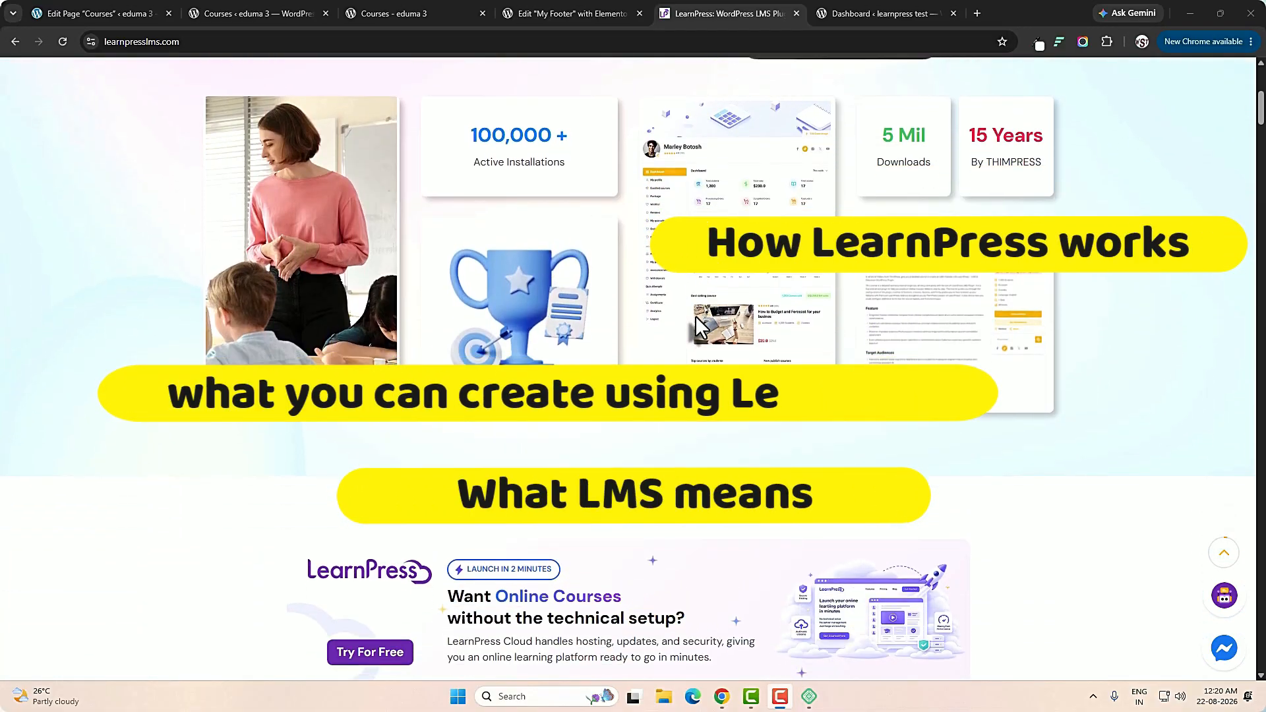
pyautogui.scroll(-3, 698, 326)
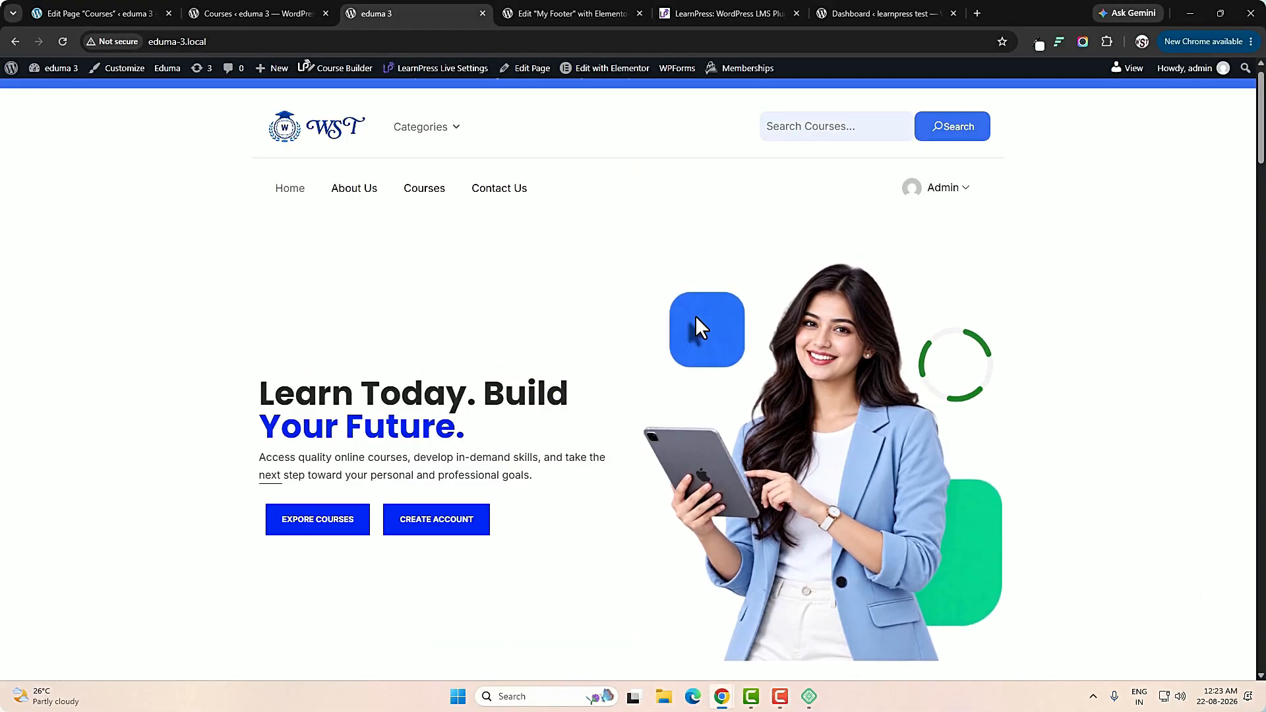
# Switch to the eduma 3 demo site and review its home page from the hero through Popular Courses and Outstanding Categories.
pyautogui.scroll(-1, 695, 315)
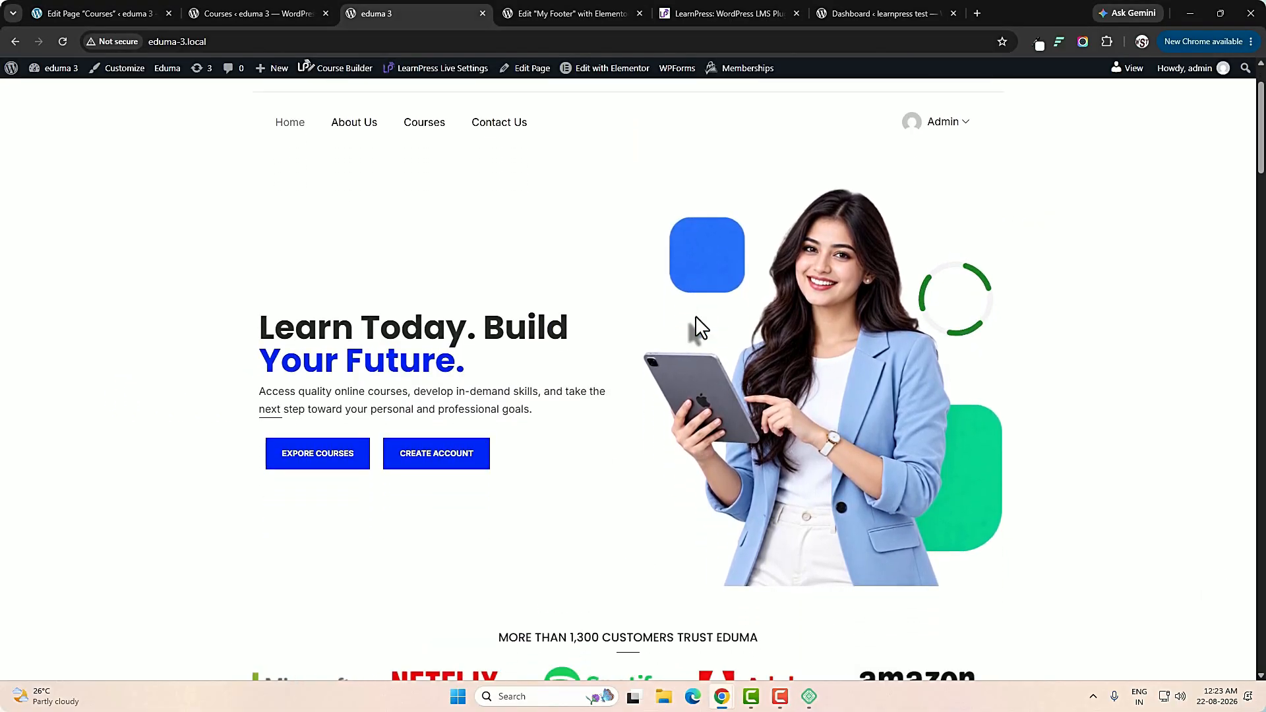
pyautogui.scroll(-2, 695, 315)
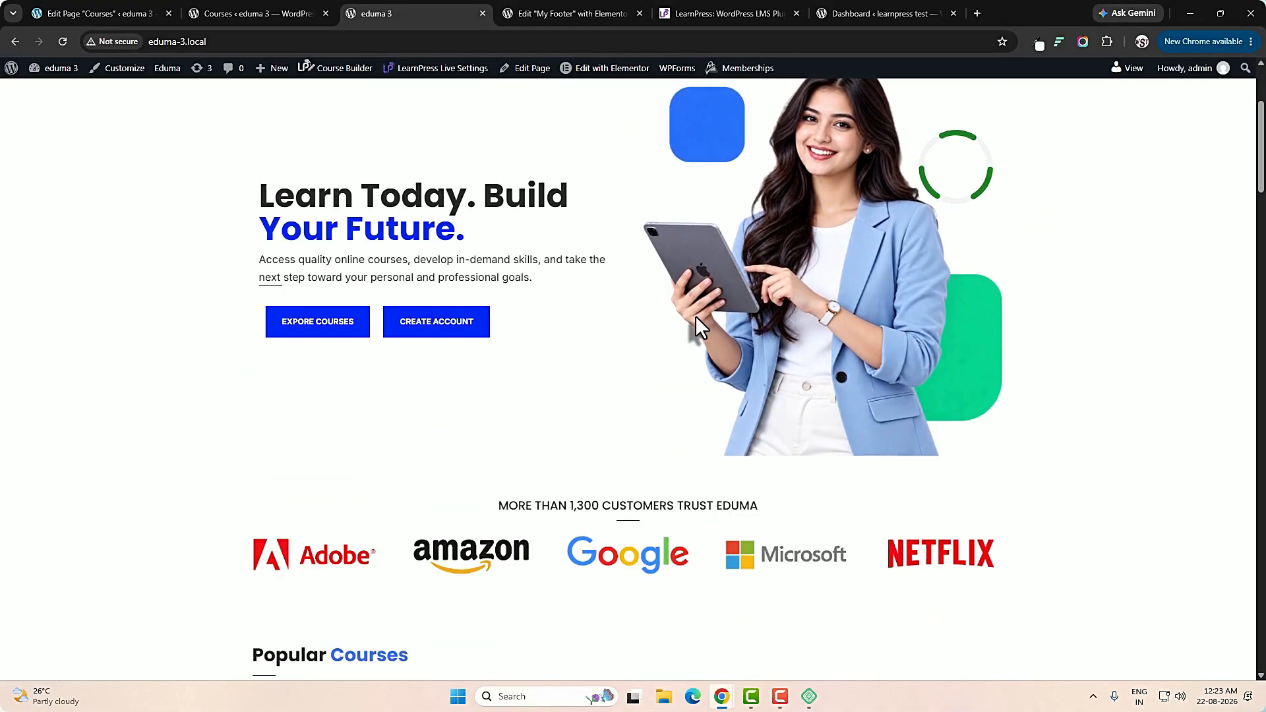
pyautogui.scroll(-1, 695, 315)
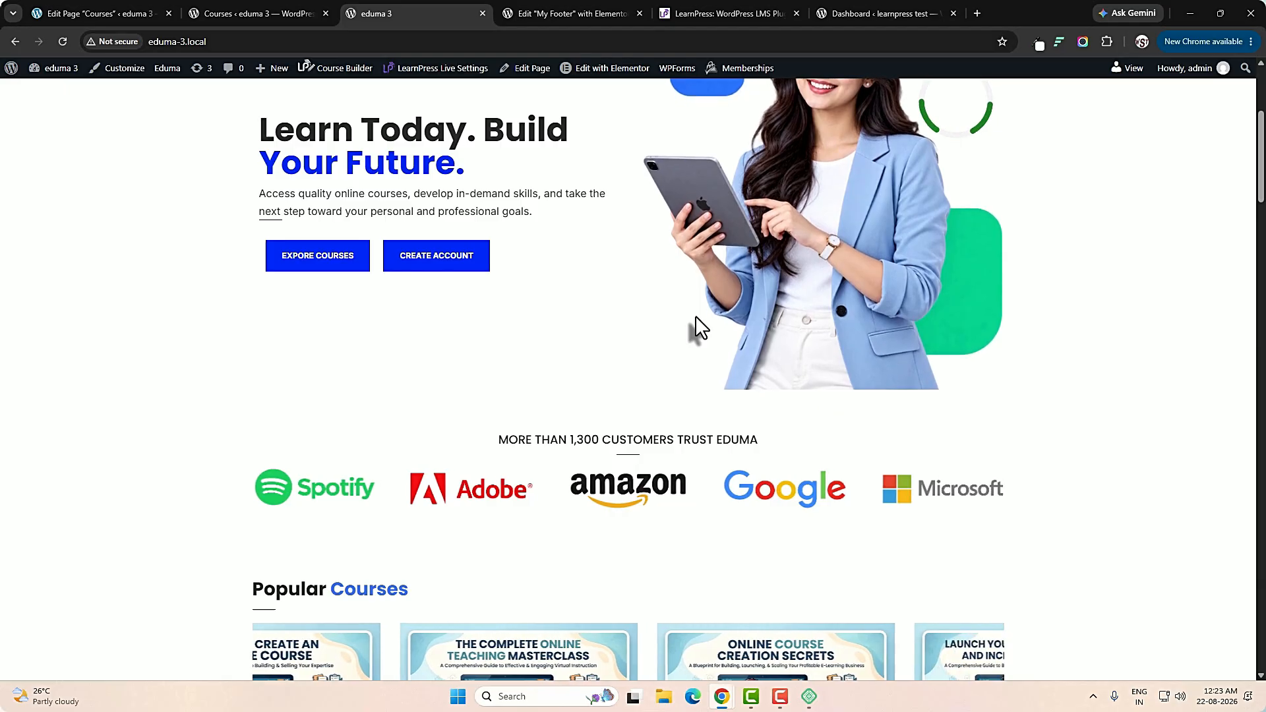
pyautogui.scroll(-2, 694, 315)
pyautogui.scroll(-1, 695, 315)
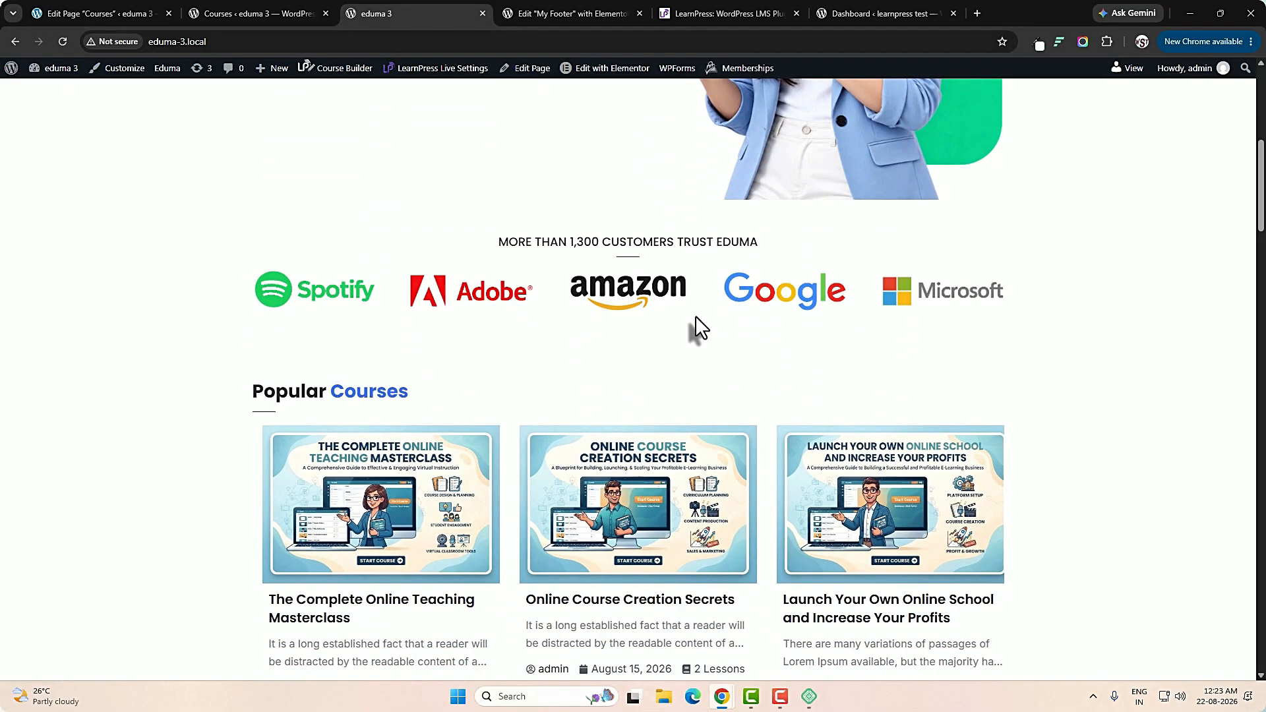
pyautogui.scroll(-1, 695, 315)
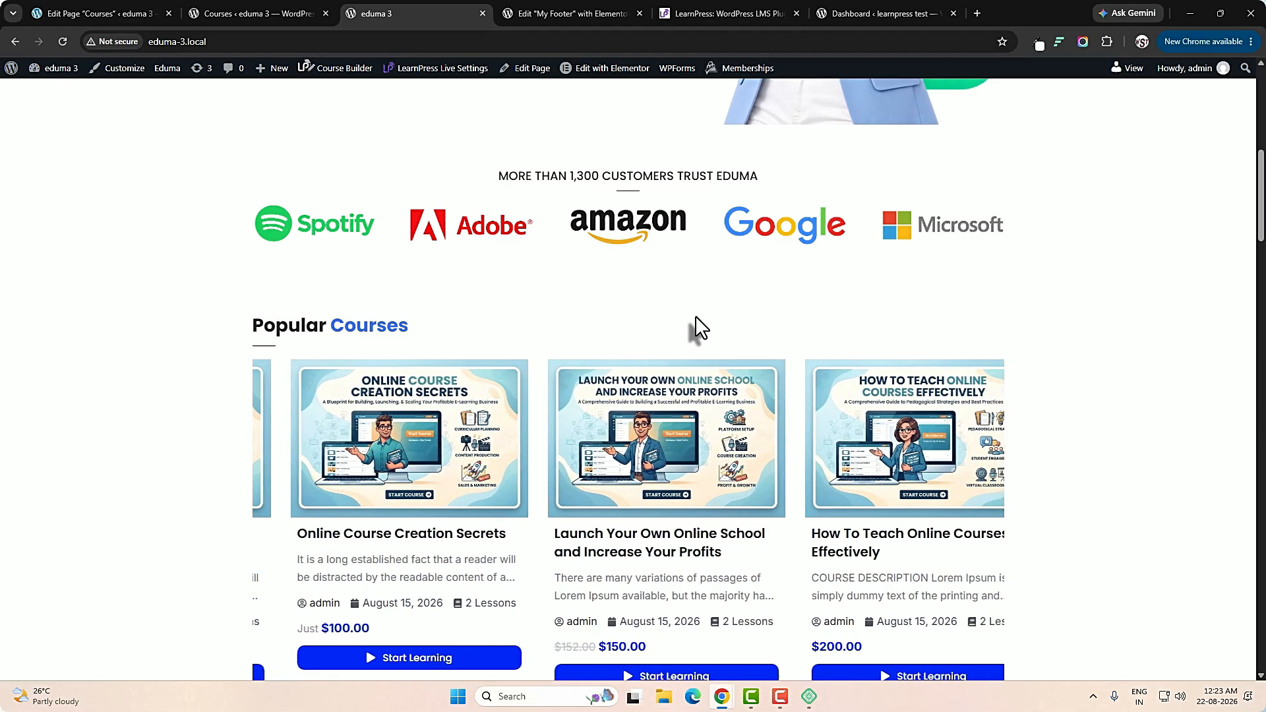
pyautogui.scroll(-2, 695, 315)
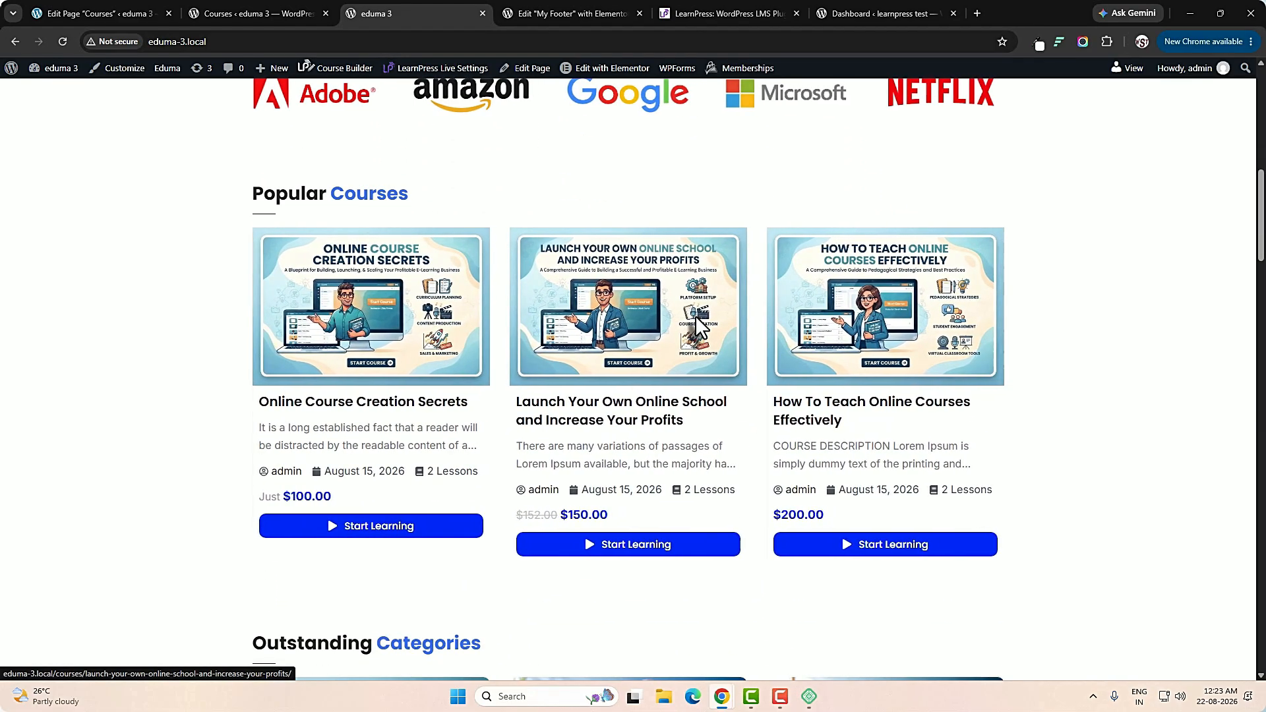
pyautogui.scroll(-1, 695, 315)
pyautogui.scroll(-1, 695, 318)
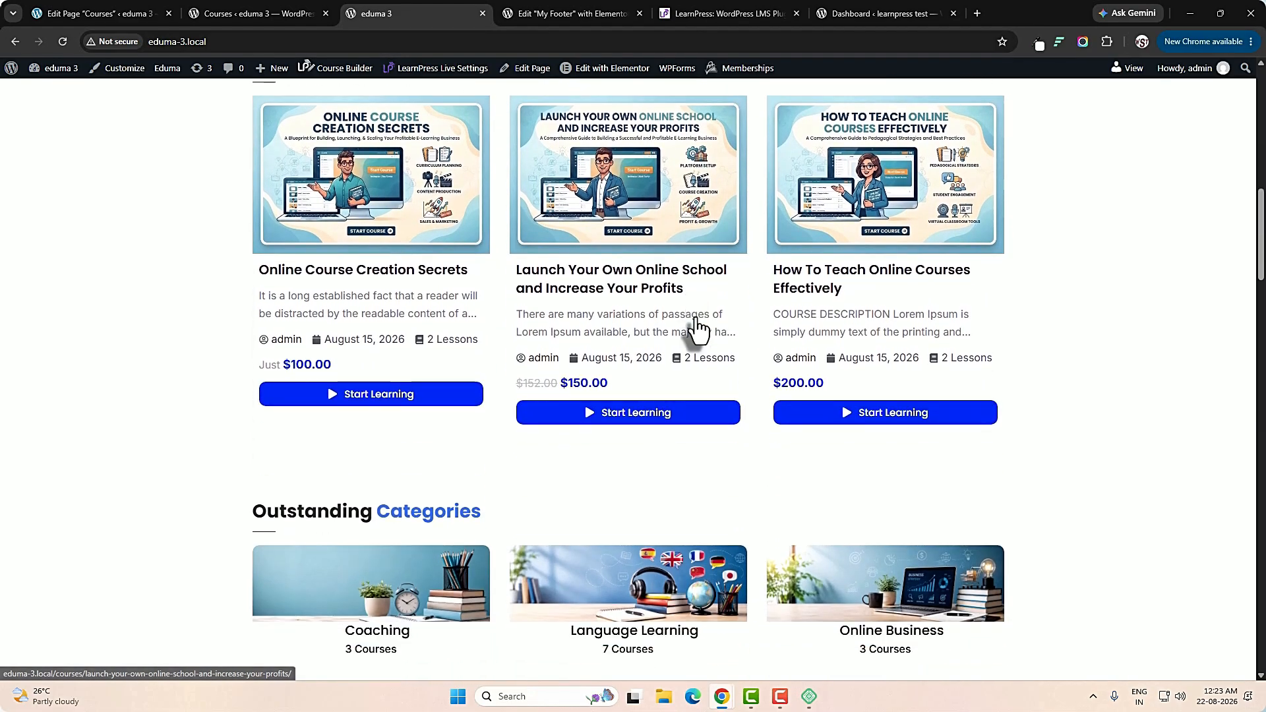
pyautogui.scroll(-4, 696, 319)
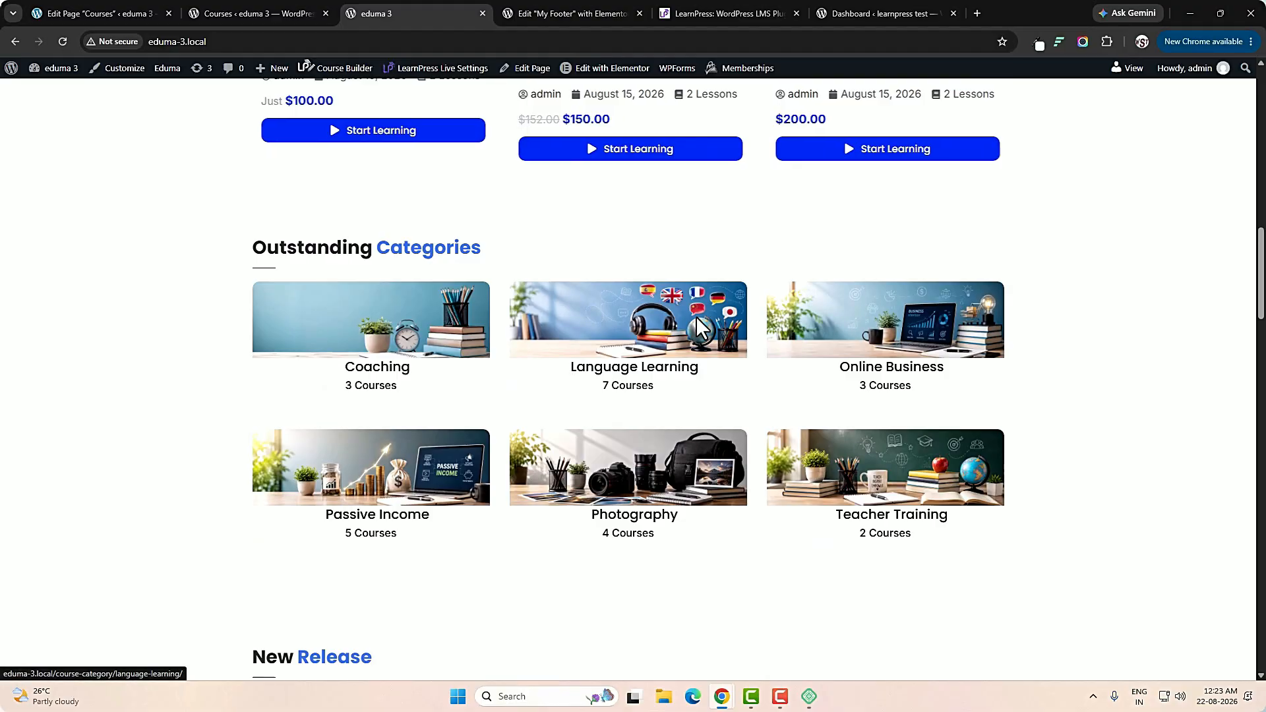
pyautogui.scroll(-2, 695, 315)
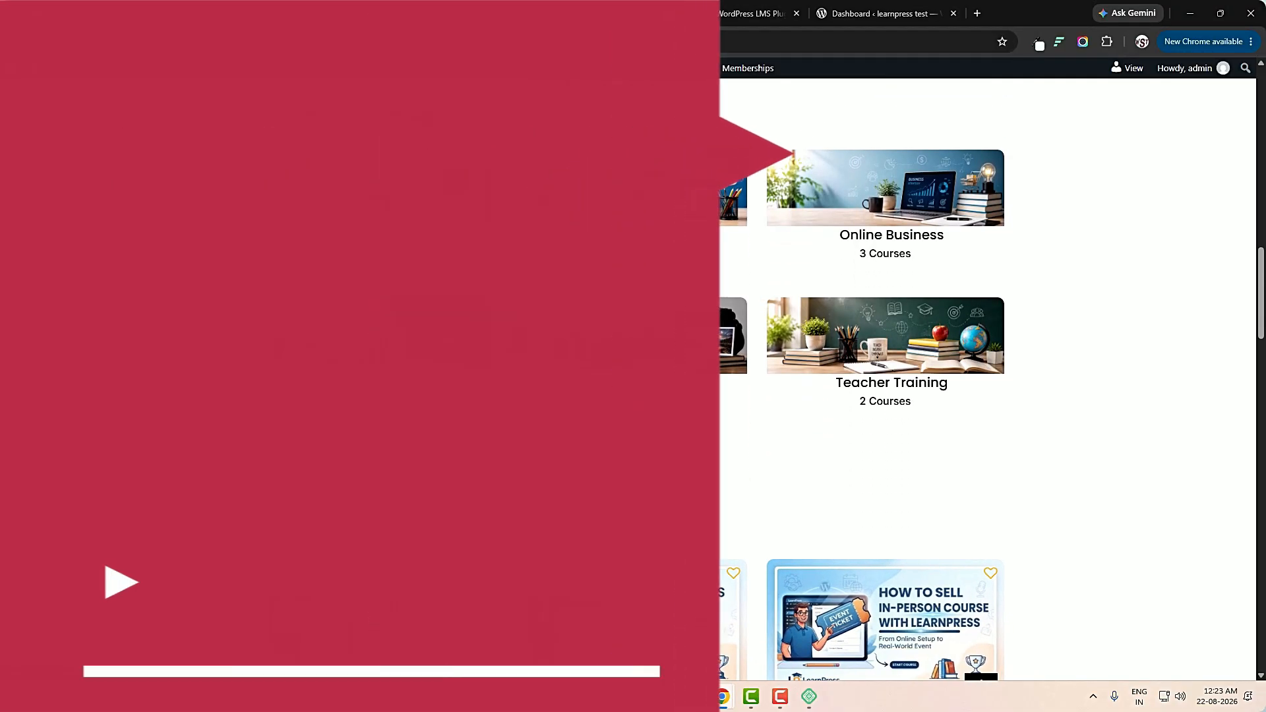
pyautogui.scroll(-2, 695, 315)
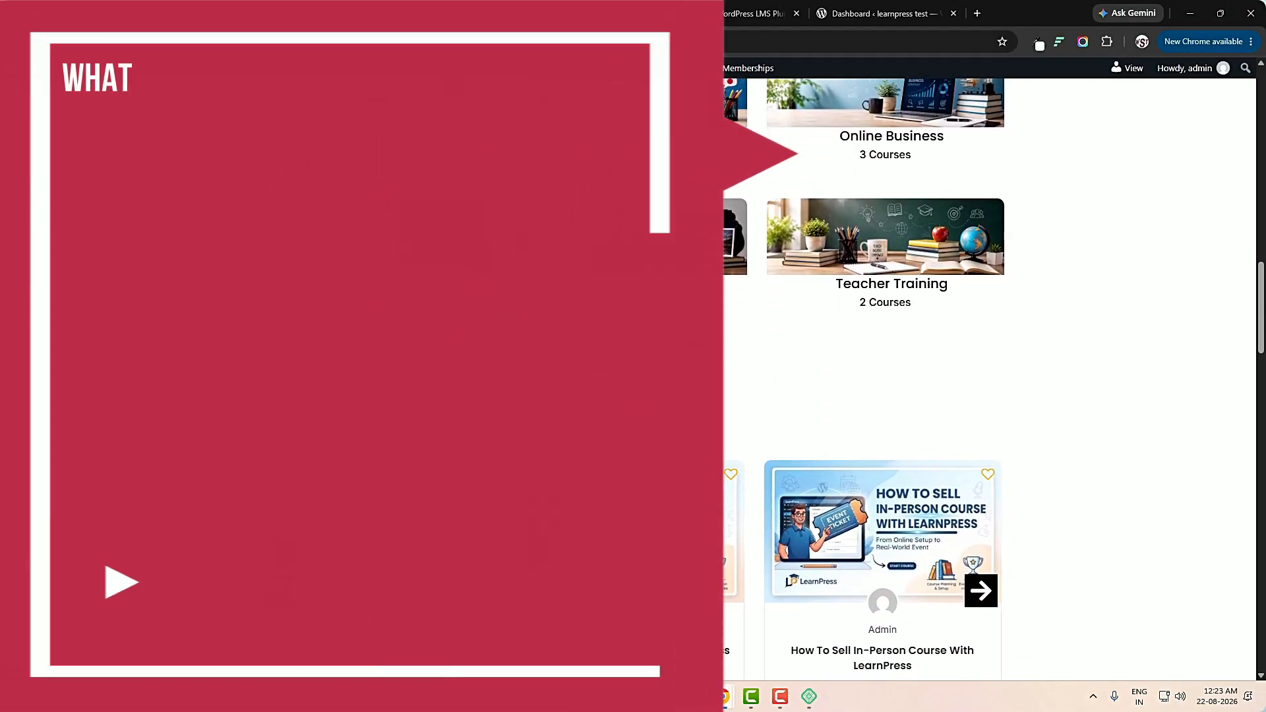
# Examine the New Release courses, the reading illustration and the statistics counters on the eduma 3 home page.
pyautogui.scroll(-3, 989, 379)
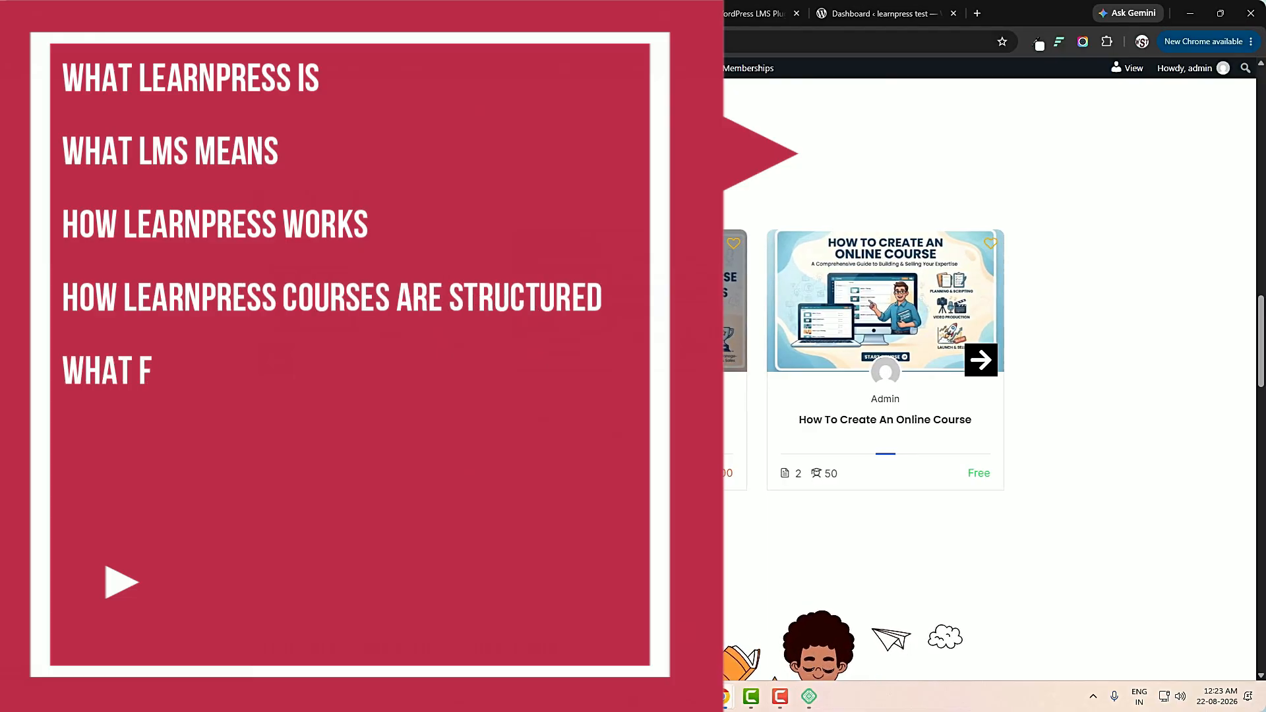
pyautogui.scroll(-3, 989, 379)
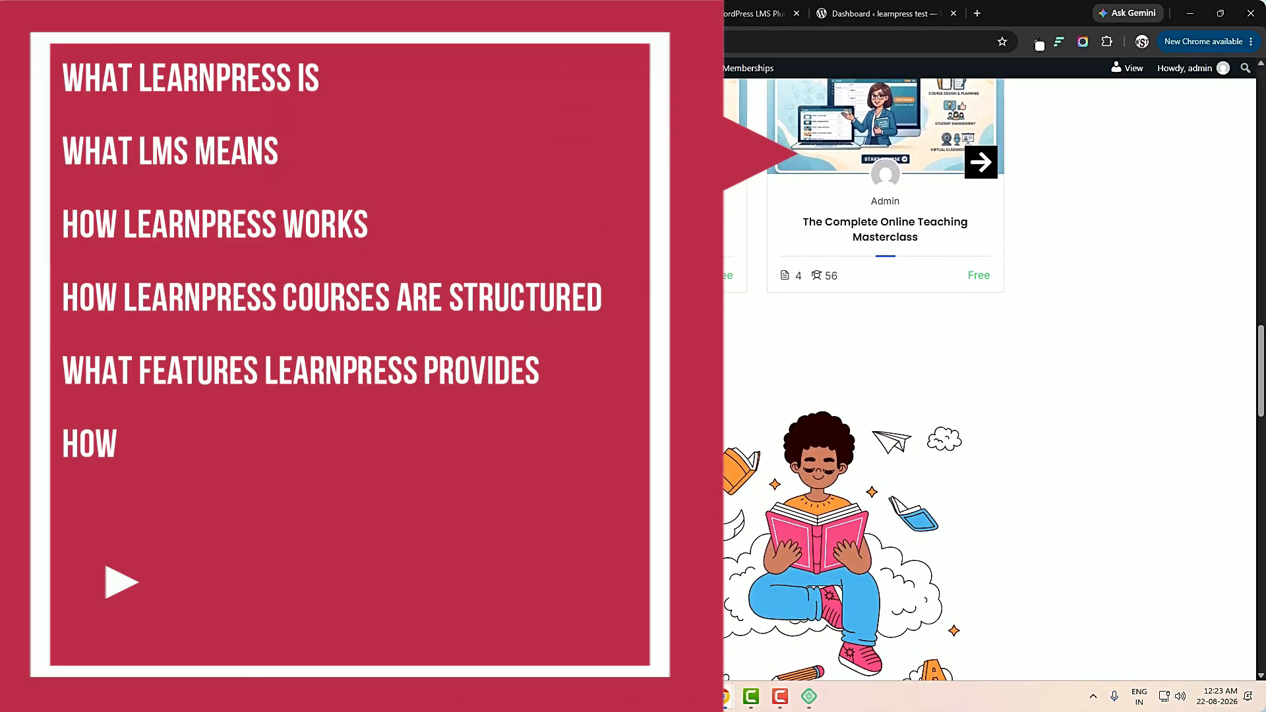
pyautogui.scroll(-1, 989, 379)
pyautogui.scroll(-2, 989, 379)
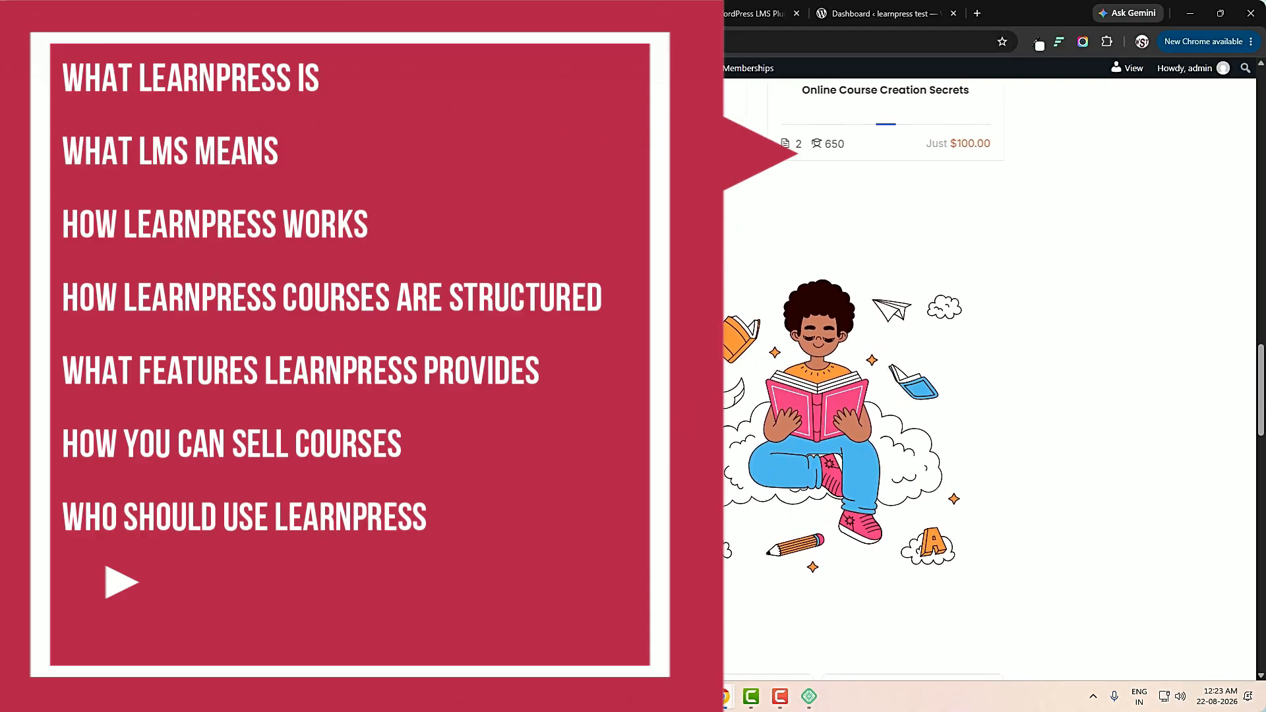
pyautogui.scroll(-1, 989, 379)
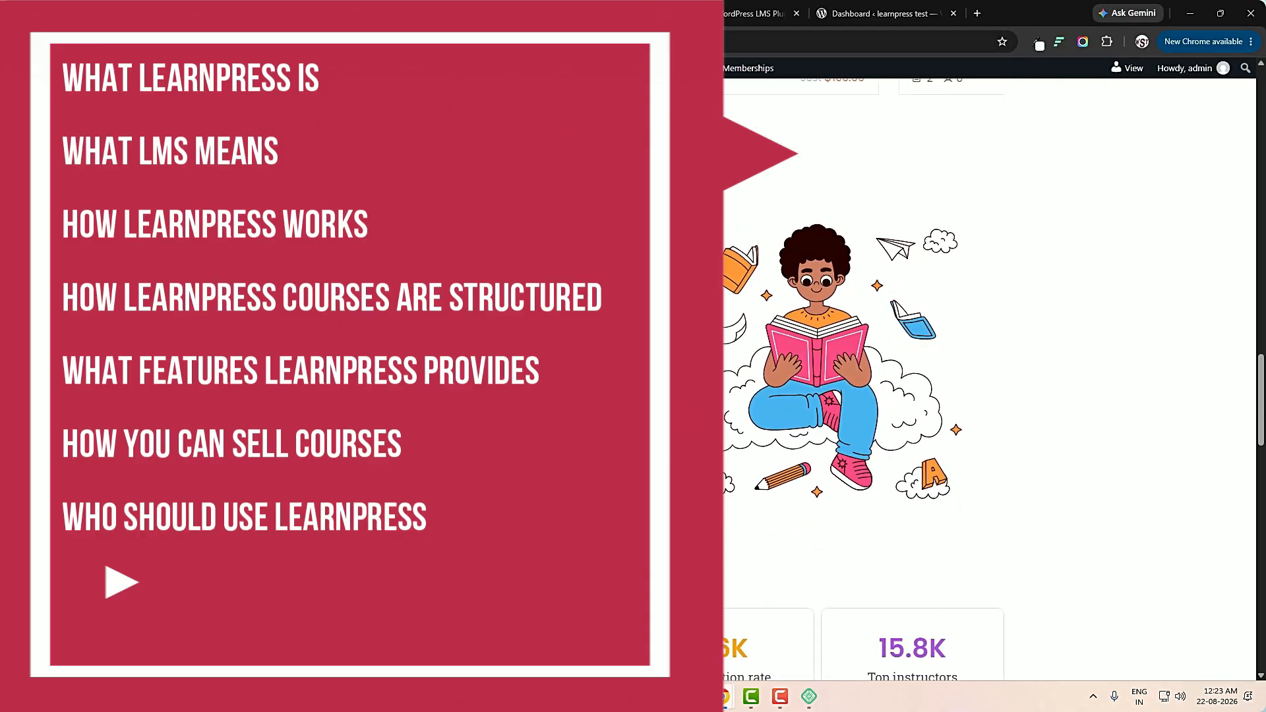
pyautogui.scroll(-1, 989, 379)
pyautogui.scroll(-1, 695, 317)
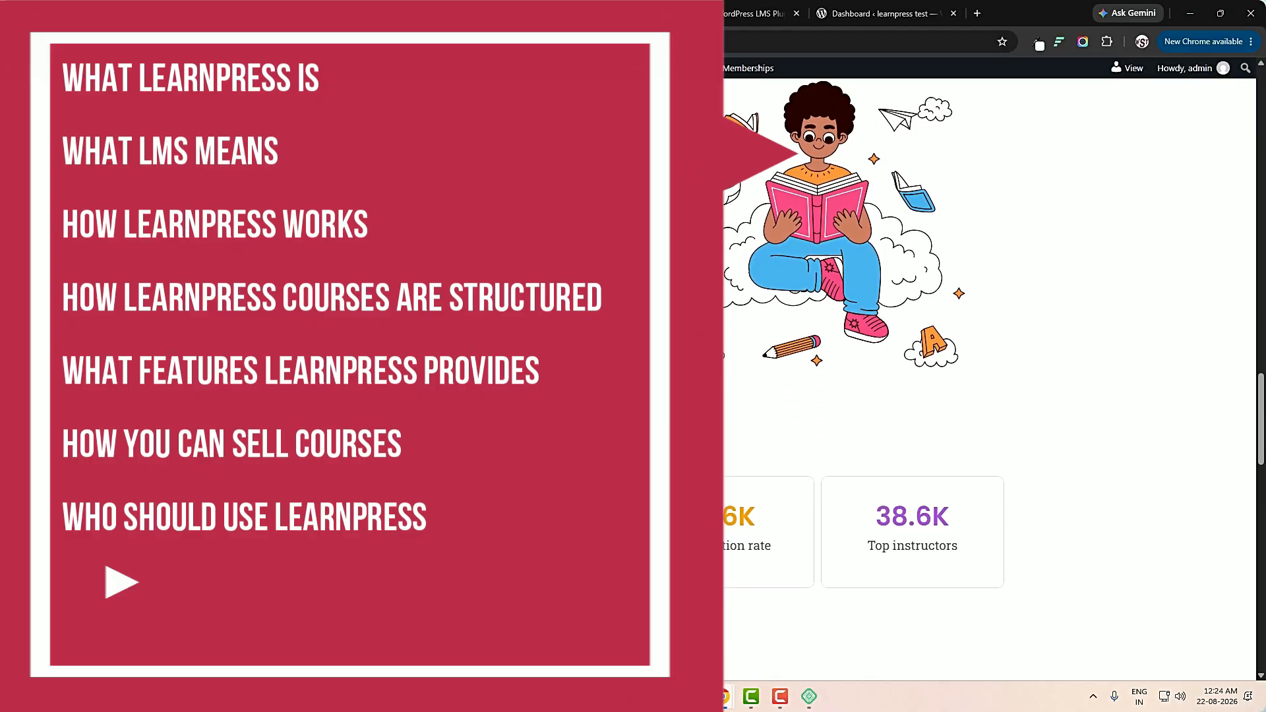
# Switch to the LearnPress website and read its plugin description and overview cards.
pyautogui.hotkey('ctrl', 'Tab')
pyautogui.hotkey('ctrl', 'Tab')
pyautogui.scroll(-1, 696, 317)
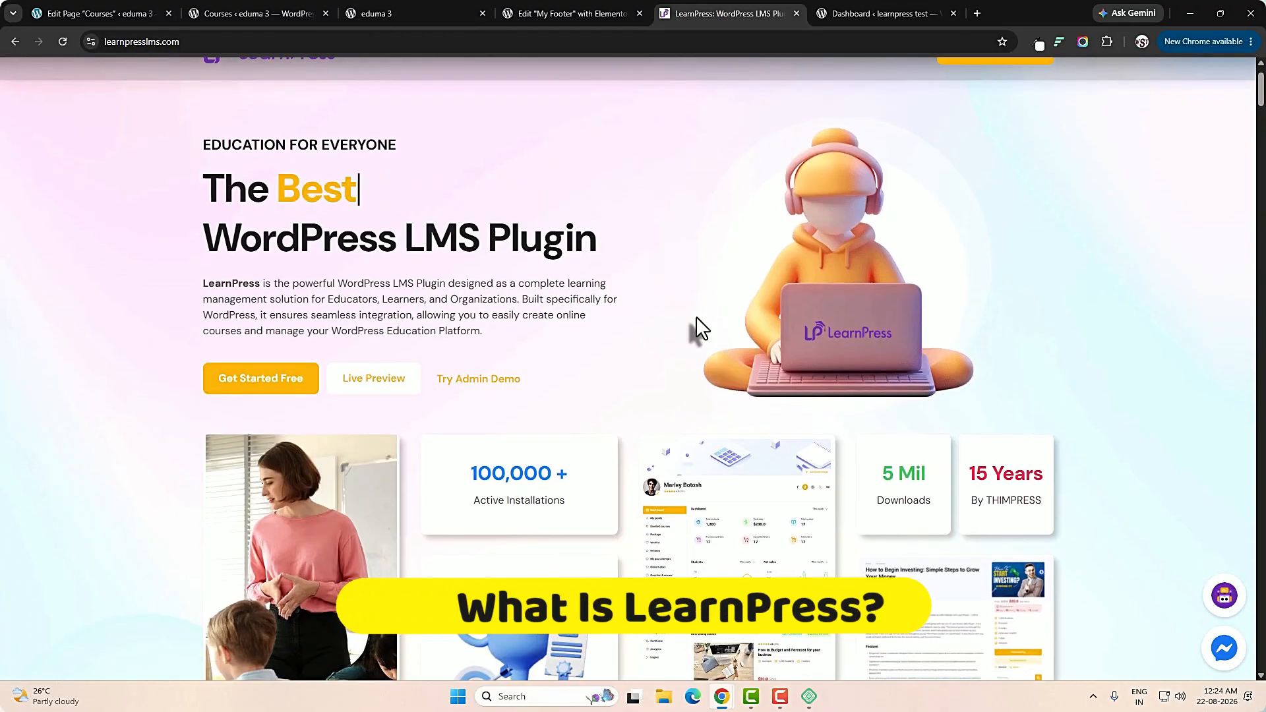
pyautogui.scroll(-2, 694, 317)
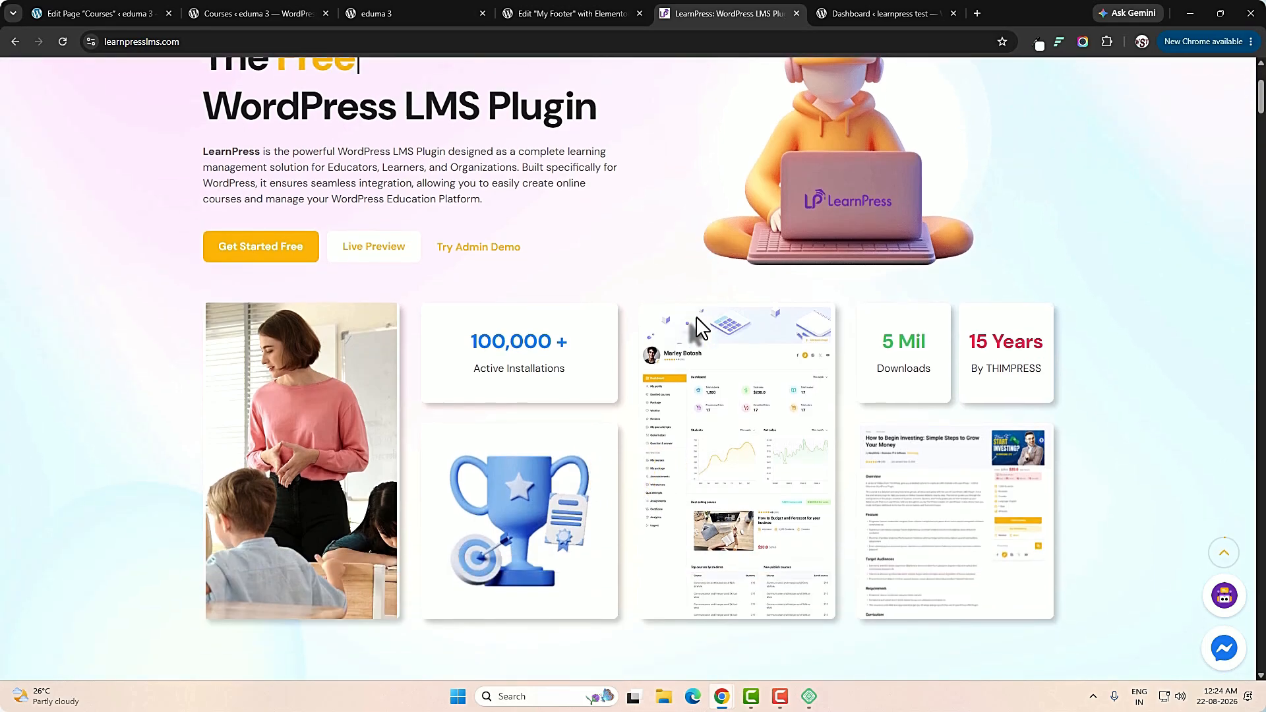
pyautogui.scroll(-1, 695, 316)
pyautogui.scroll(-1, 695, 315)
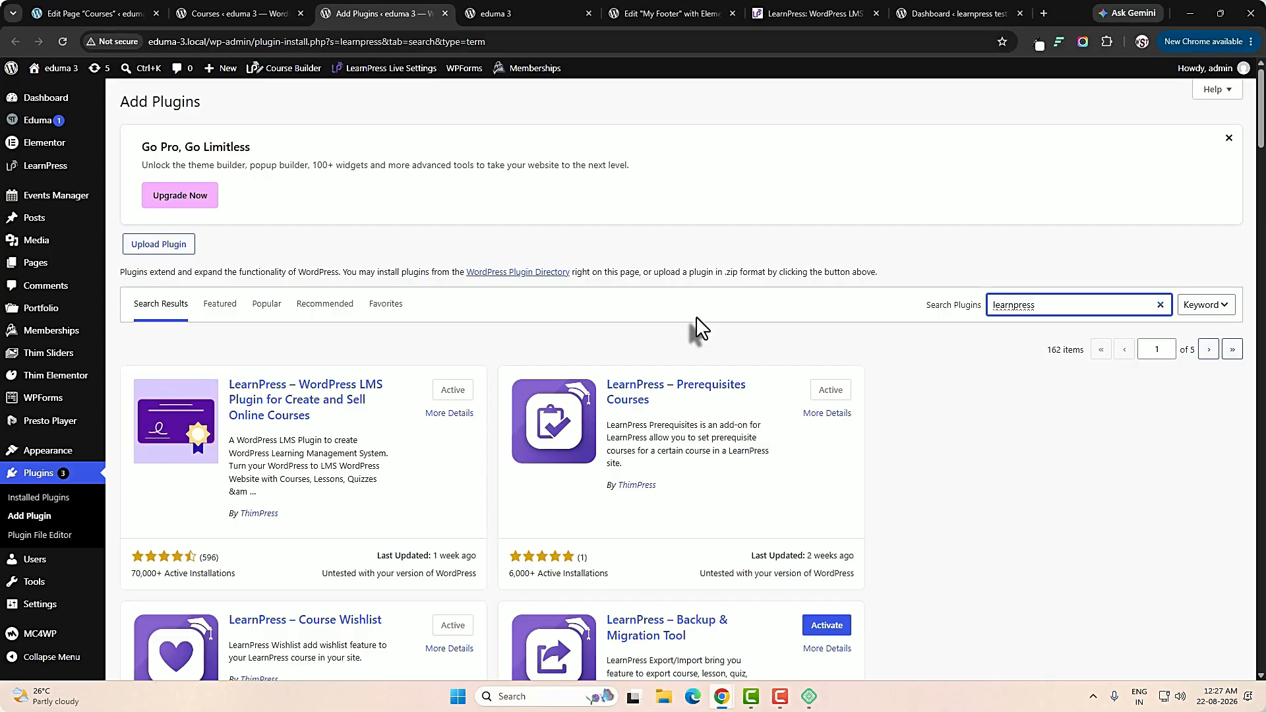
# Review the WordPress plugin search results for learnpress, including the main LMS plugin and its add-ons.
pyautogui.scroll(-1, 591, 378)
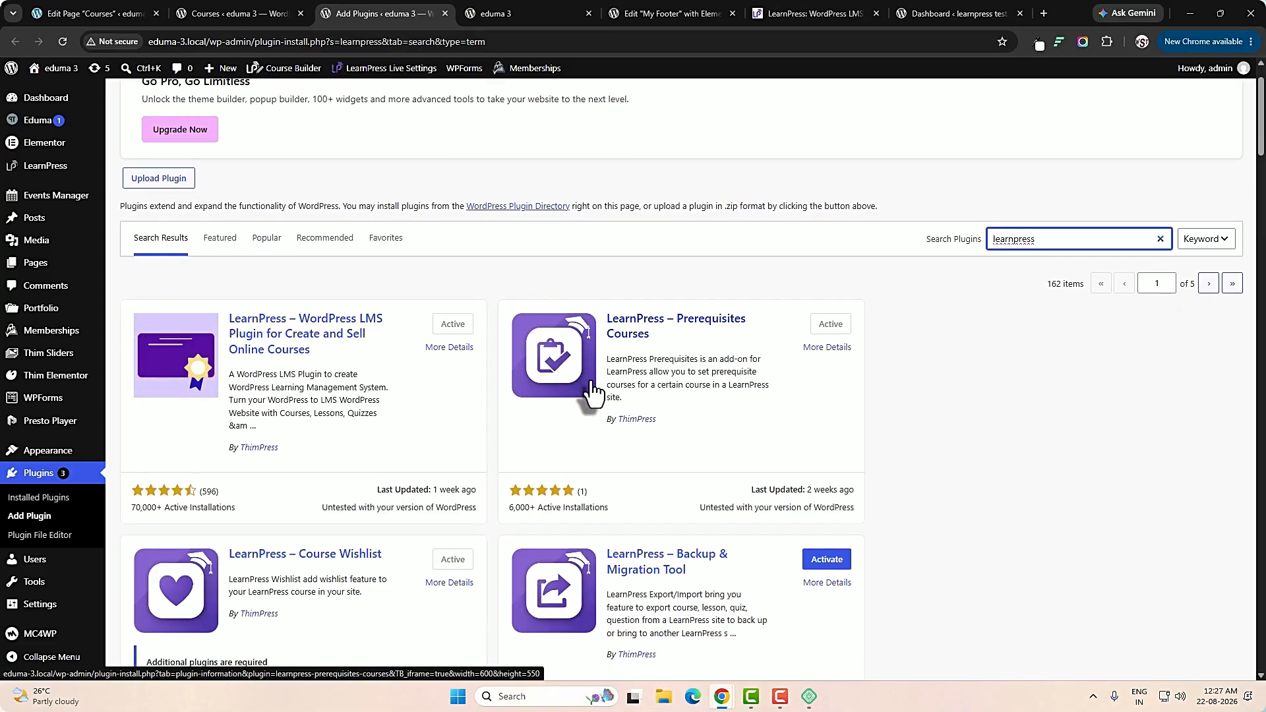
pyautogui.scroll(-1, 593, 393)
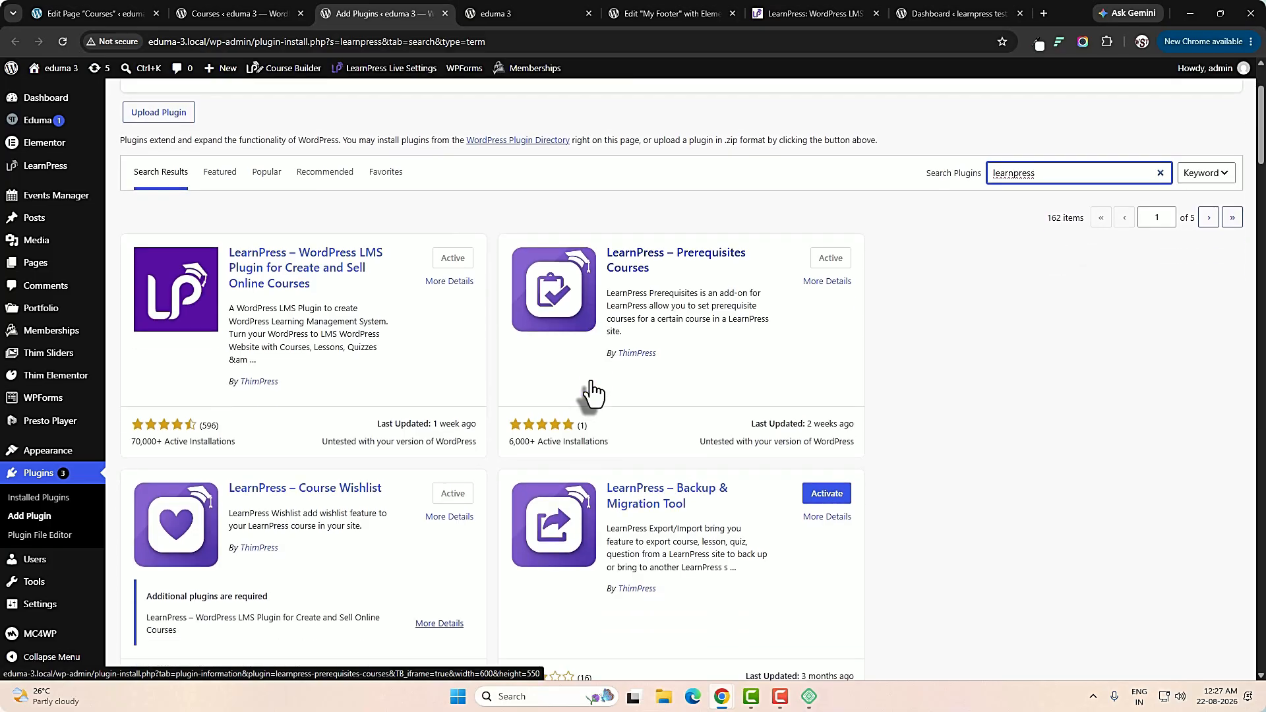
pyautogui.scroll(-1, 592, 394)
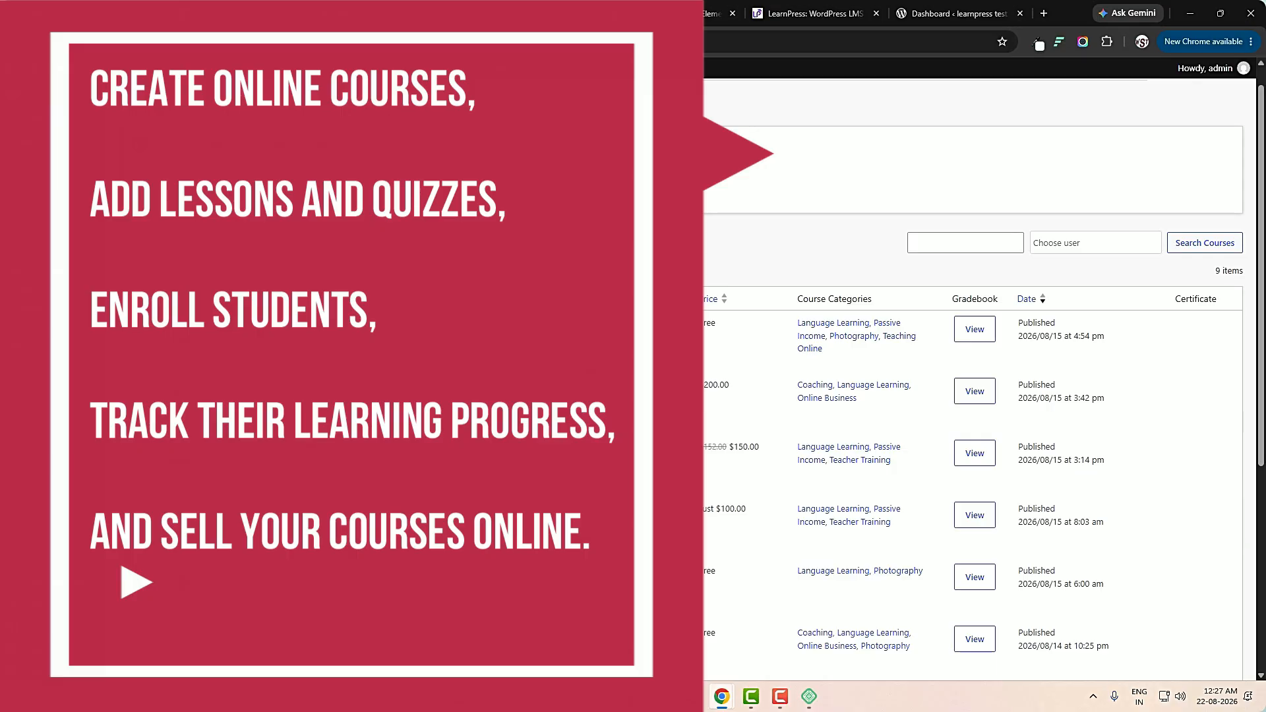
# Review the LearnPress course list in the site admin, checking curriculum, students, prices and categories.
pyautogui.scroll(-3, 585, 404)
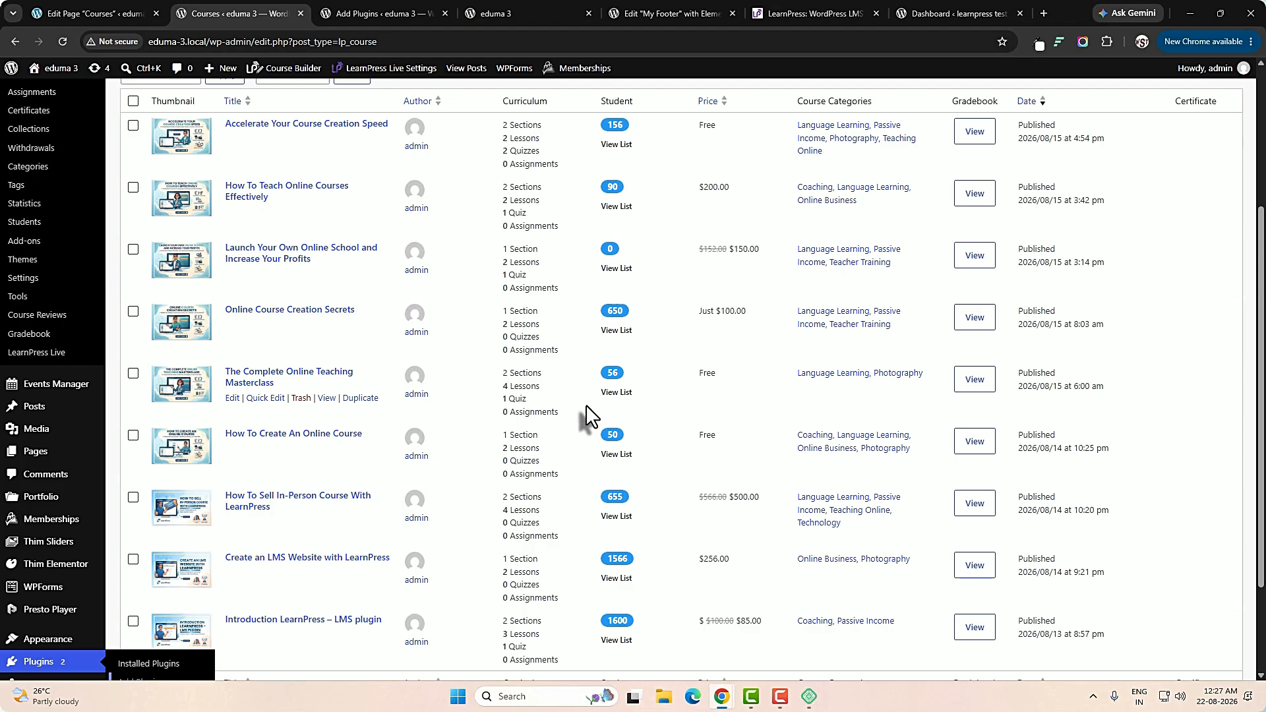
pyautogui.scroll(-1, 586, 405)
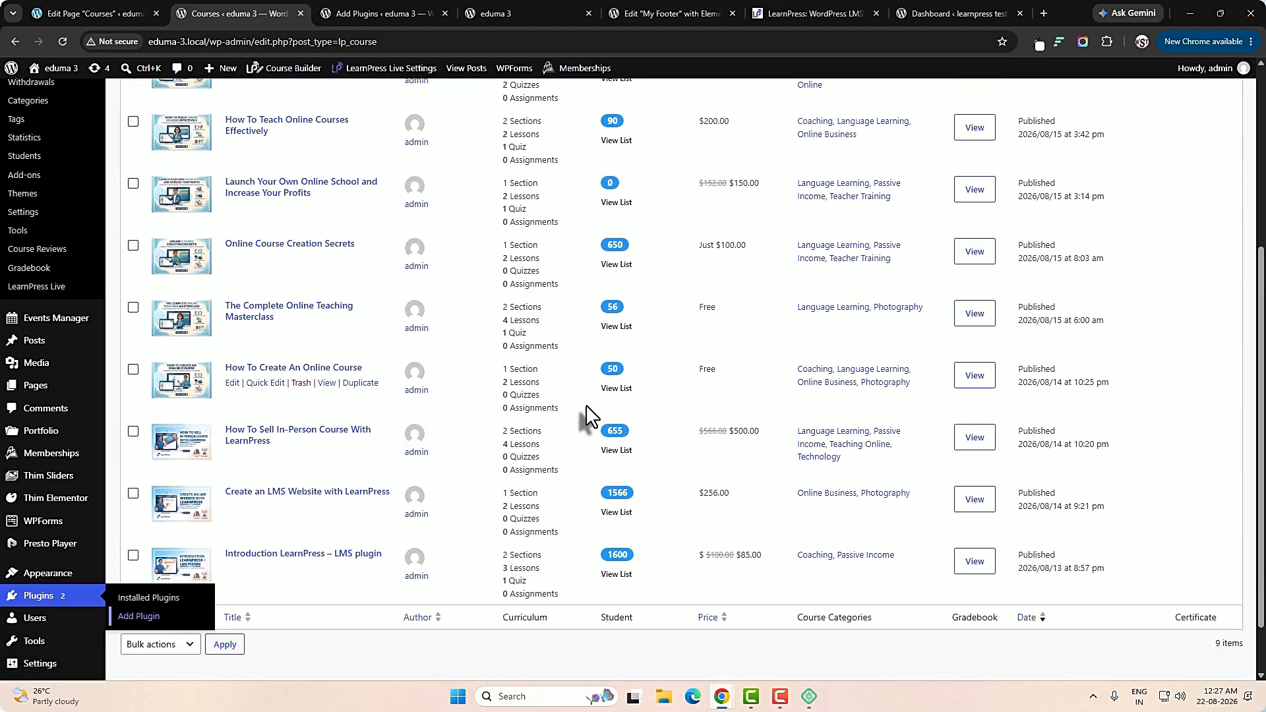
pyautogui.scroll(-1, 585, 405)
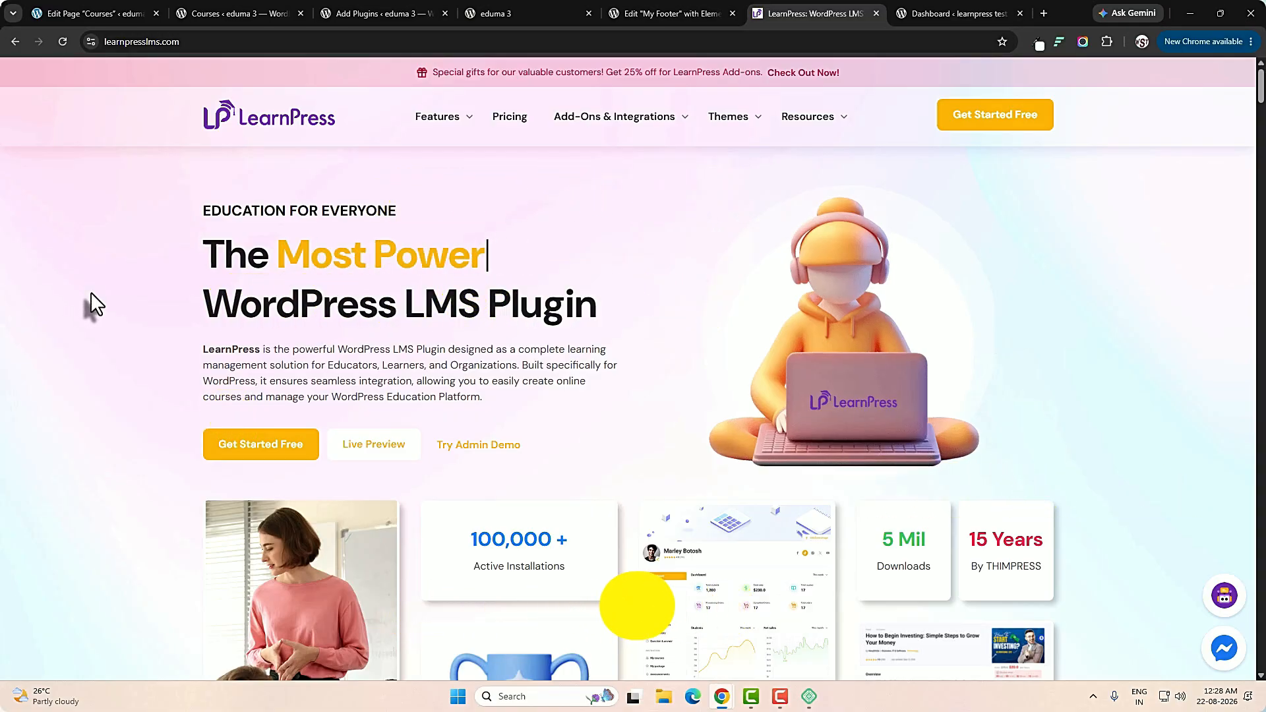
# Return to the LearnPress website and examine its home page from the overview cards to the Why Choose LearnPress heading.
pyautogui.scroll(-3, 93, 295)
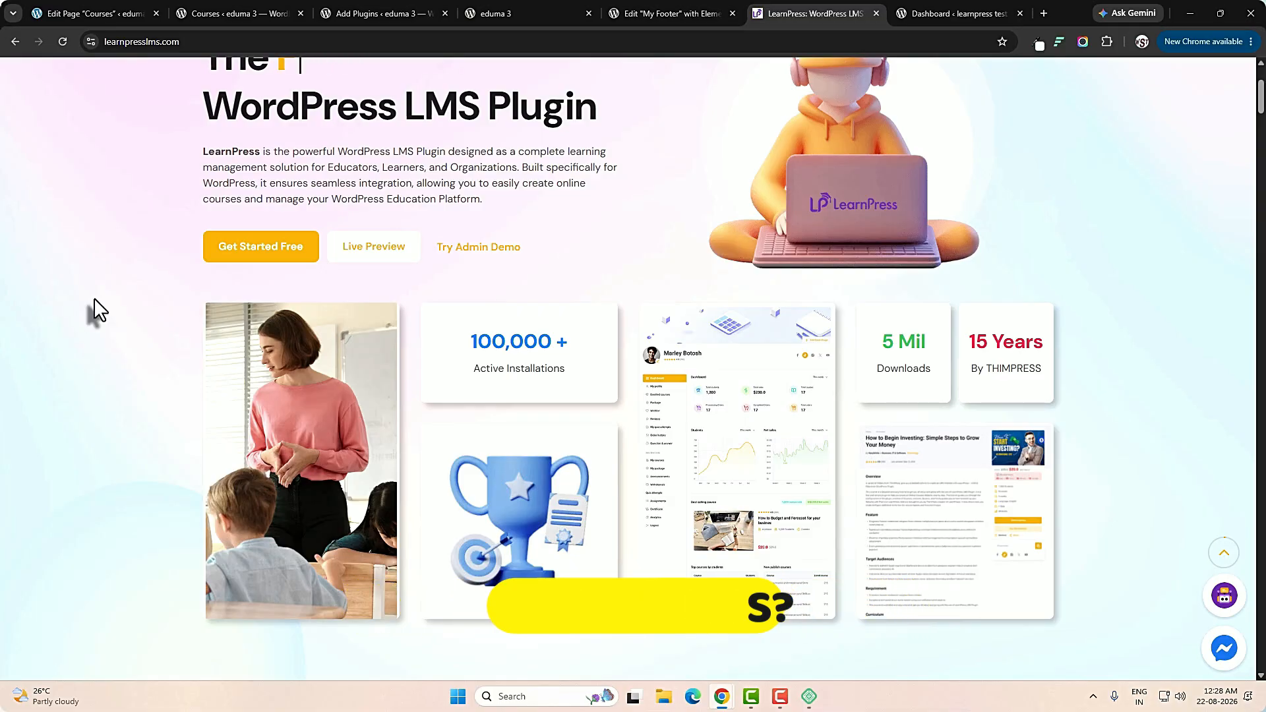
pyautogui.scroll(-1, 94, 298)
pyautogui.scroll(-1, 94, 298)
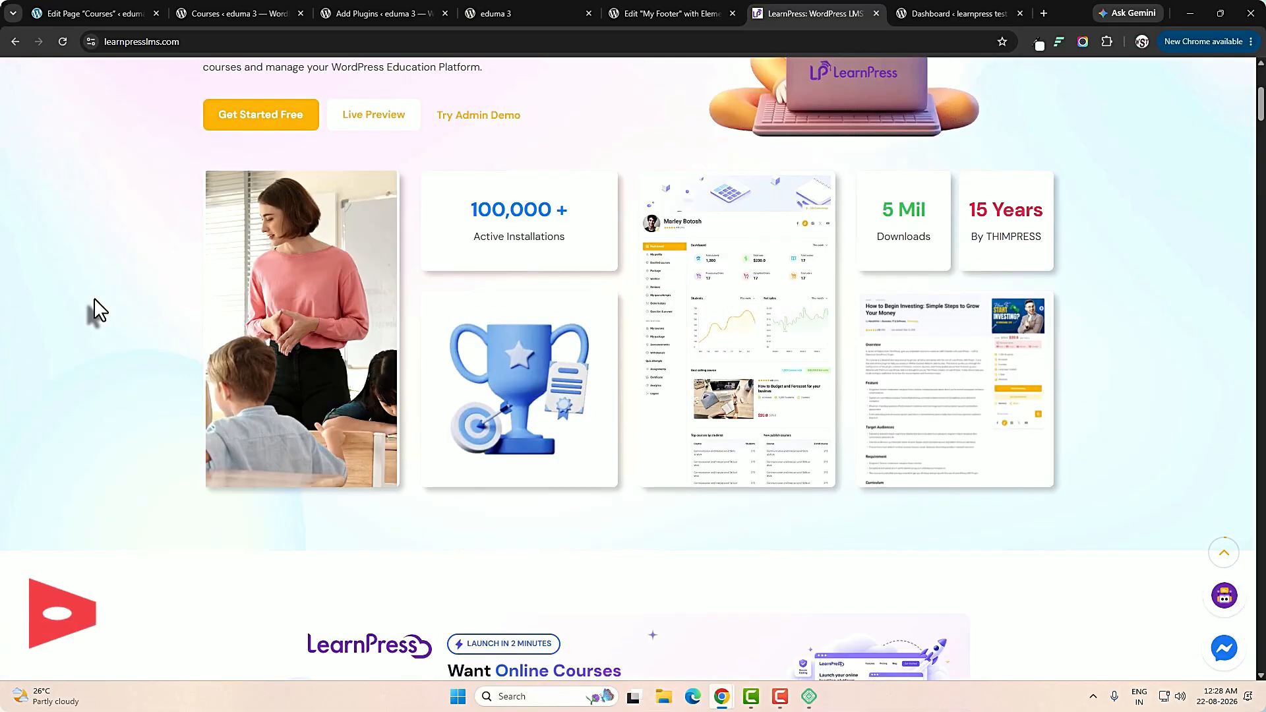
pyautogui.scroll(-1, 94, 298)
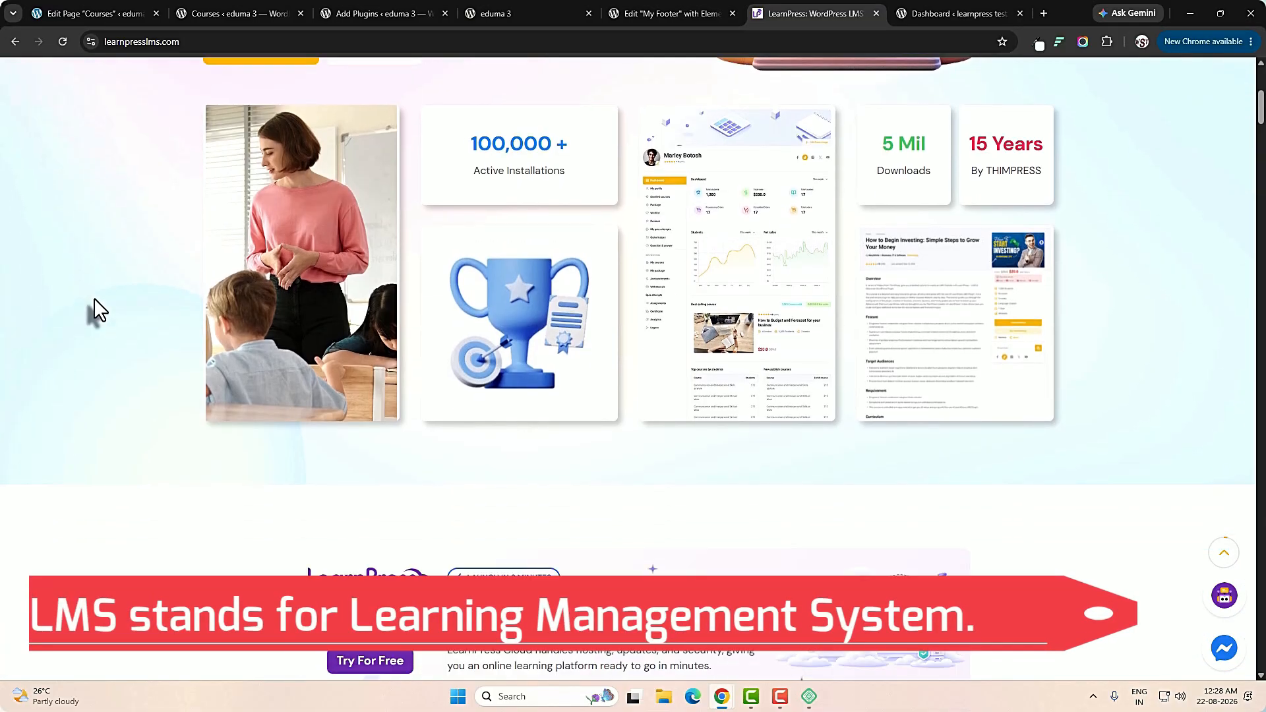
pyautogui.scroll(-3, 94, 298)
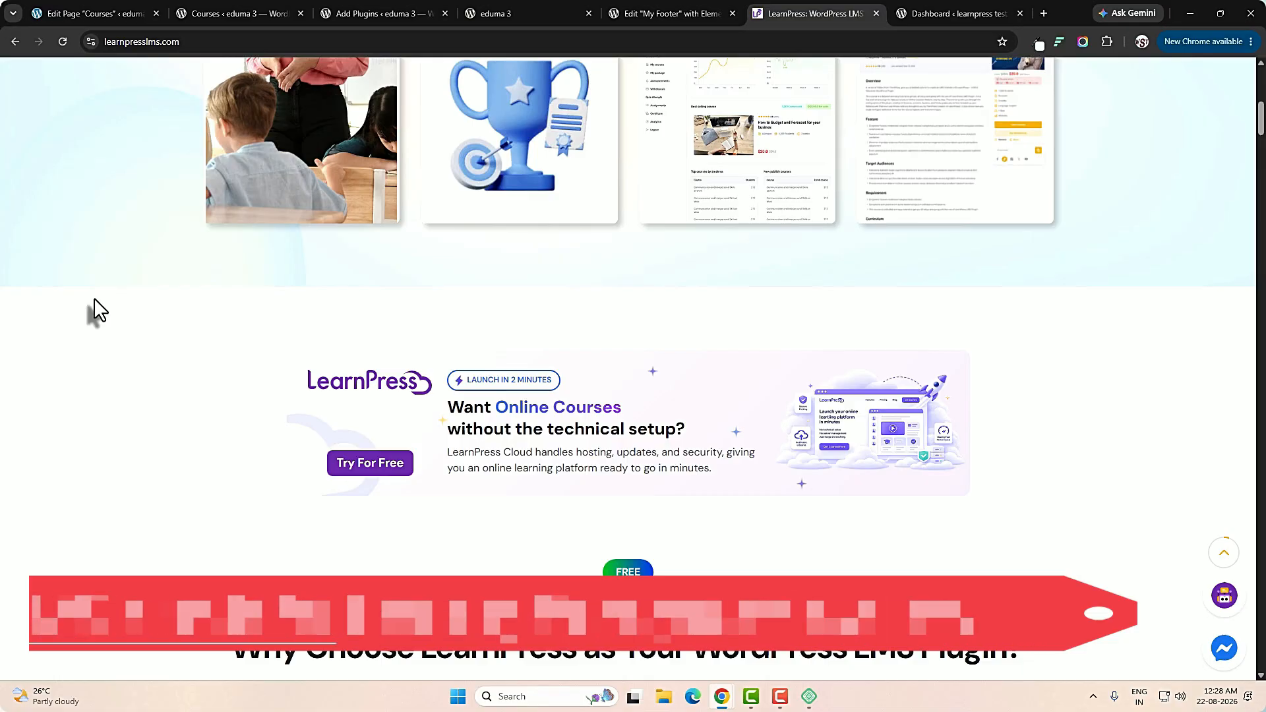
pyautogui.scroll(-2, 93, 298)
pyautogui.scroll(-1, 94, 298)
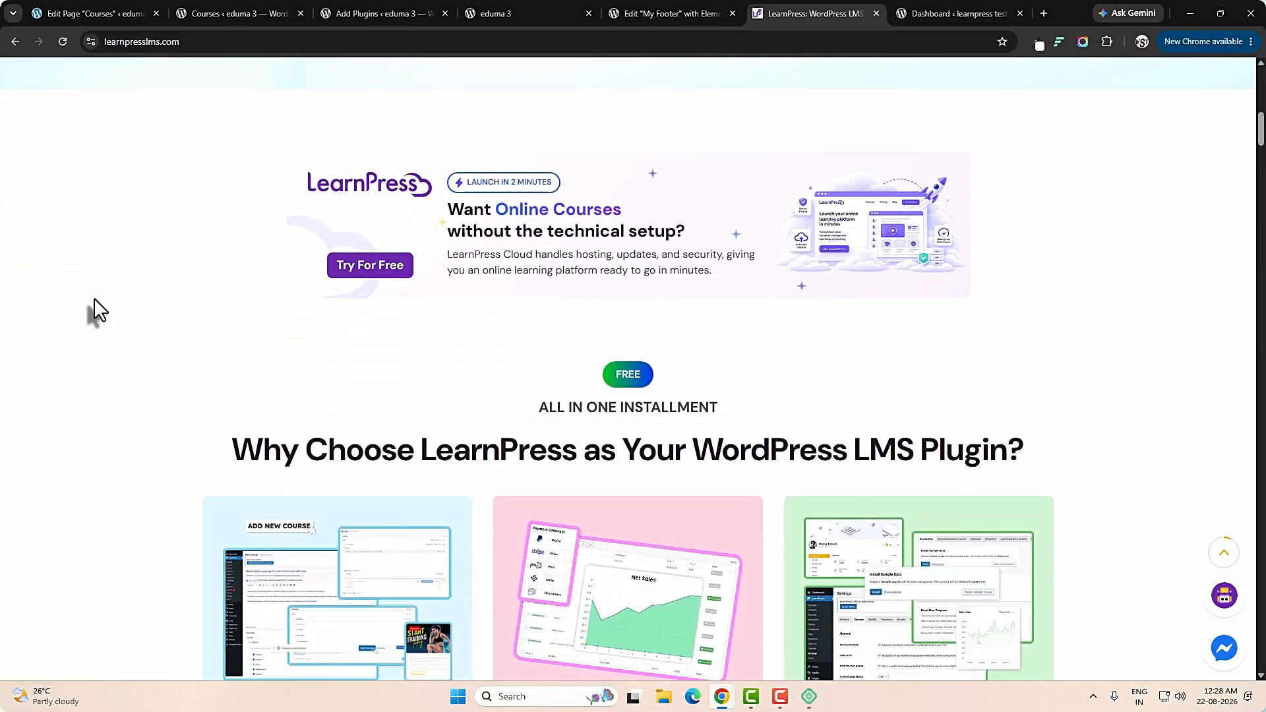
# Examine the Create, Monetize and Manage Course cards and the Create Course section on the LearnPress website.
pyautogui.scroll(-1, 94, 298)
pyautogui.scroll(-1, 93, 298)
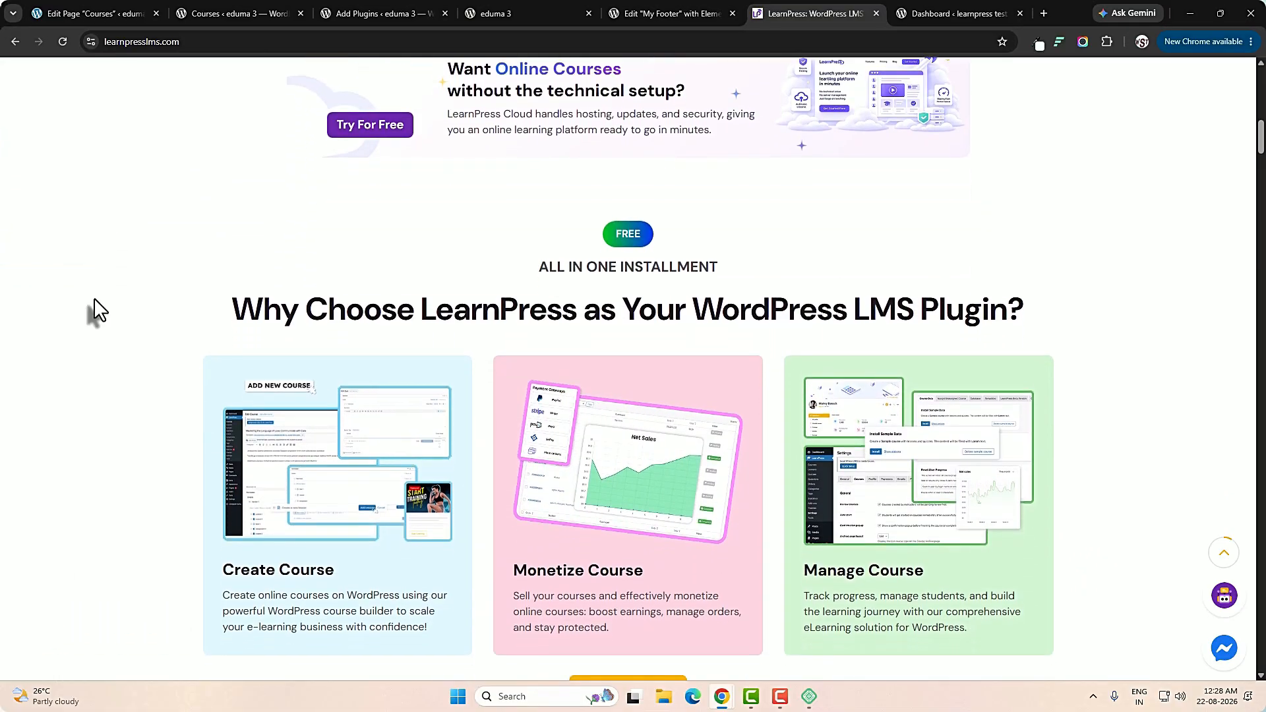
pyautogui.scroll(-1, 93, 310)
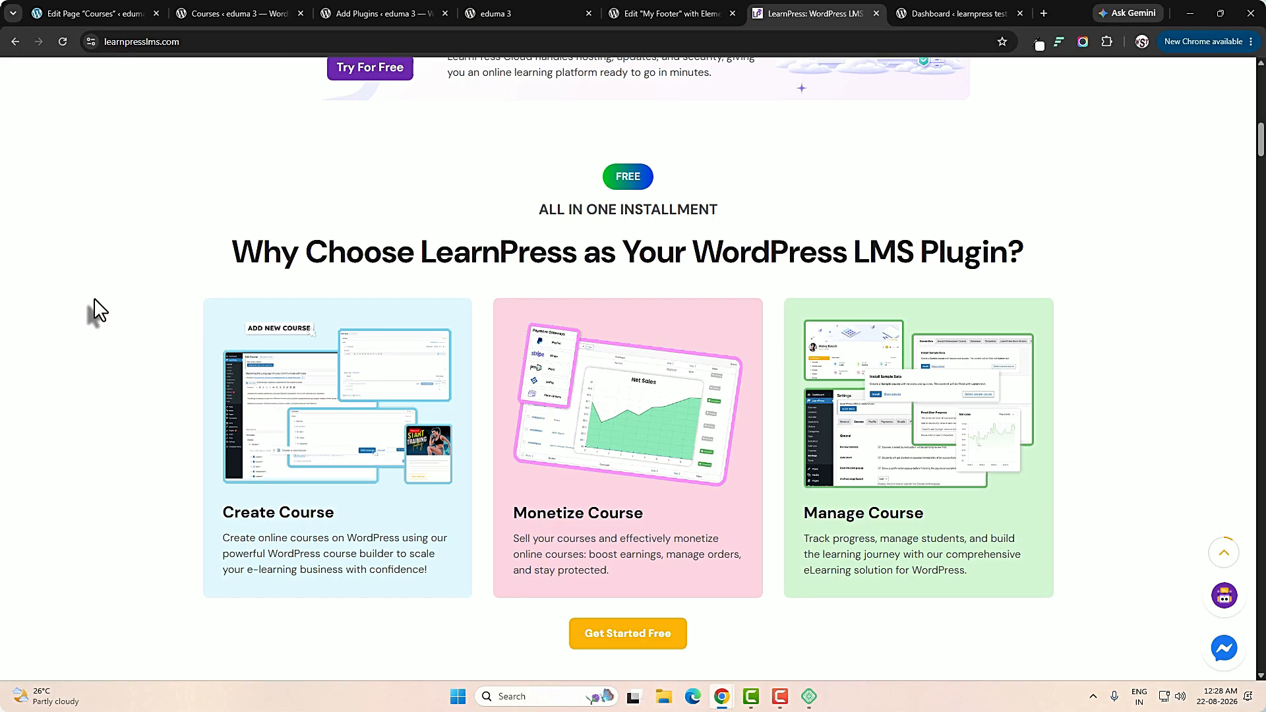
pyautogui.scroll(-1, 93, 298)
pyautogui.scroll(-1, 93, 298)
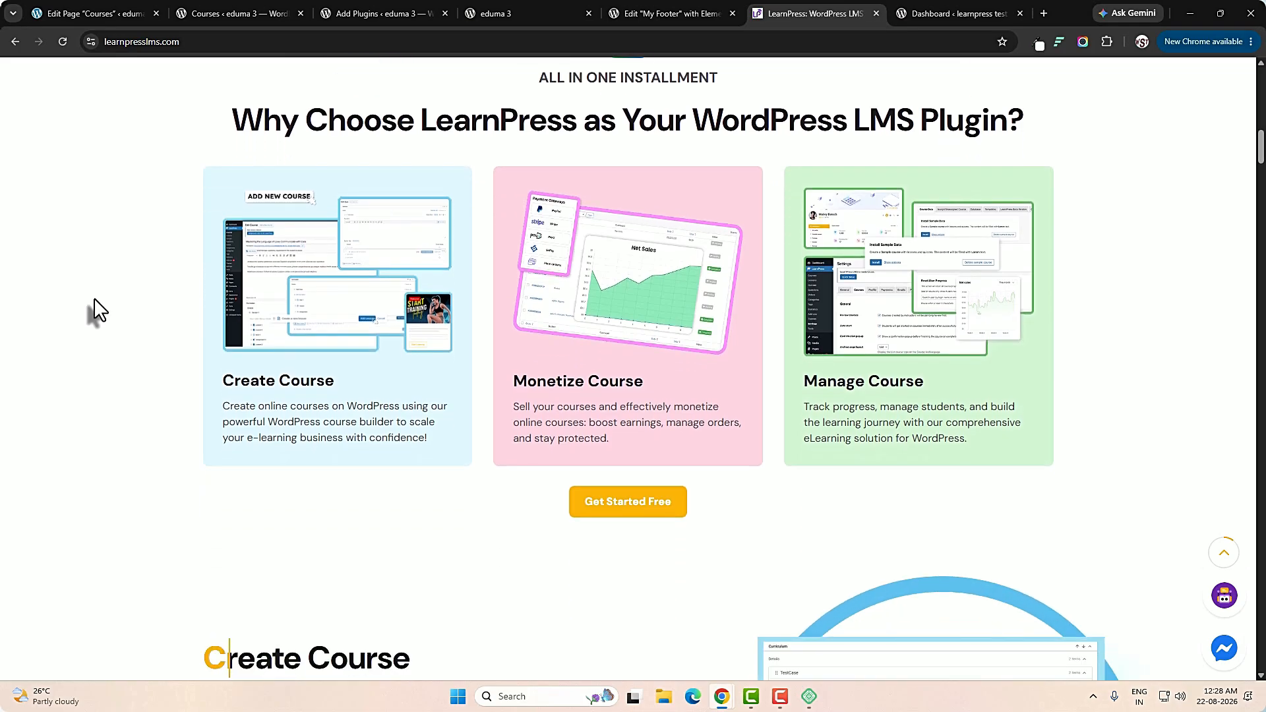
pyautogui.scroll(-2, 94, 298)
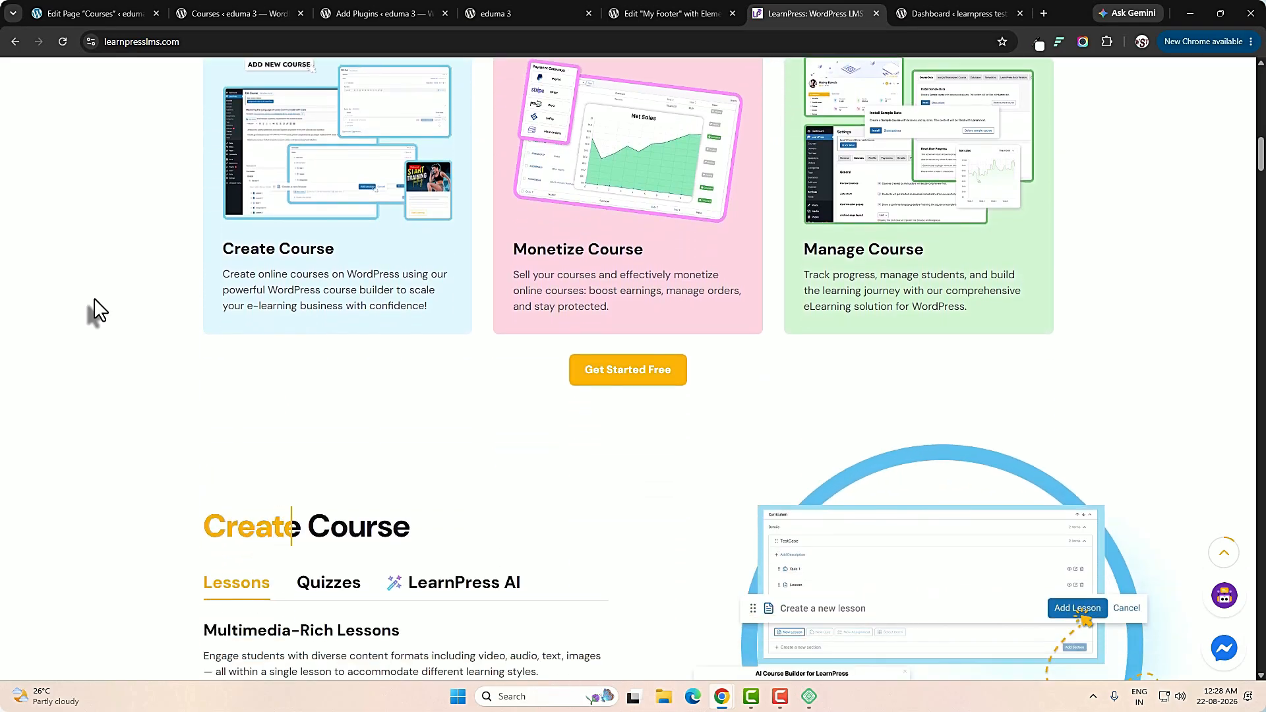
pyautogui.scroll(-1, 94, 298)
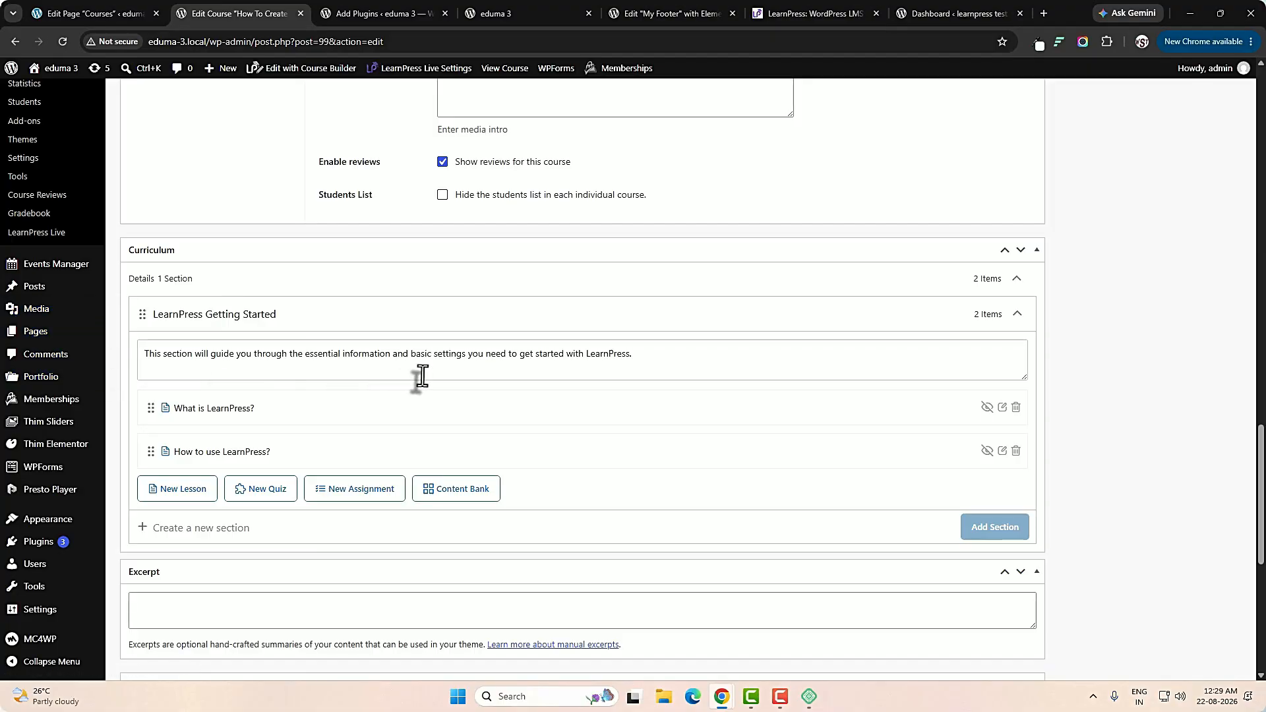
# Examine the How To Create An Online Course edit page from the Curriculum section to the Display settings.
pyautogui.scroll(-1, 422, 377)
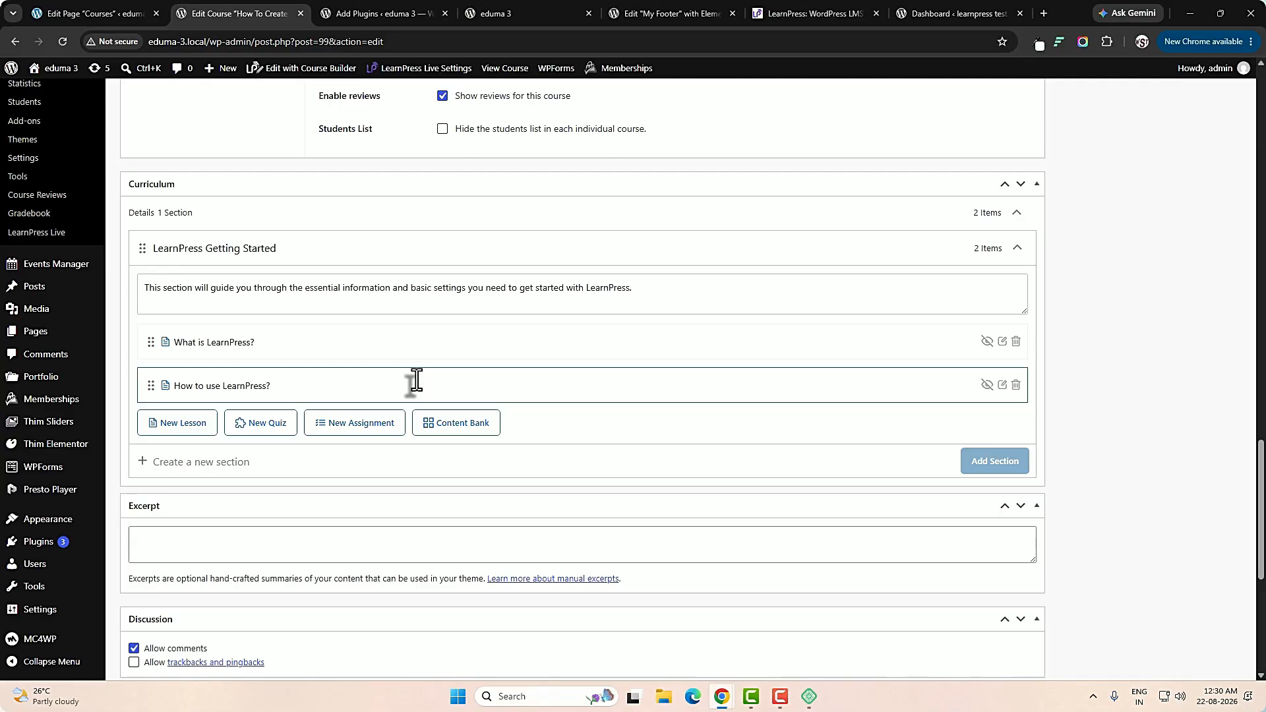
pyautogui.scroll(-1, 415, 382)
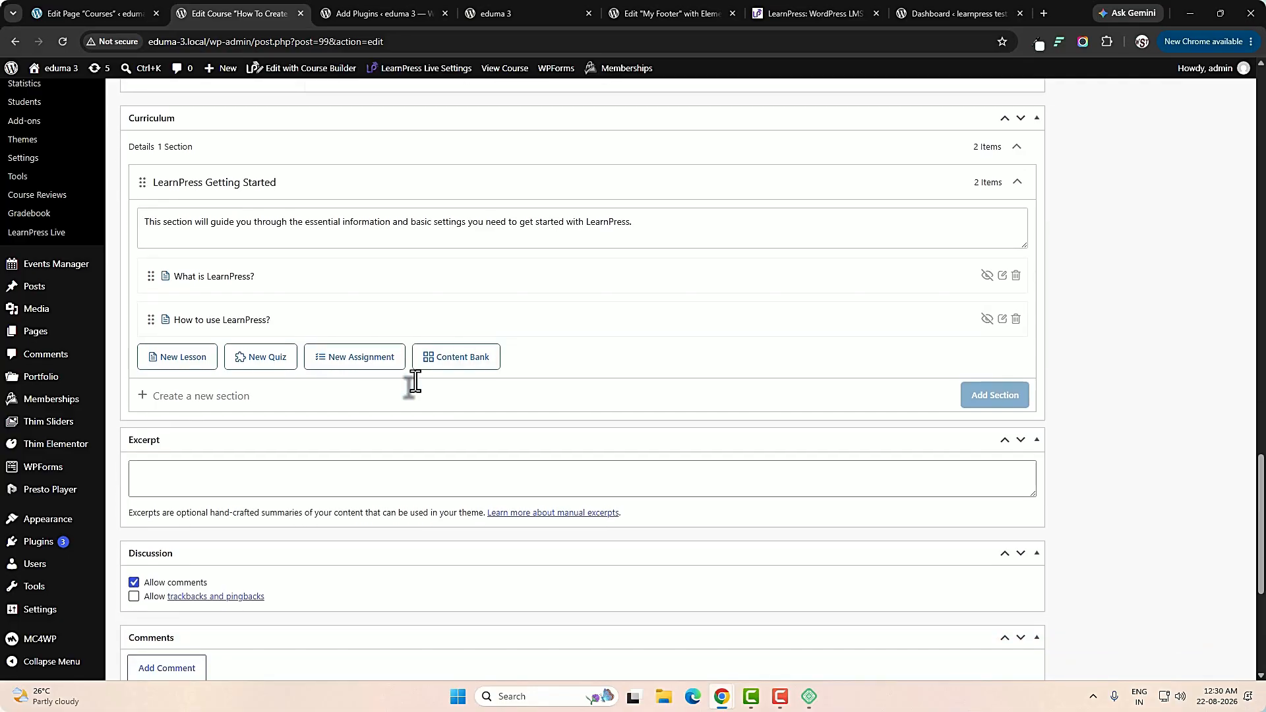
pyautogui.scroll(-2, 415, 383)
pyautogui.scroll(-1, 415, 383)
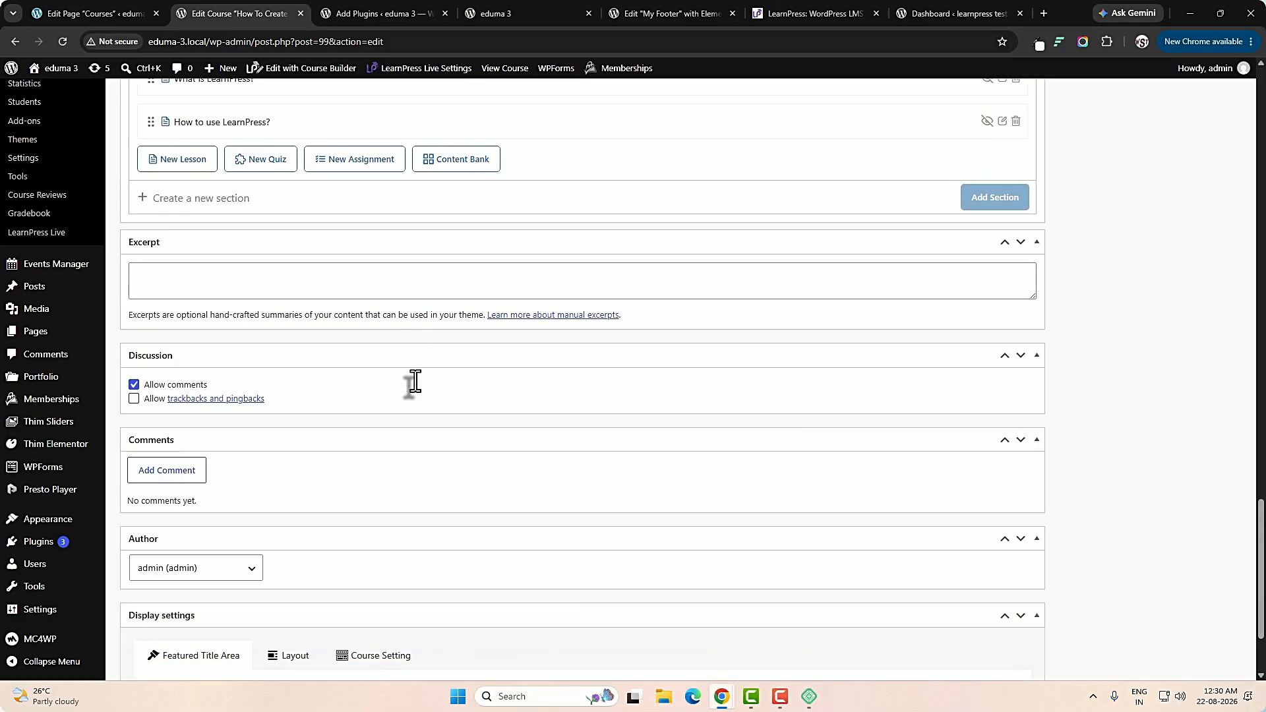
pyautogui.scroll(-1, 415, 382)
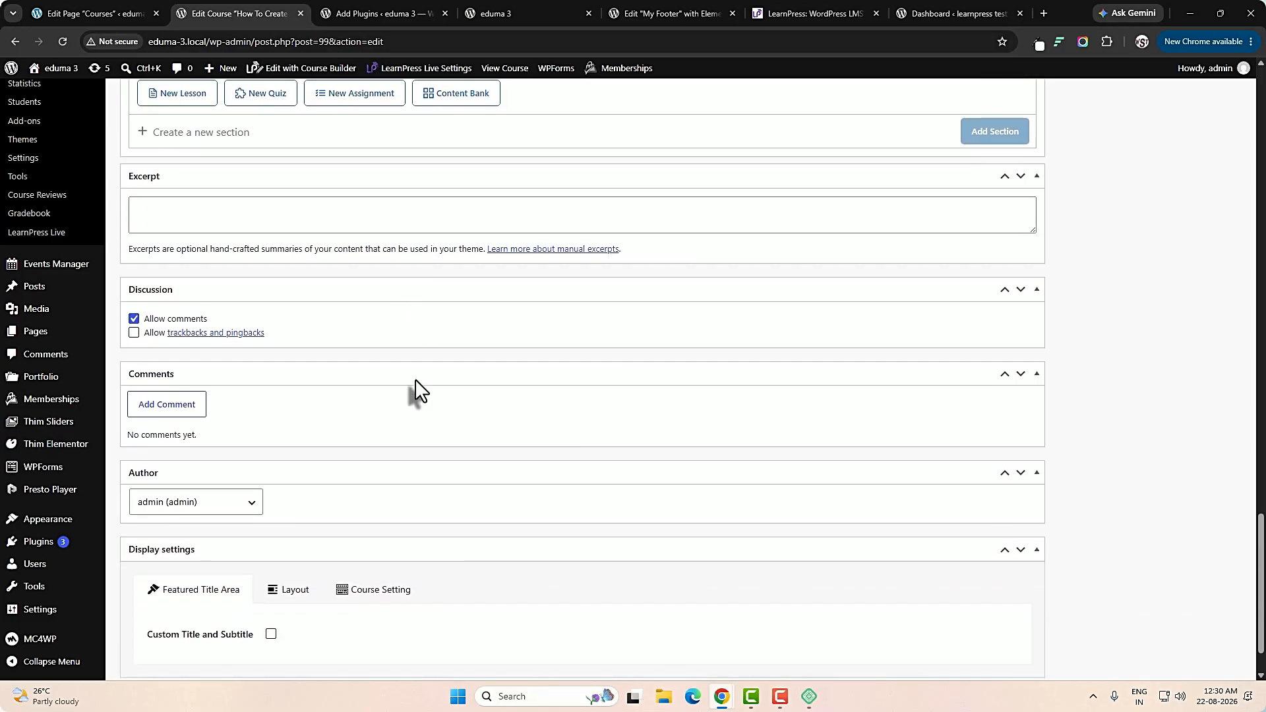
# Return to the plugin search results and review the LearnPress LMS plugin entry and the learnpress search term.
pyautogui.hotkey('ctrl', 'Tab')
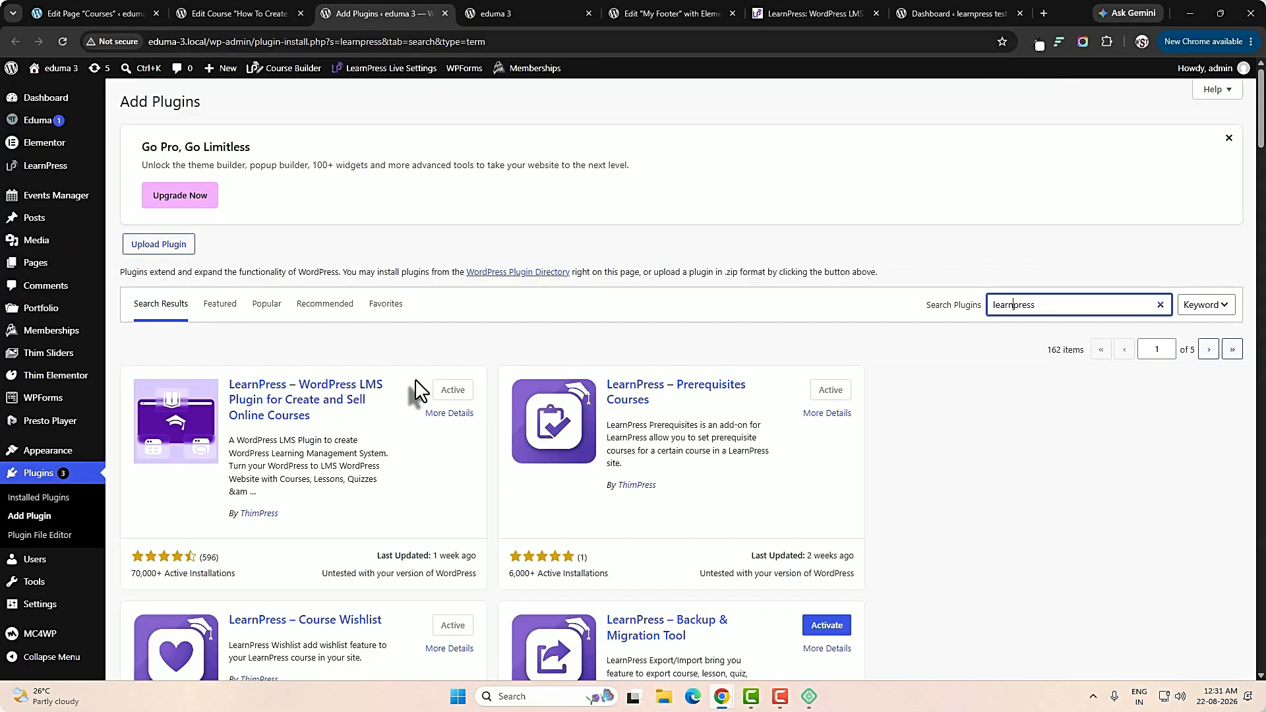
pyautogui.scroll(-2, 415, 382)
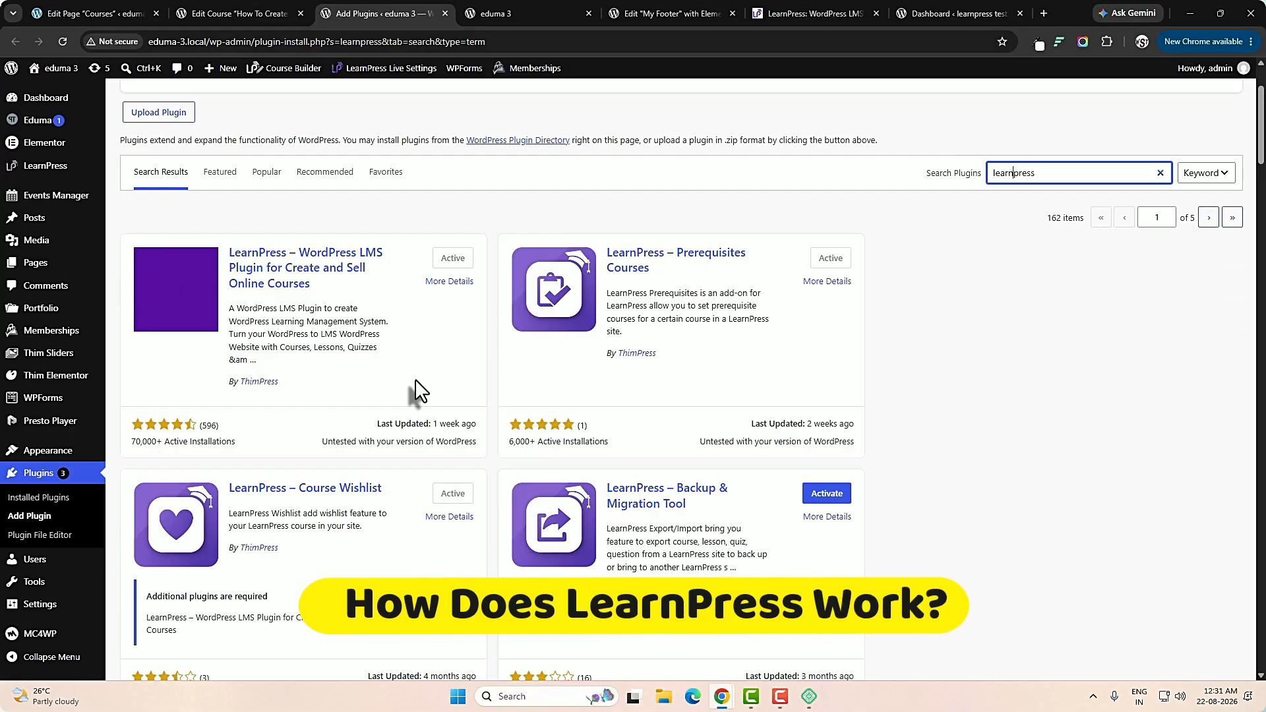
pyautogui.scroll(1, 414, 378)
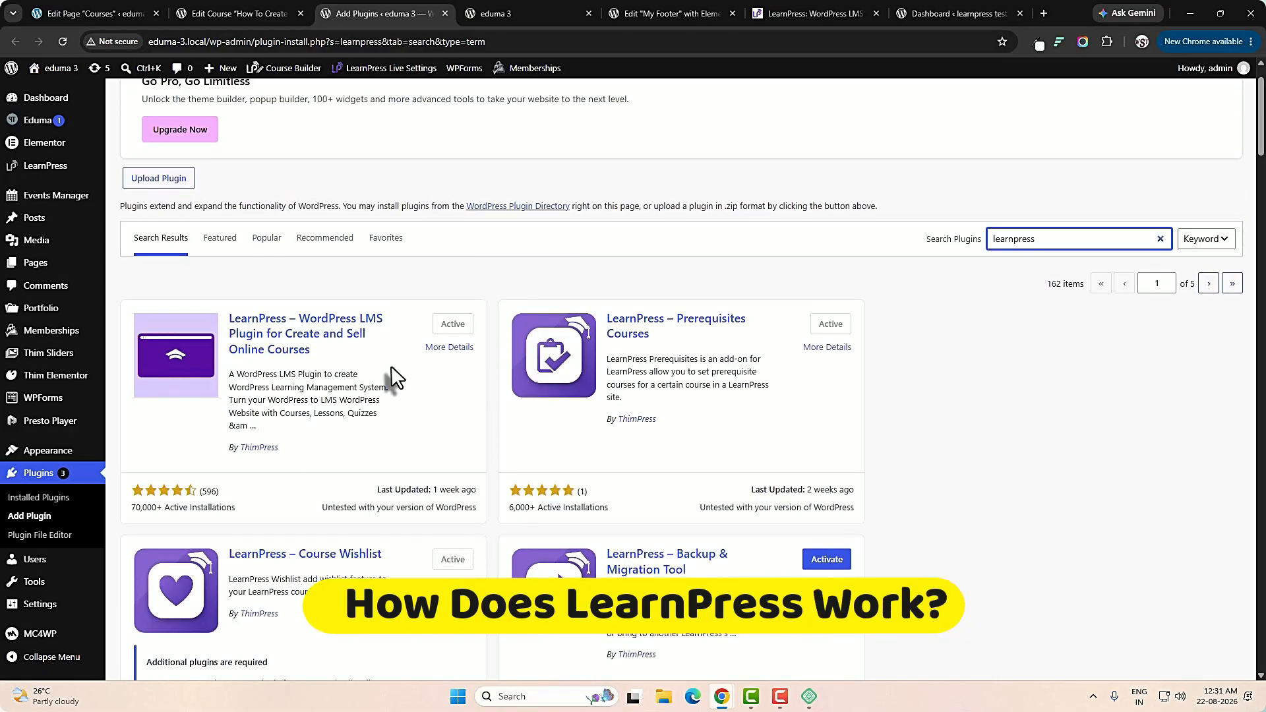
pyautogui.doubleClick(1103, 241)
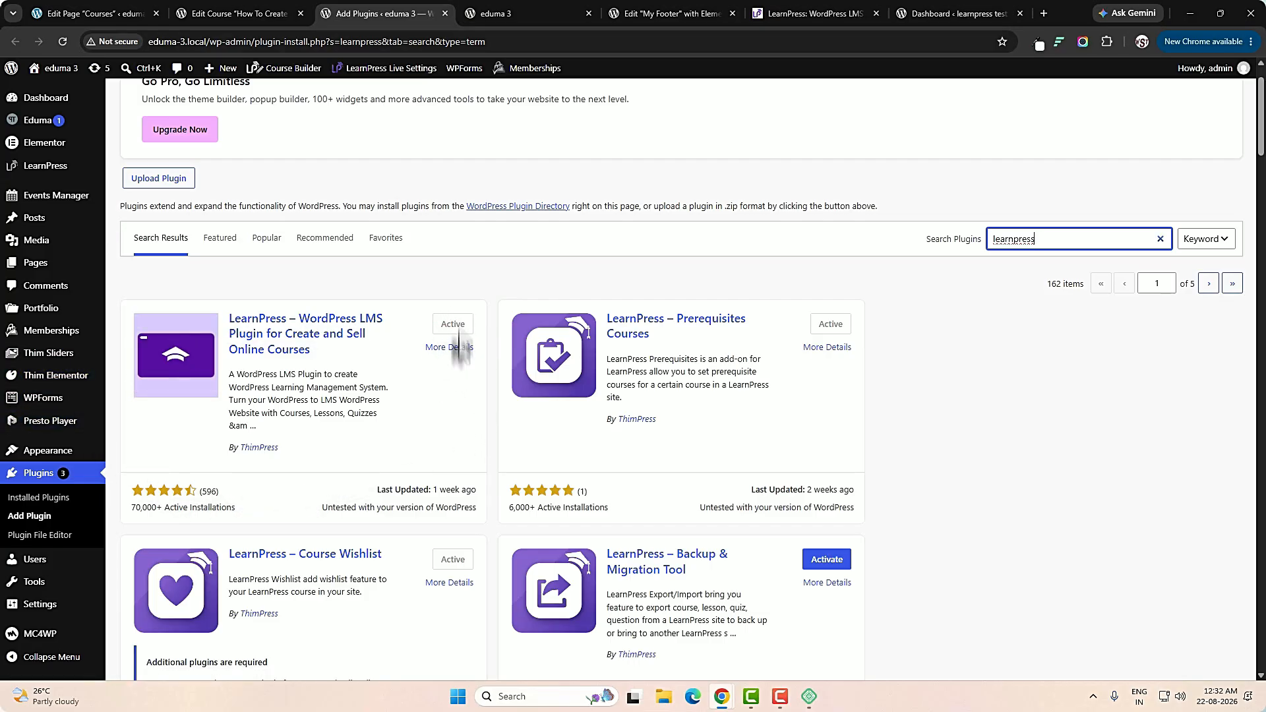
# Return to the LearnPress course list in the site admin and open a blank form for a new course.
pyautogui.hotkey('ctrl', 'shift', 'Tab')
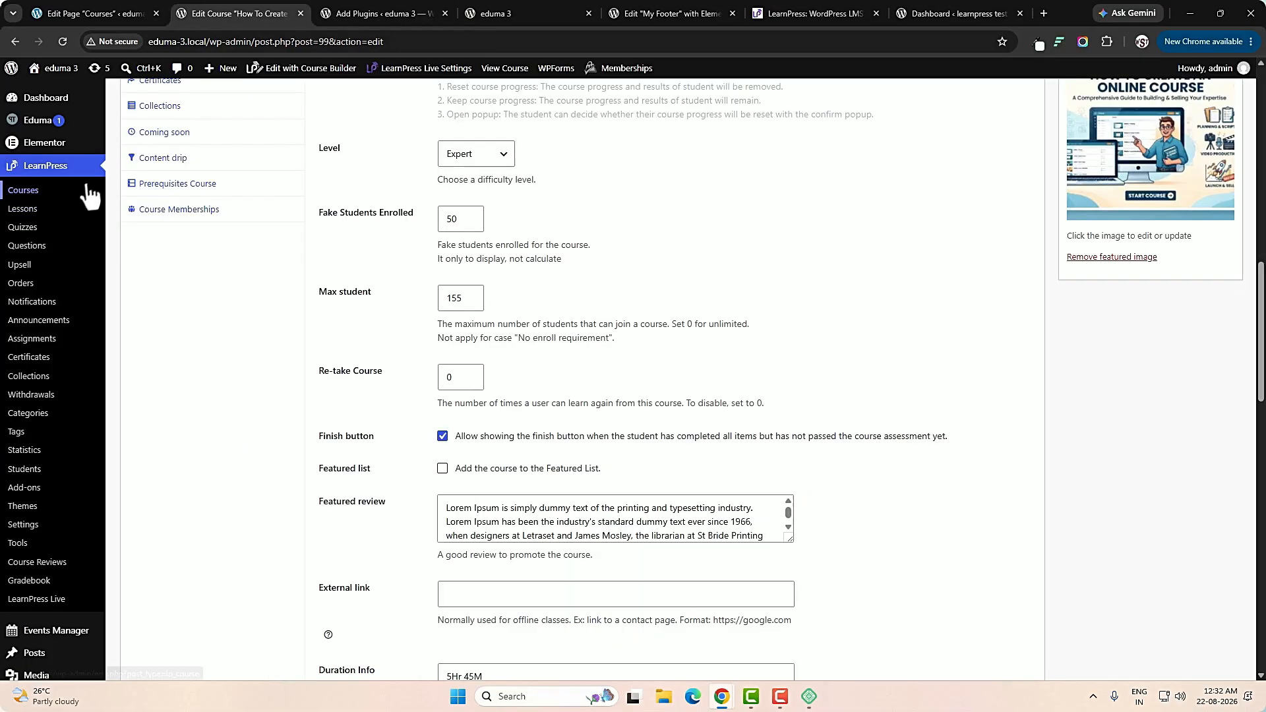
pyautogui.click(24, 196)
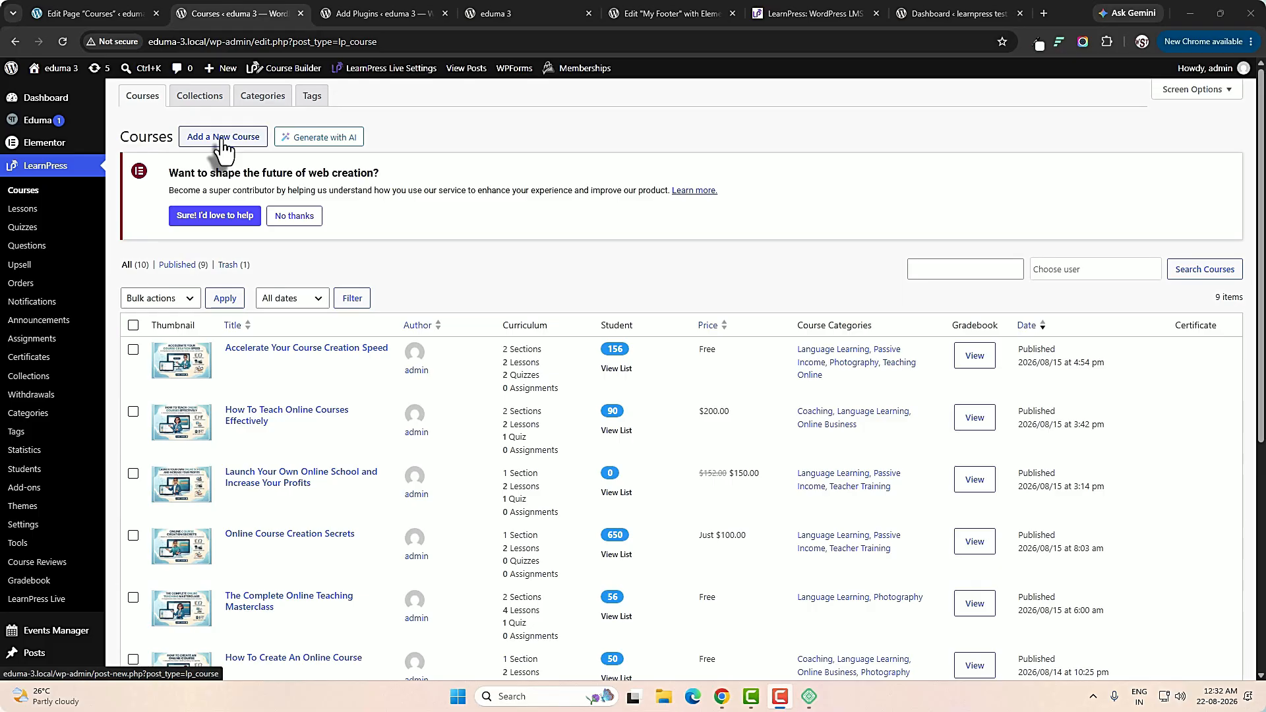
pyautogui.click(224, 139)
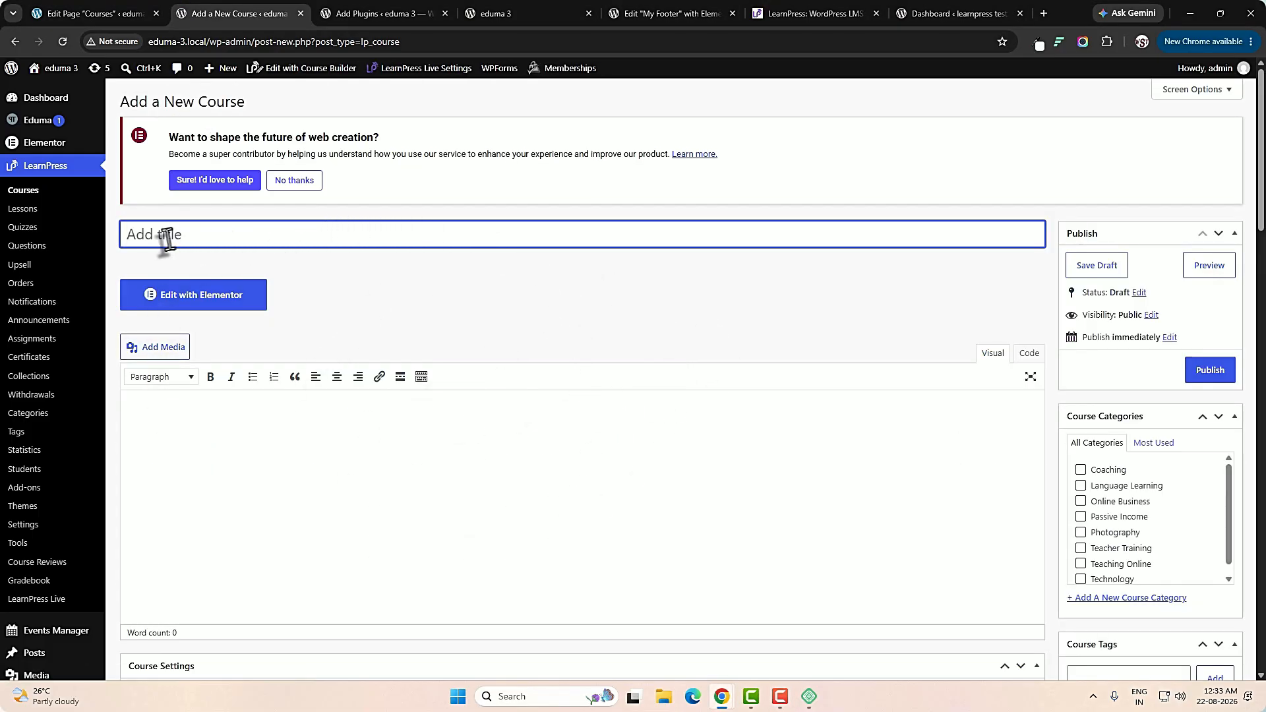
# Examine the new course form, covering the description editor, categories, tags, featured image, general course settings and curriculum.
pyautogui.scroll(-3, 438, 426)
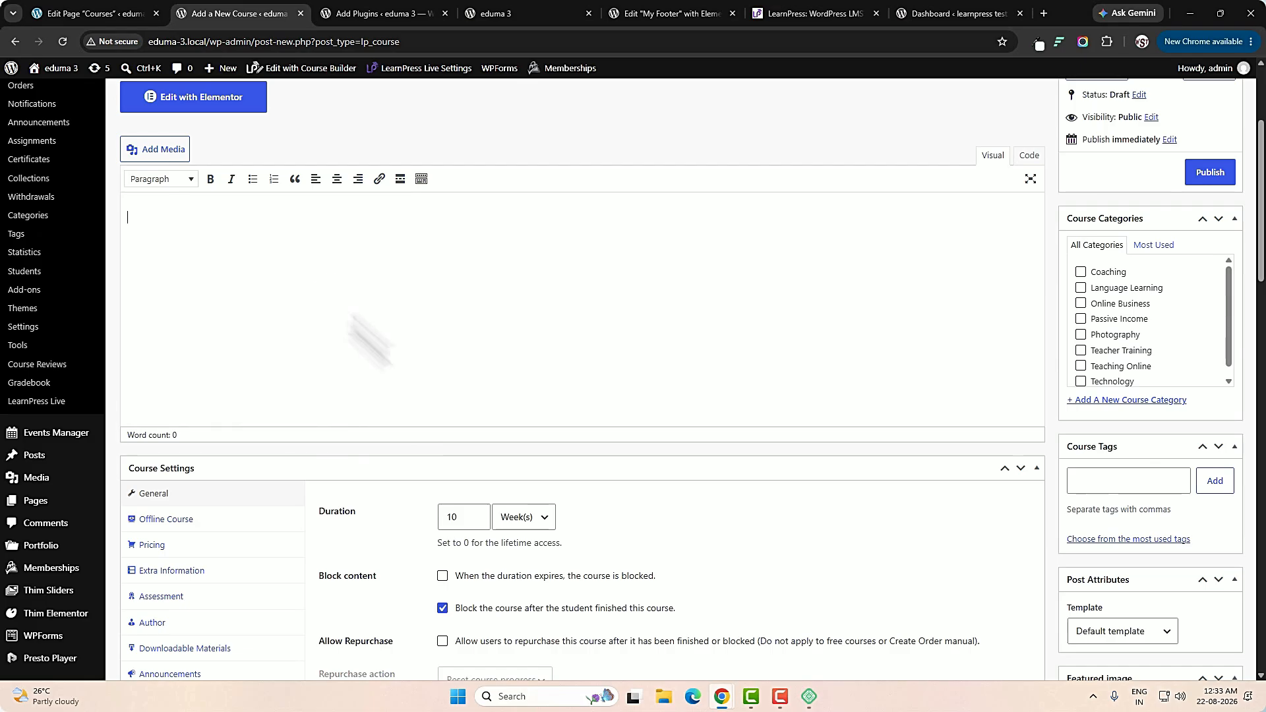
pyautogui.scroll(-3, 369, 339)
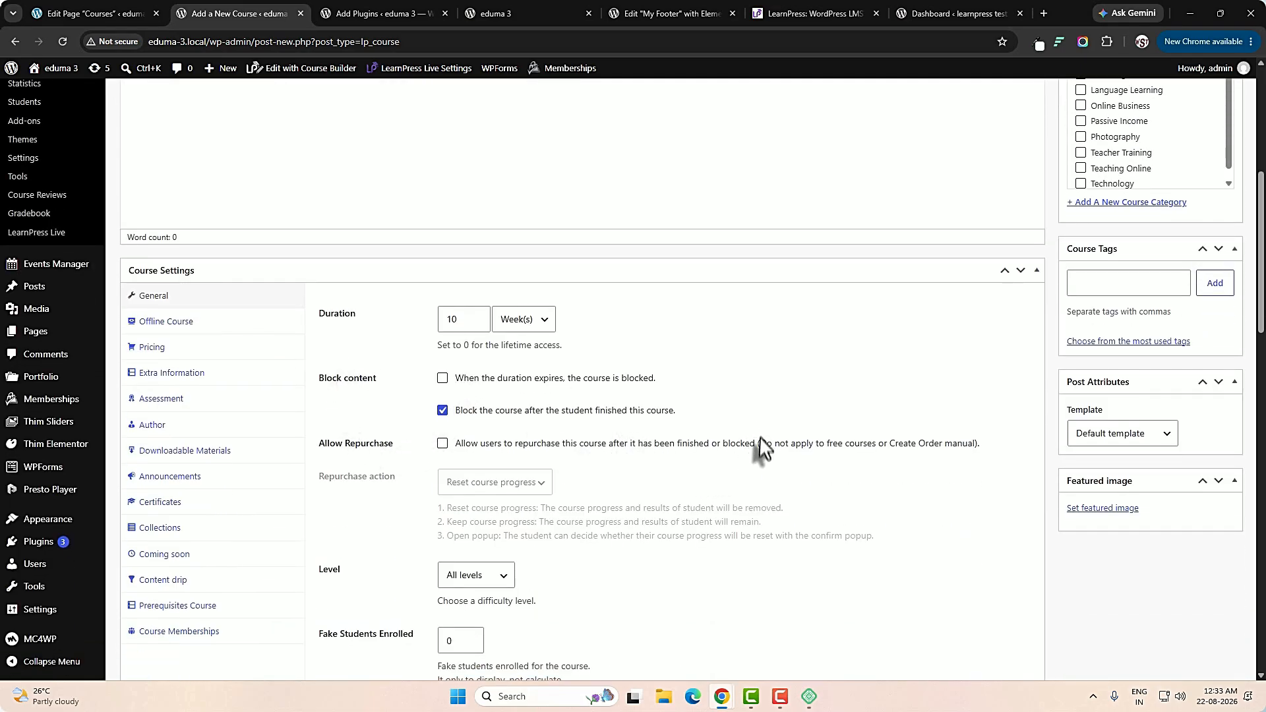
pyautogui.scroll(-4, 763, 448)
pyautogui.scroll(7, 800, 511)
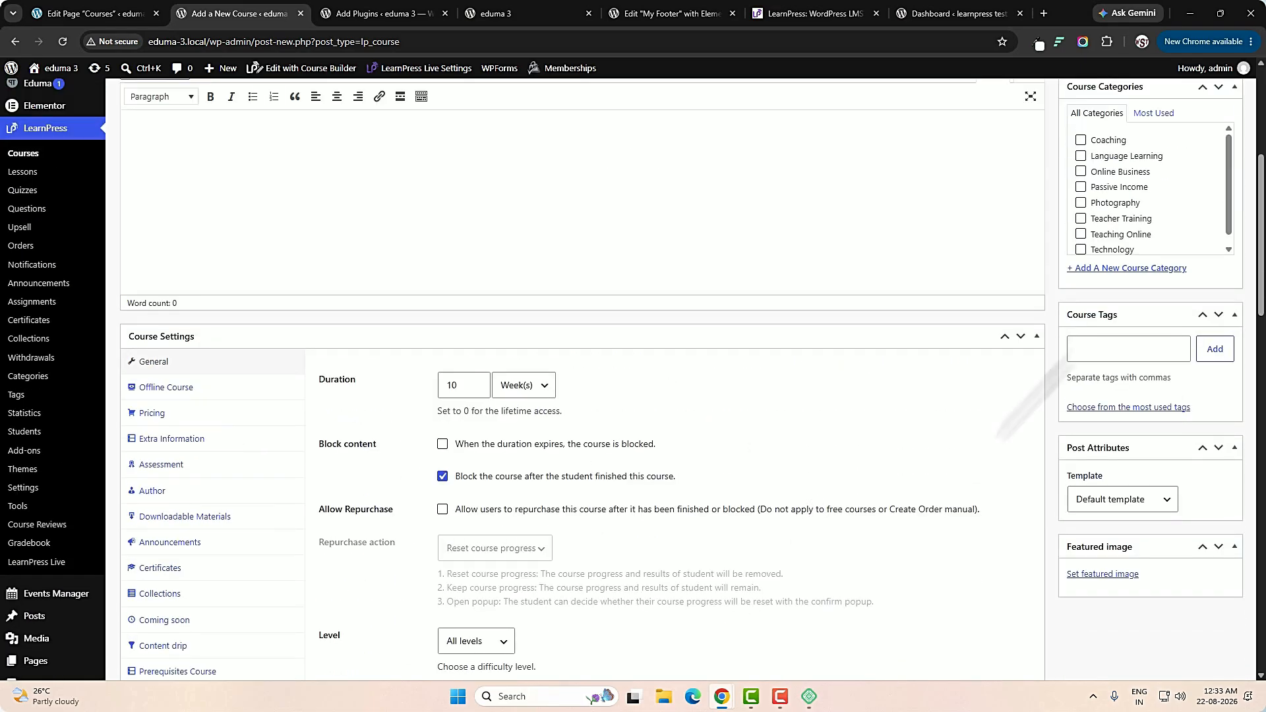
pyautogui.scroll(-2, 1077, 398)
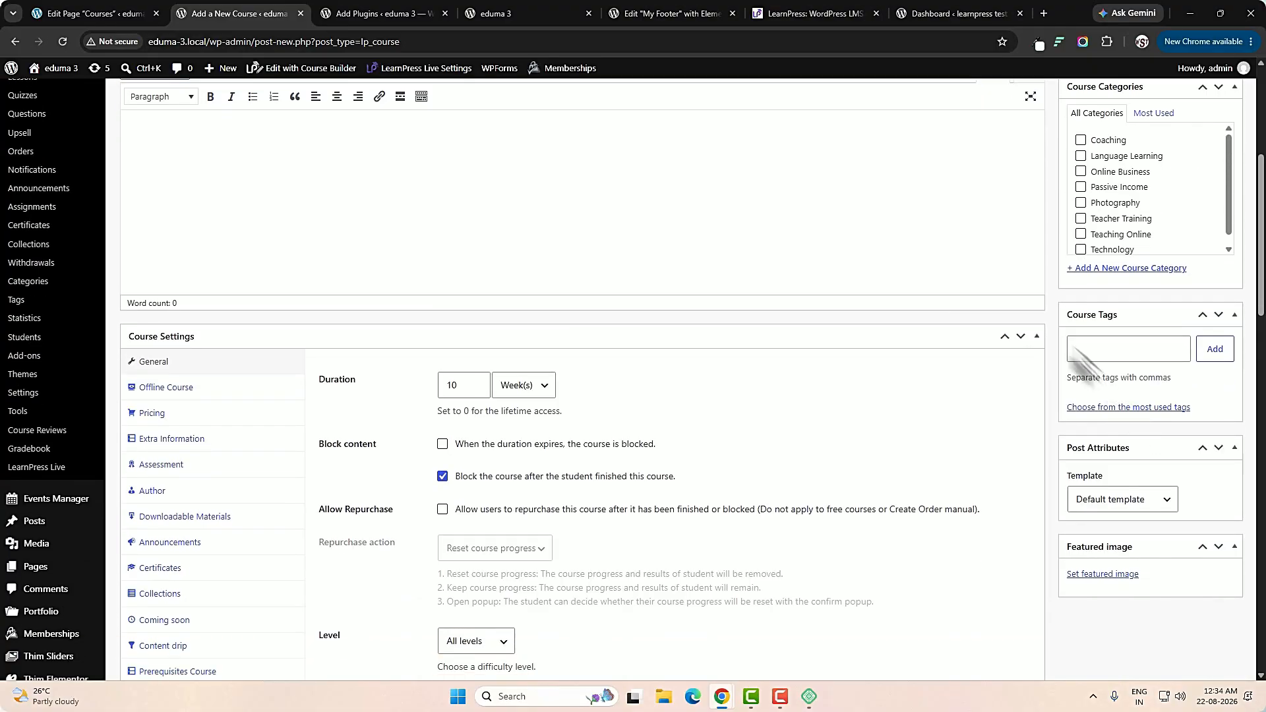
pyautogui.scroll(-3, 1160, 461)
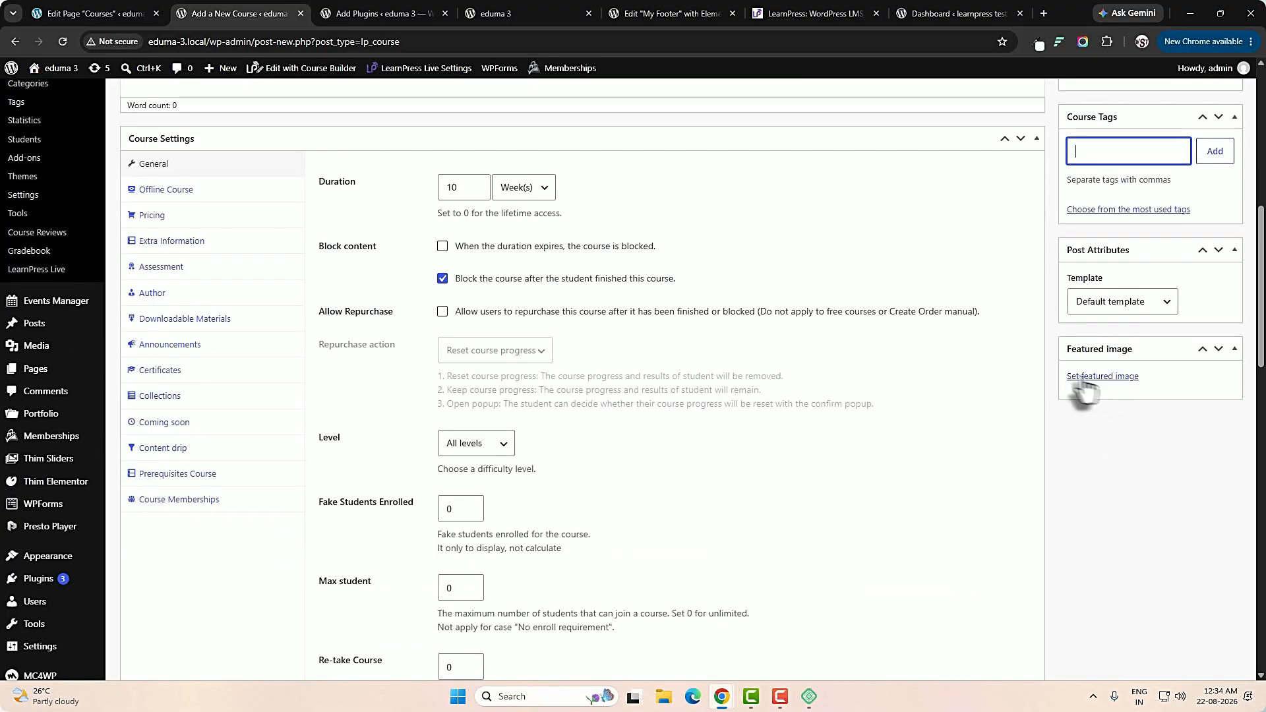
pyautogui.scroll(-14, 725, 507)
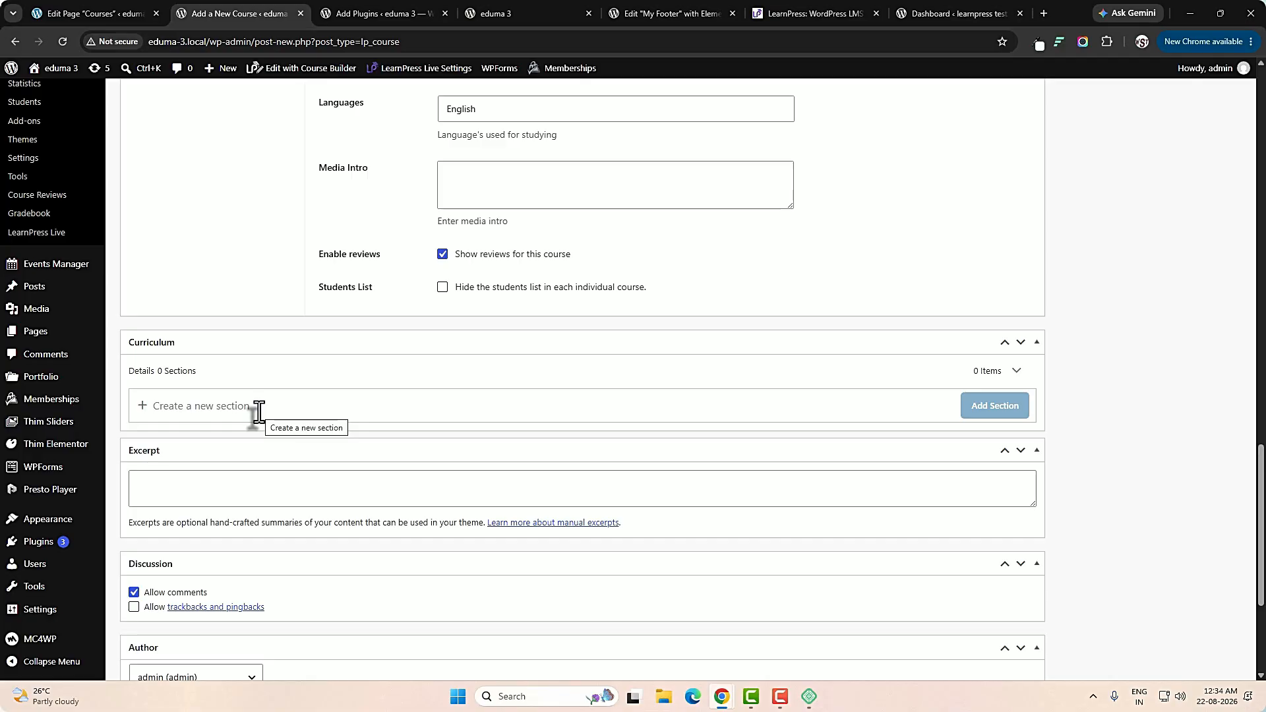
pyautogui.scroll(13, 259, 411)
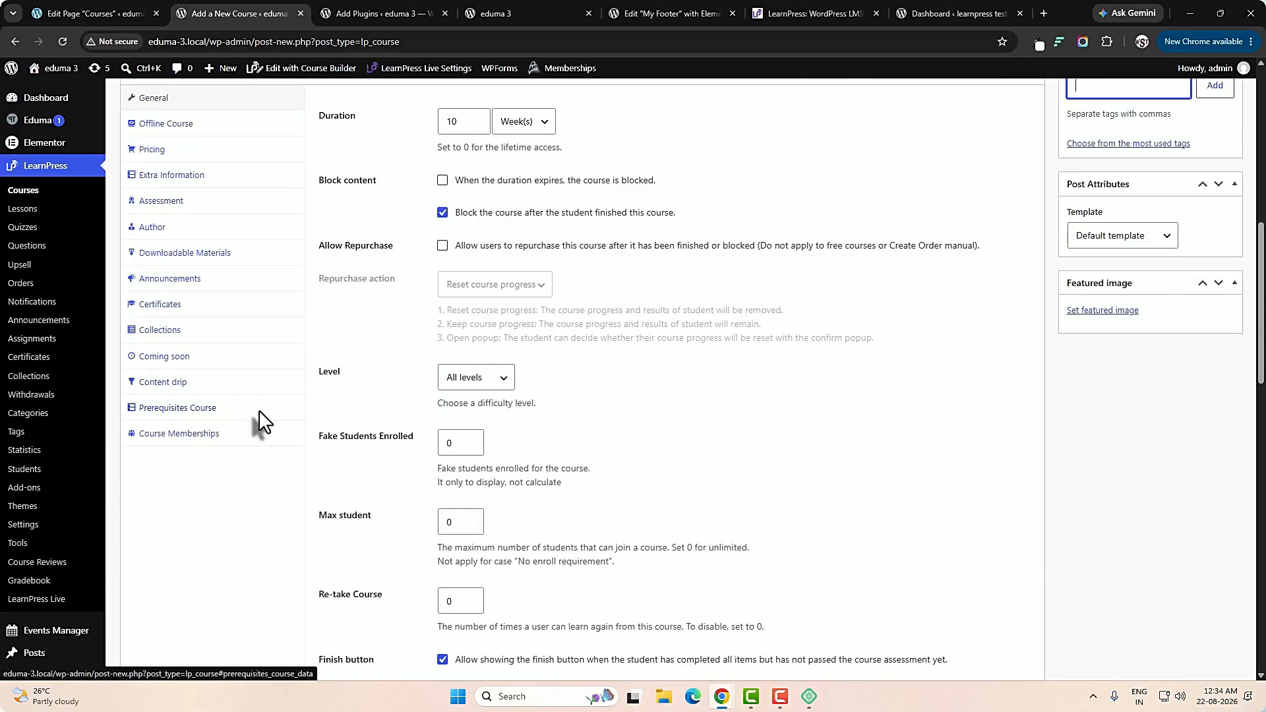
# Review the new course's Assessment, Extra Information and Pricing settings, including the regular price field.
pyautogui.click(164, 205)
pyautogui.click(187, 175)
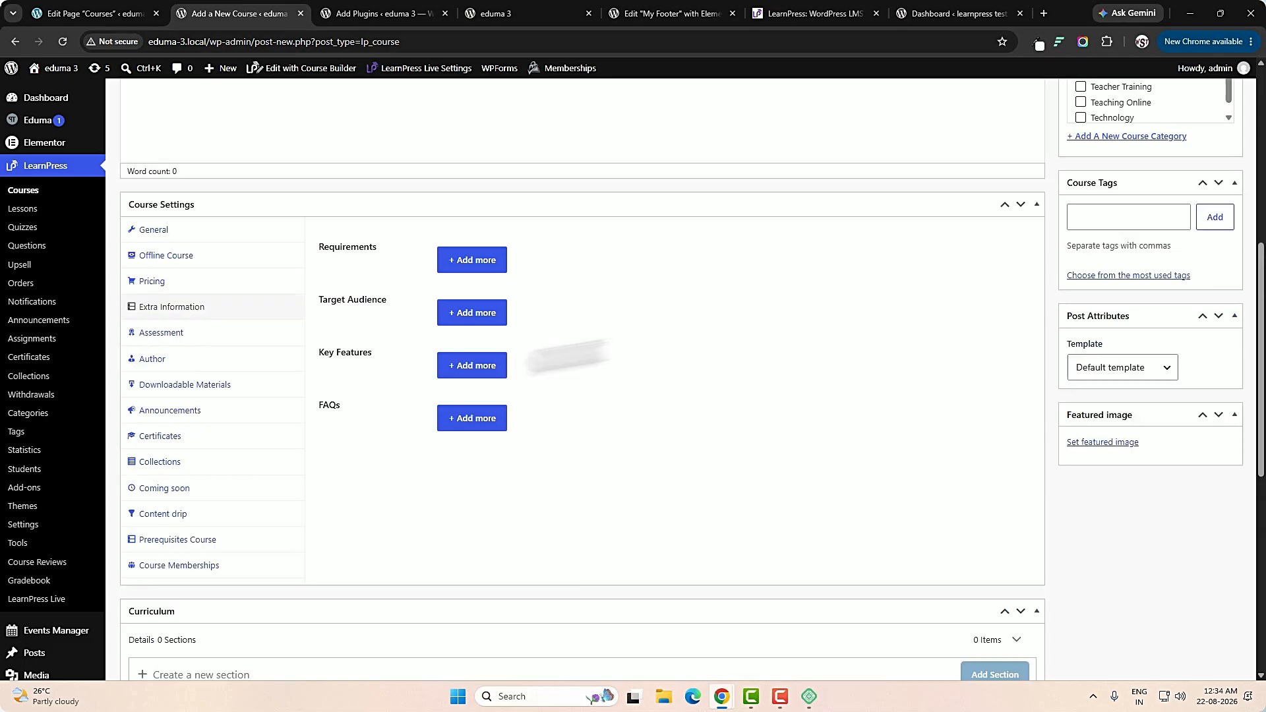
pyautogui.click(154, 282)
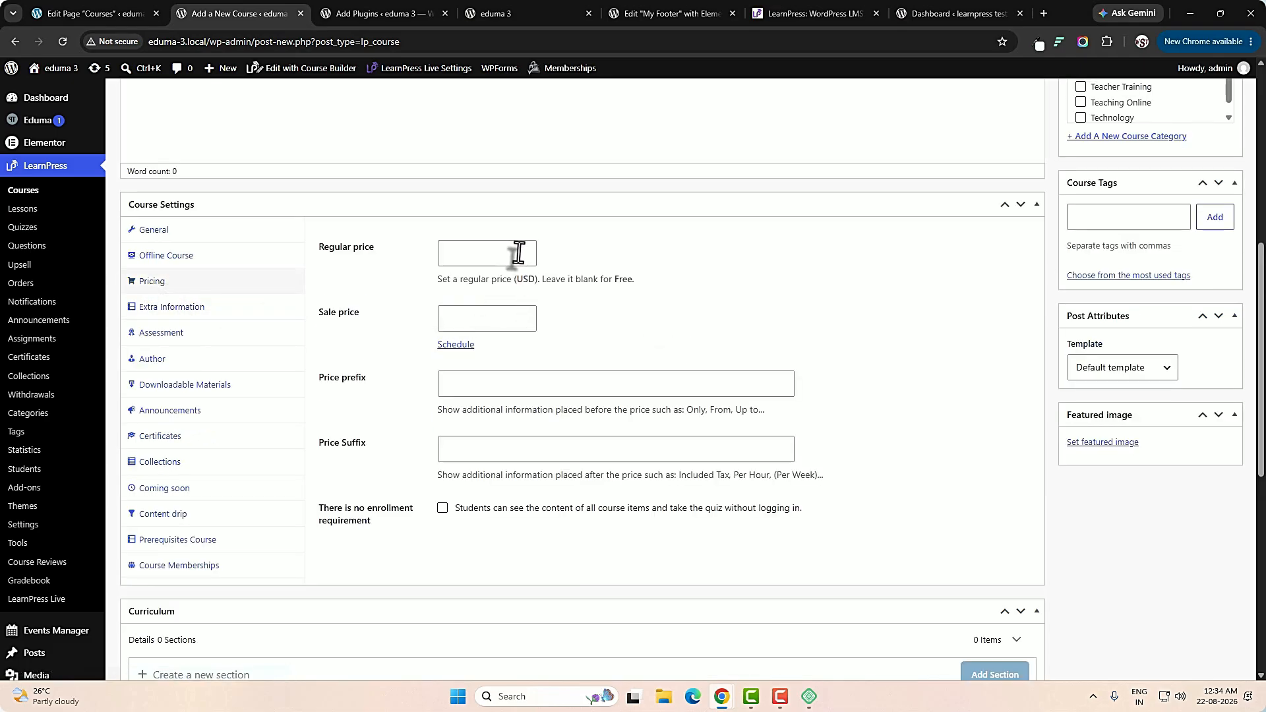
pyautogui.click(461, 259)
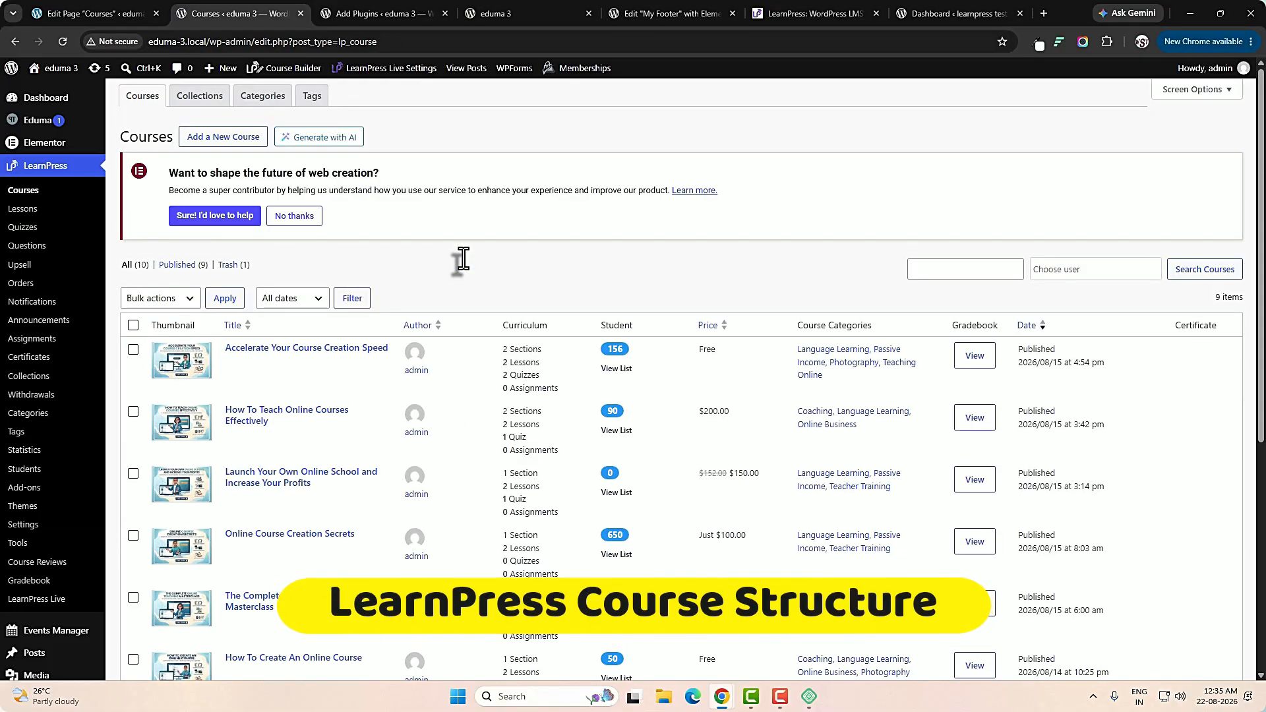
# Open the course Accelerate Your Course Creation Speed for editing and review its title and description text.
pyautogui.click(341, 352)
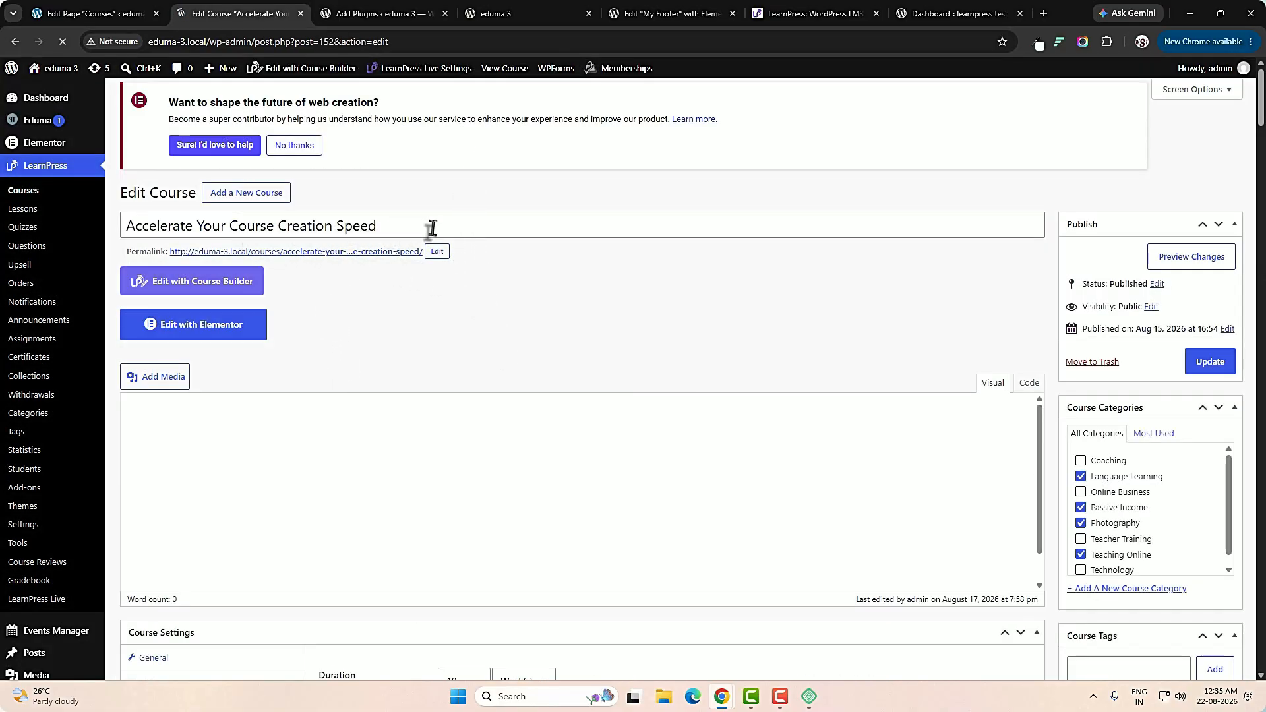
pyautogui.moveTo(173, 237); pyautogui.dragTo(493, 243)
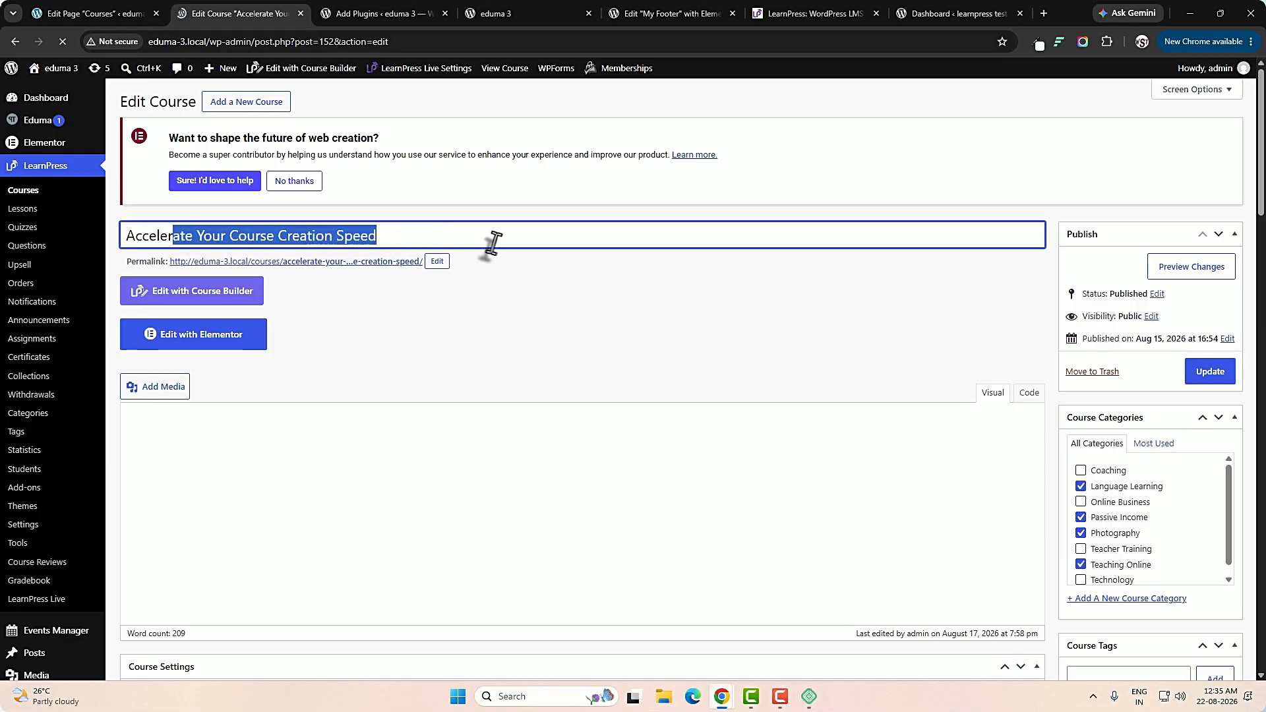
pyautogui.scroll(-3, 587, 461)
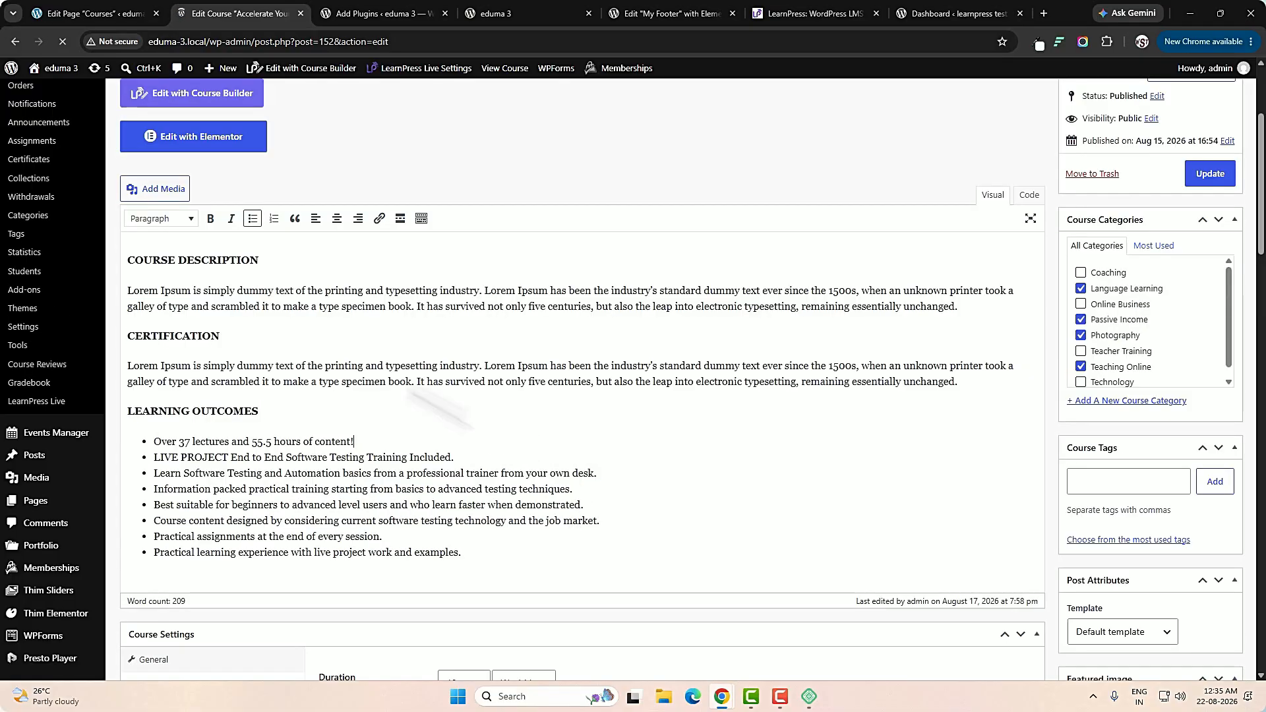
pyautogui.moveTo(236, 291); pyautogui.dragTo(515, 504)
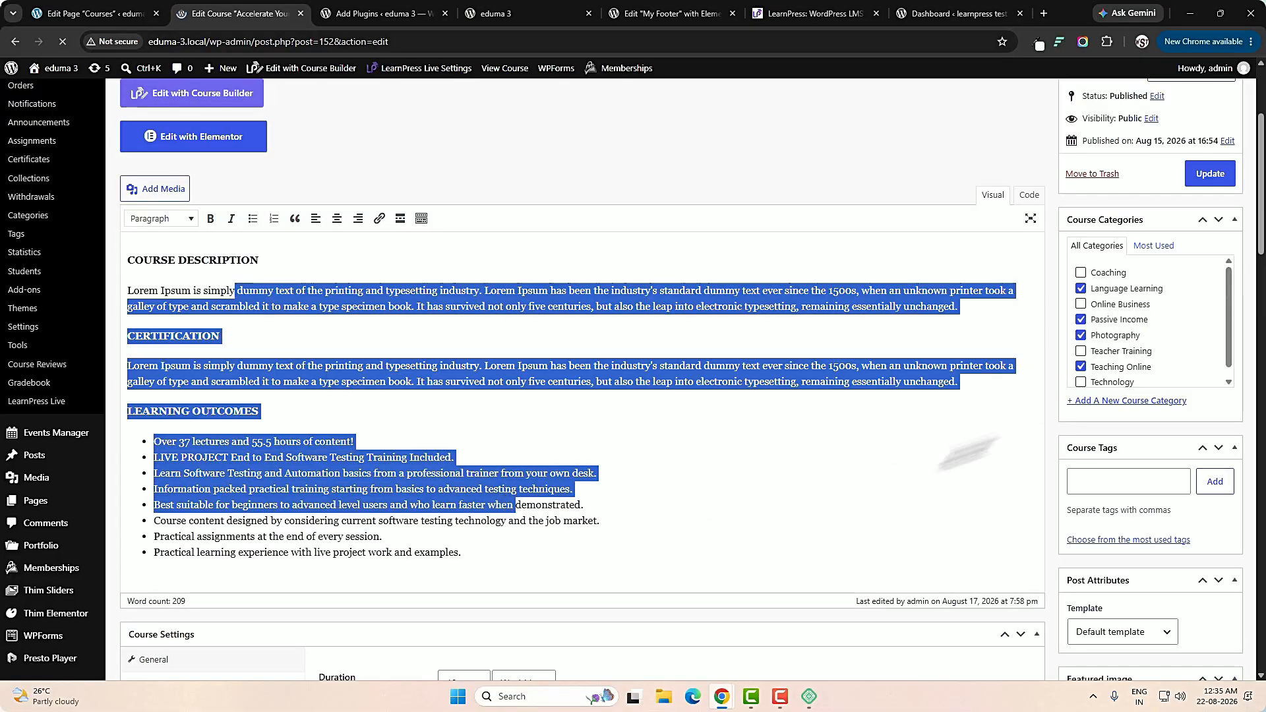
# Review the course's categories, tags, template and featured image beside the description.
pyautogui.scroll(1, 1145, 378)
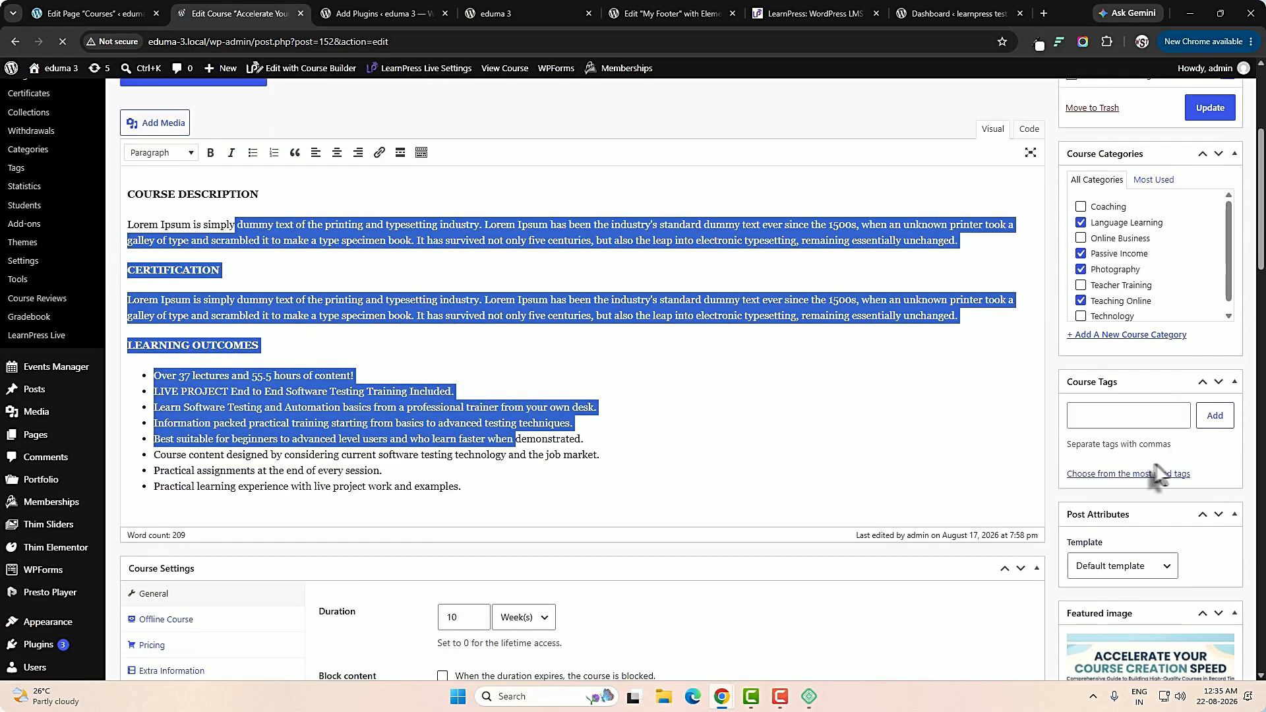
pyautogui.scroll(-2, 1167, 478)
pyautogui.click(1109, 425)
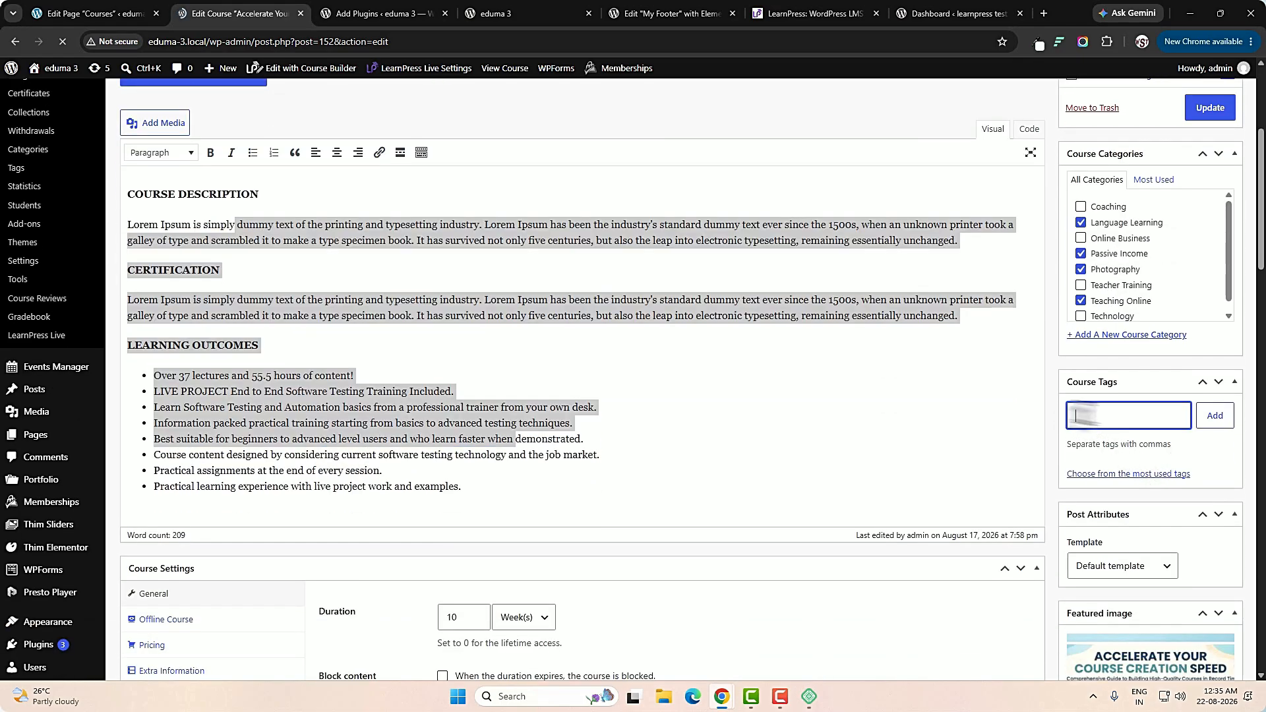
pyautogui.scroll(-2, 1124, 427)
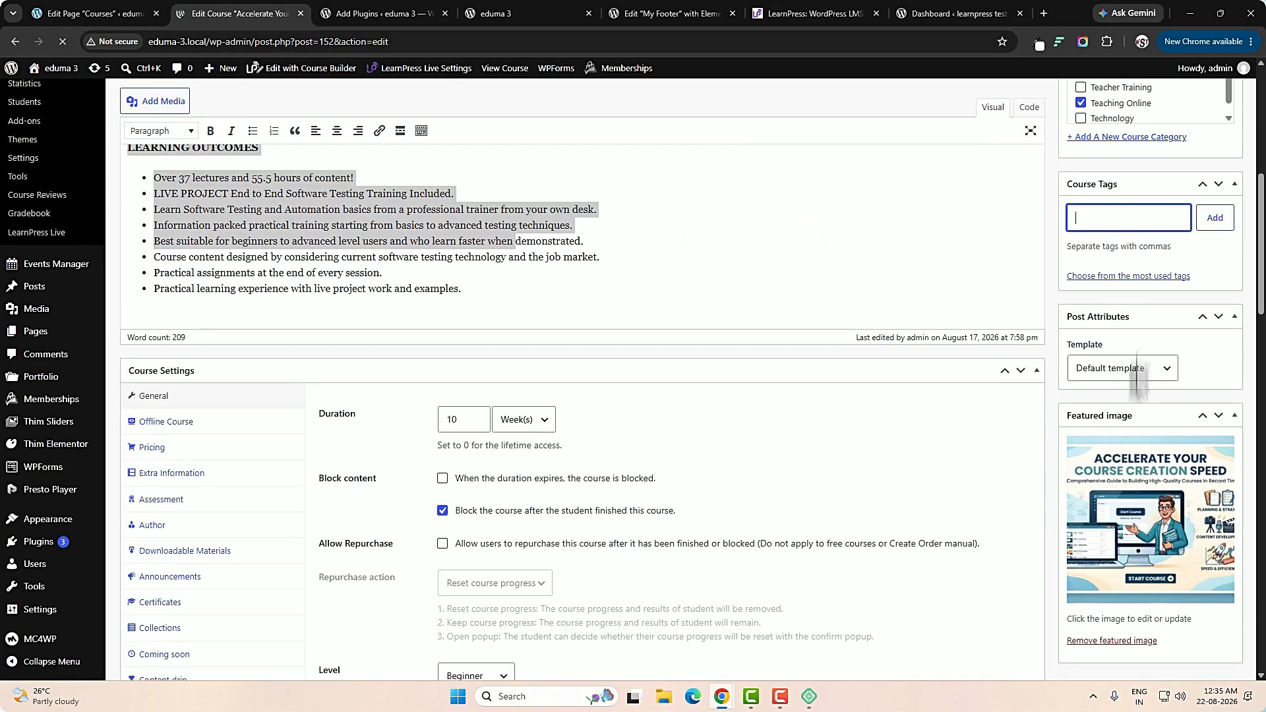
pyautogui.scroll(-2, 1029, 534)
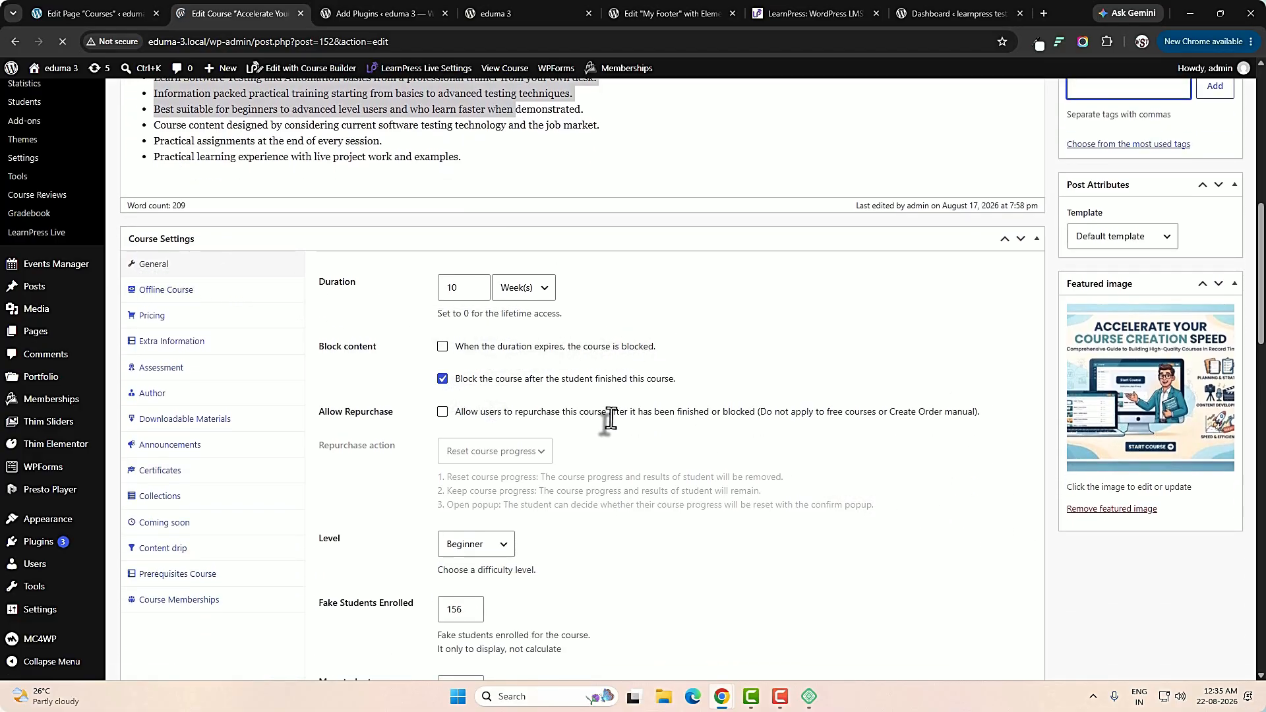
# Examine the course's general settings, from duration, level, fake students enrolled and max student to the external link and languages.
pyautogui.scroll(-2, 672, 385)
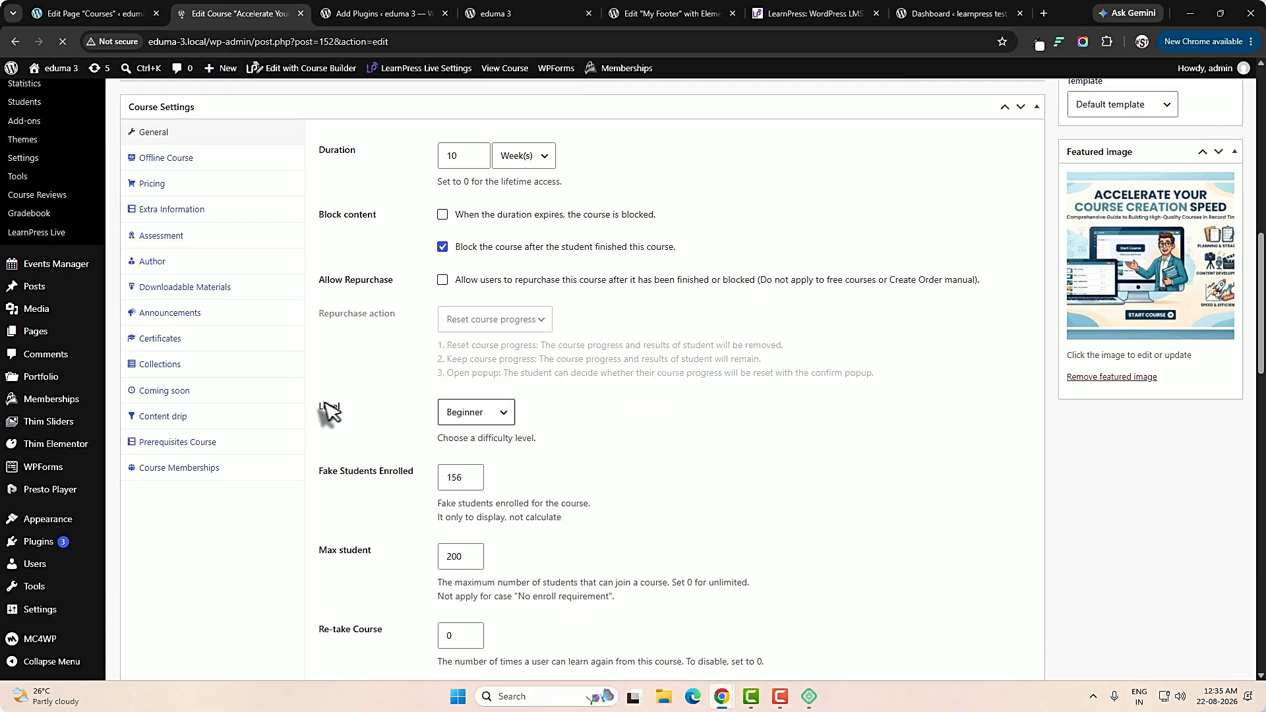
pyautogui.click(502, 414)
pyautogui.click(502, 414)
pyautogui.click(324, 472)
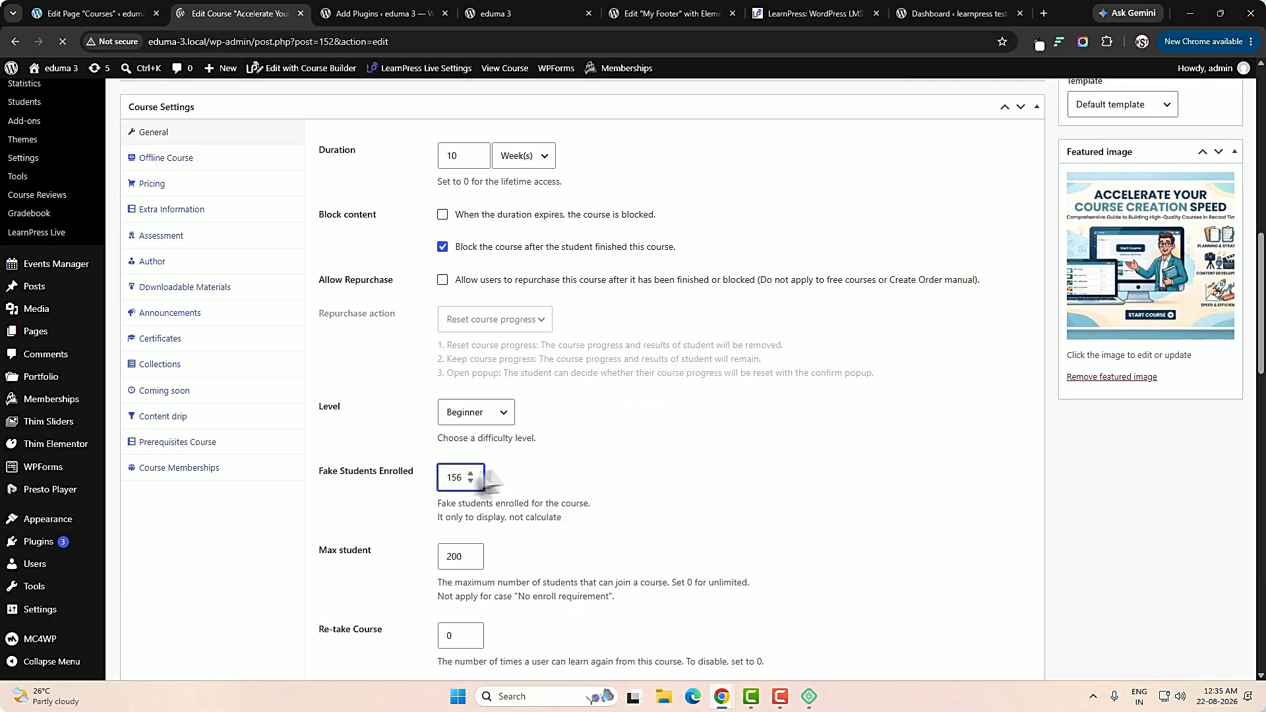
pyautogui.scroll(-3, 567, 474)
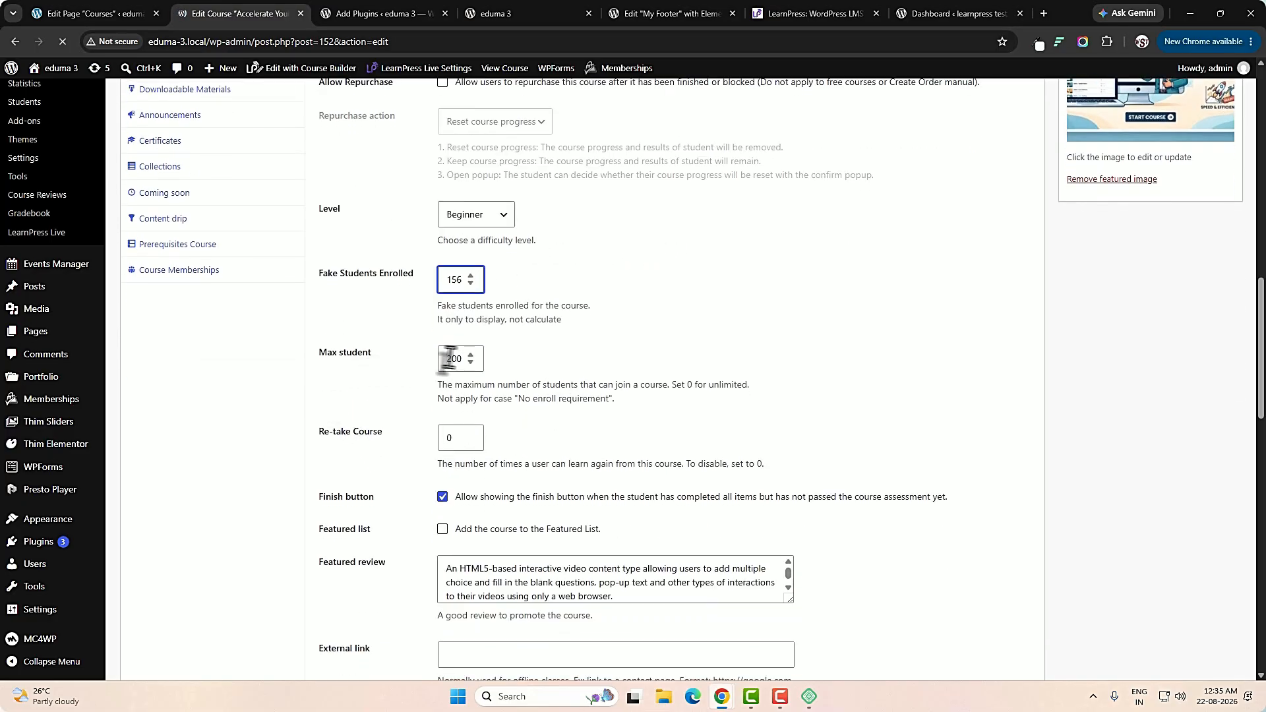
pyautogui.scroll(-4, 683, 494)
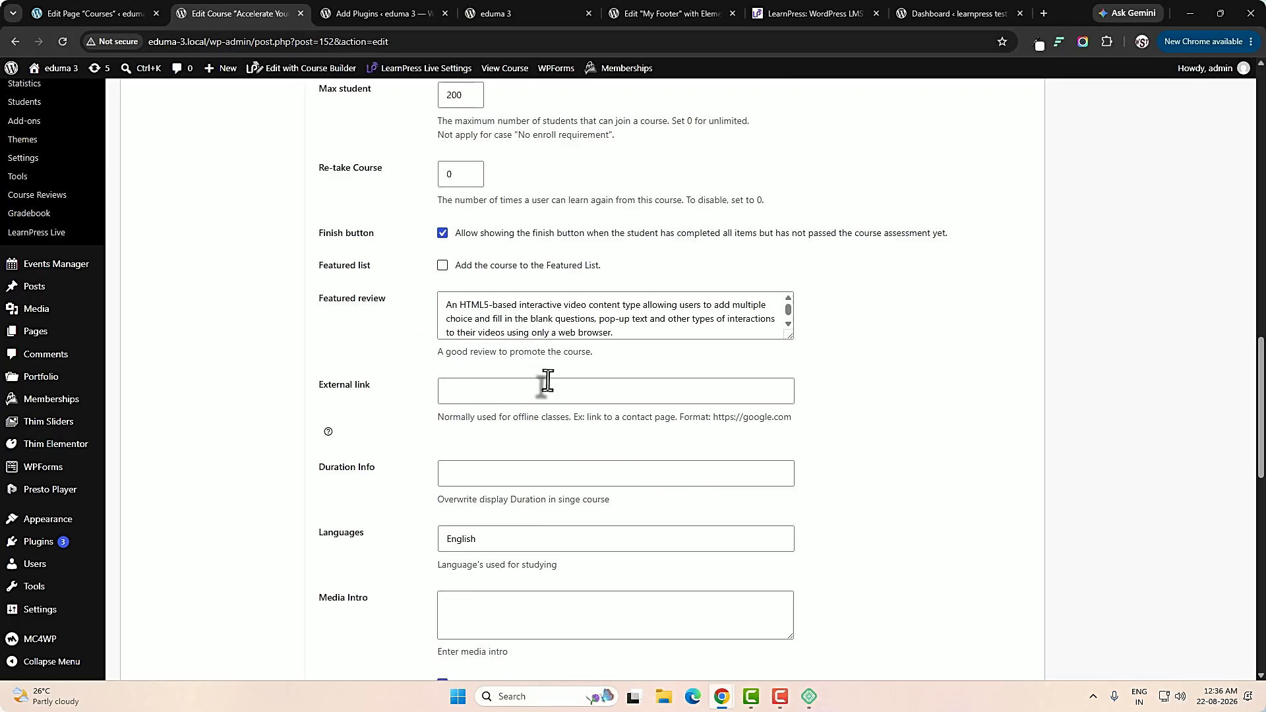
# Review the Offline Course options and the Pricing options in the settings of Accelerate Your Course Creation Speed.
pyautogui.scroll(9, 547, 380)
pyautogui.click(165, 290)
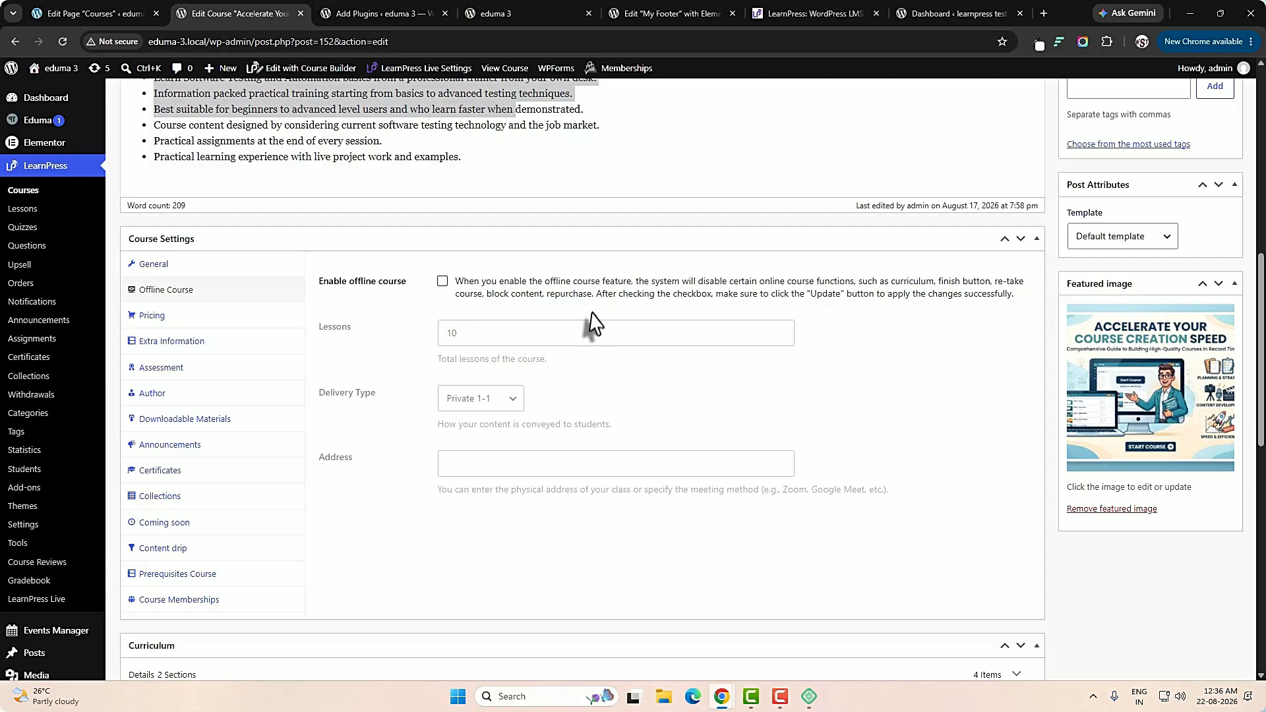
pyautogui.click(161, 323)
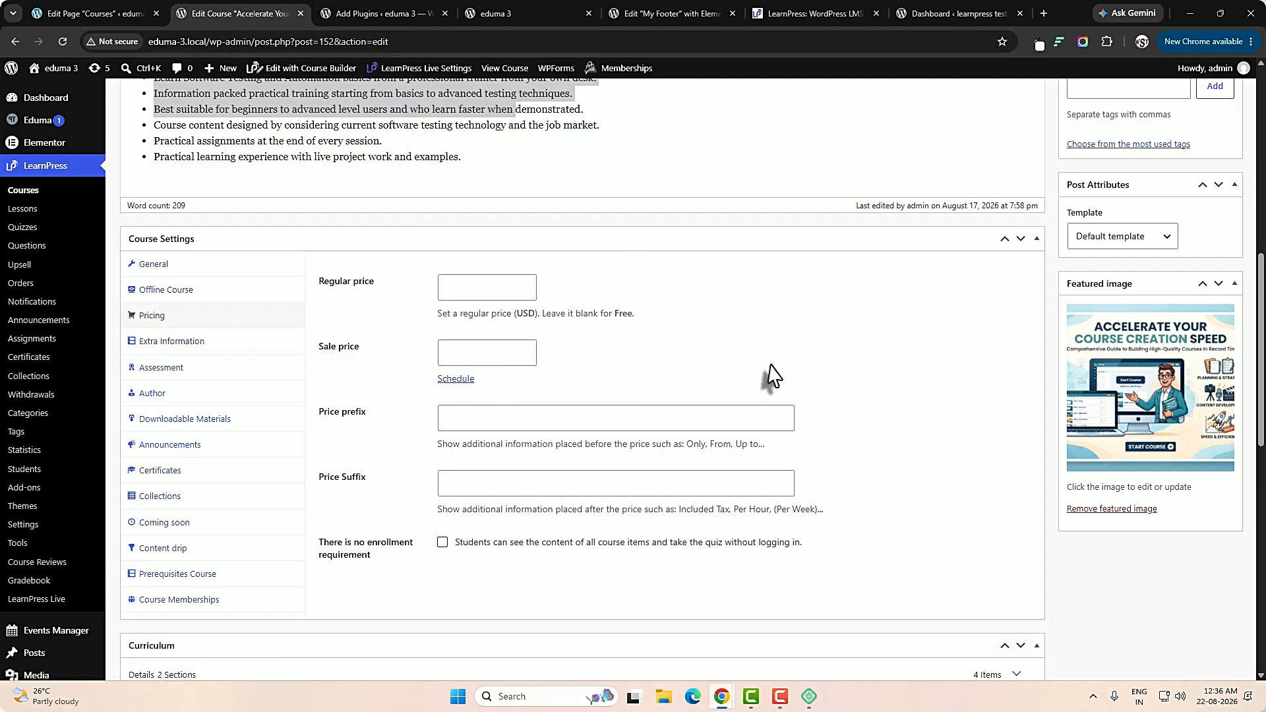
# Review the regular price, sale price and sale start and end date options in the course's pricing settings.
pyautogui.click(442, 286)
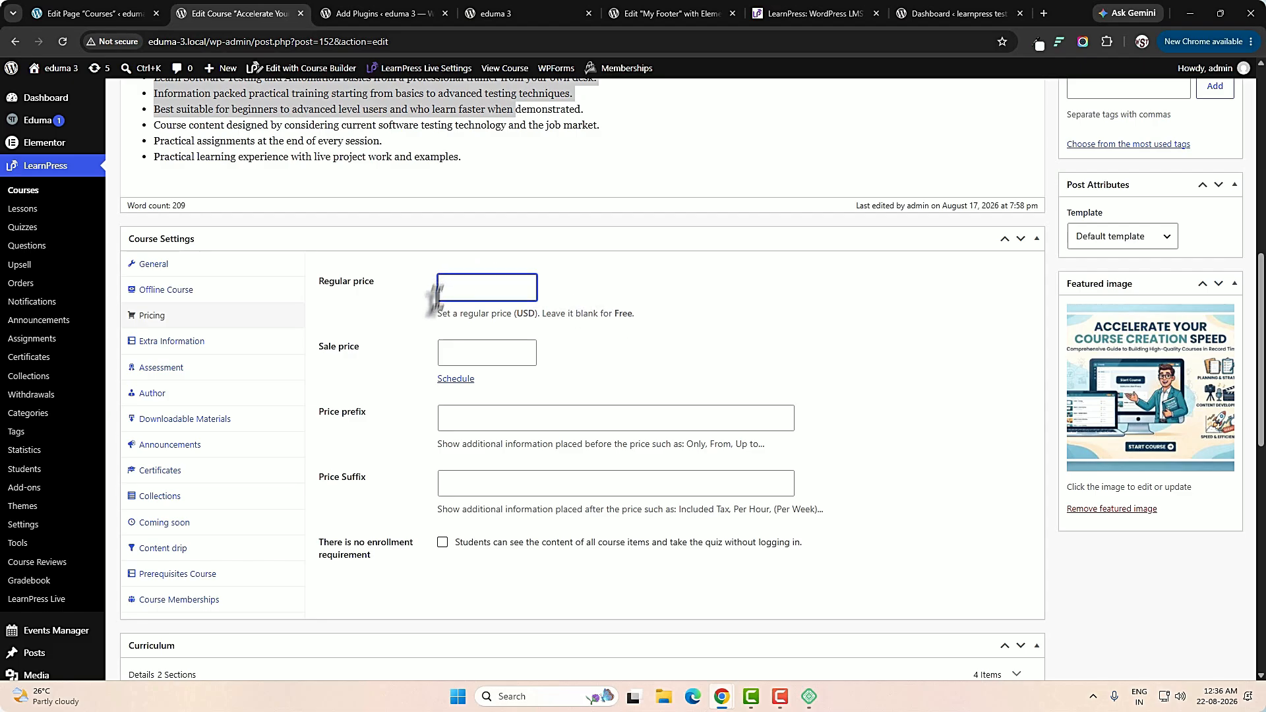
pyautogui.click(482, 358)
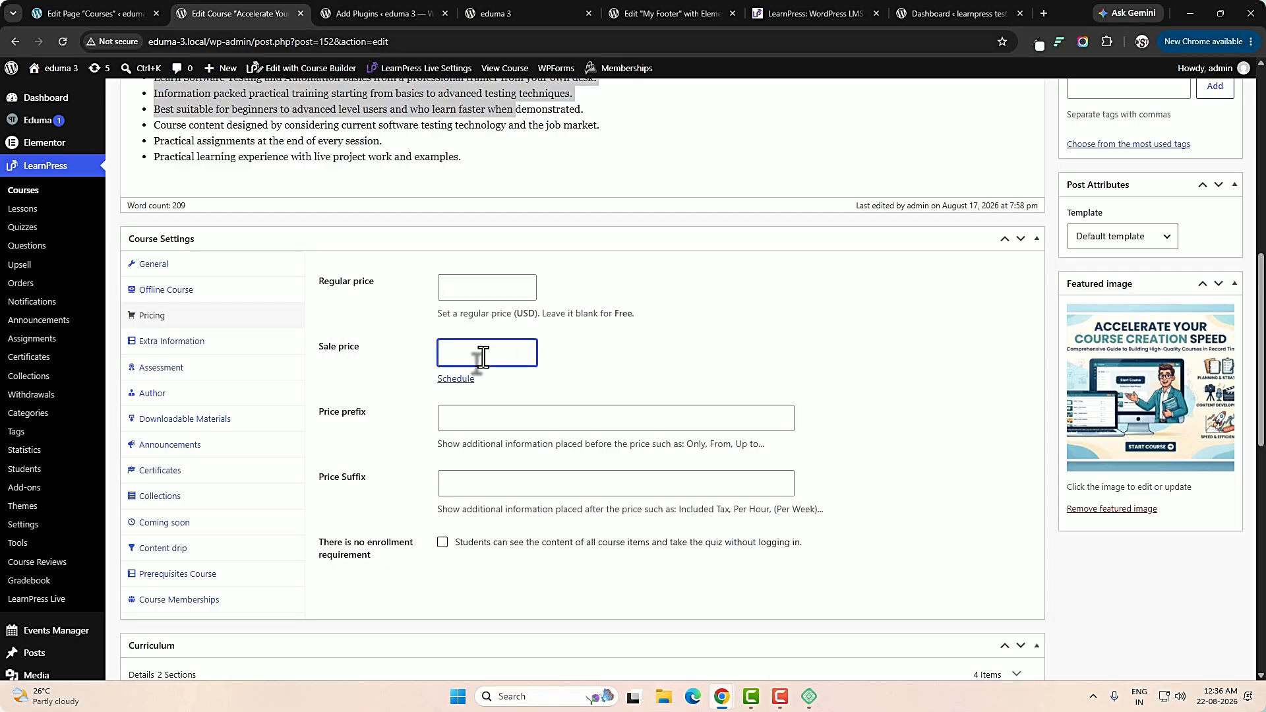
pyautogui.click(456, 379)
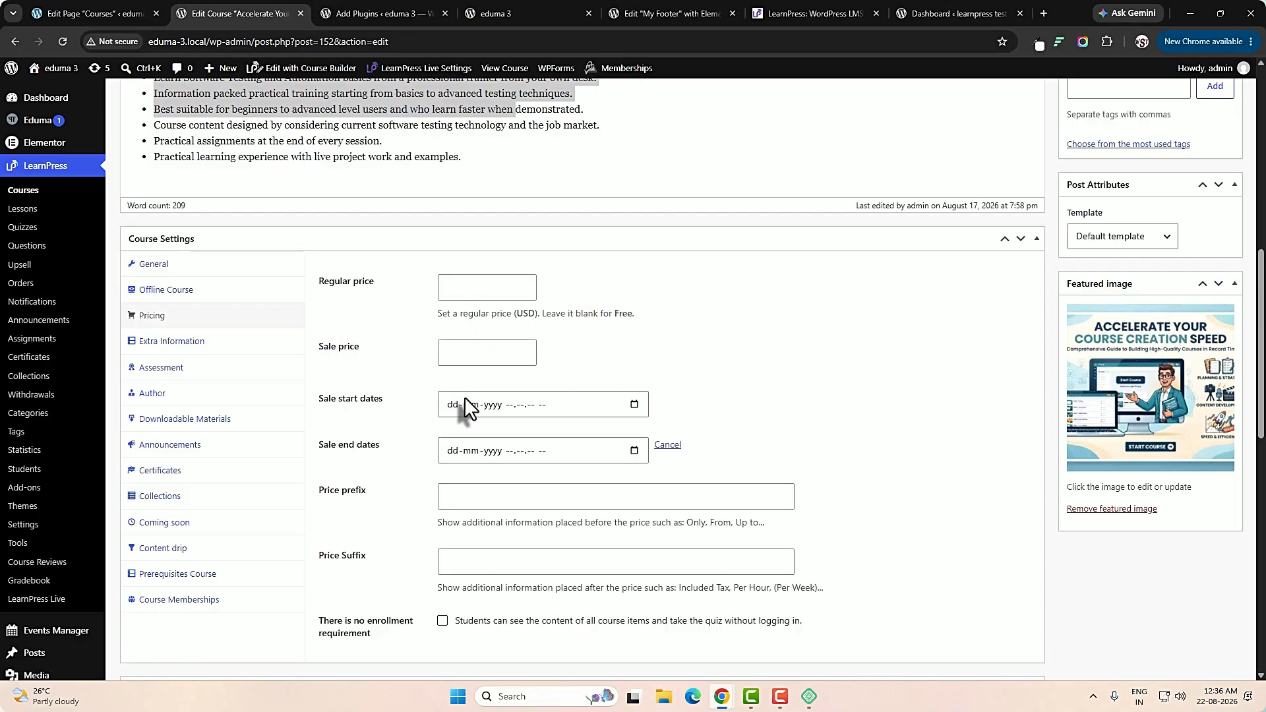
pyautogui.click(667, 445)
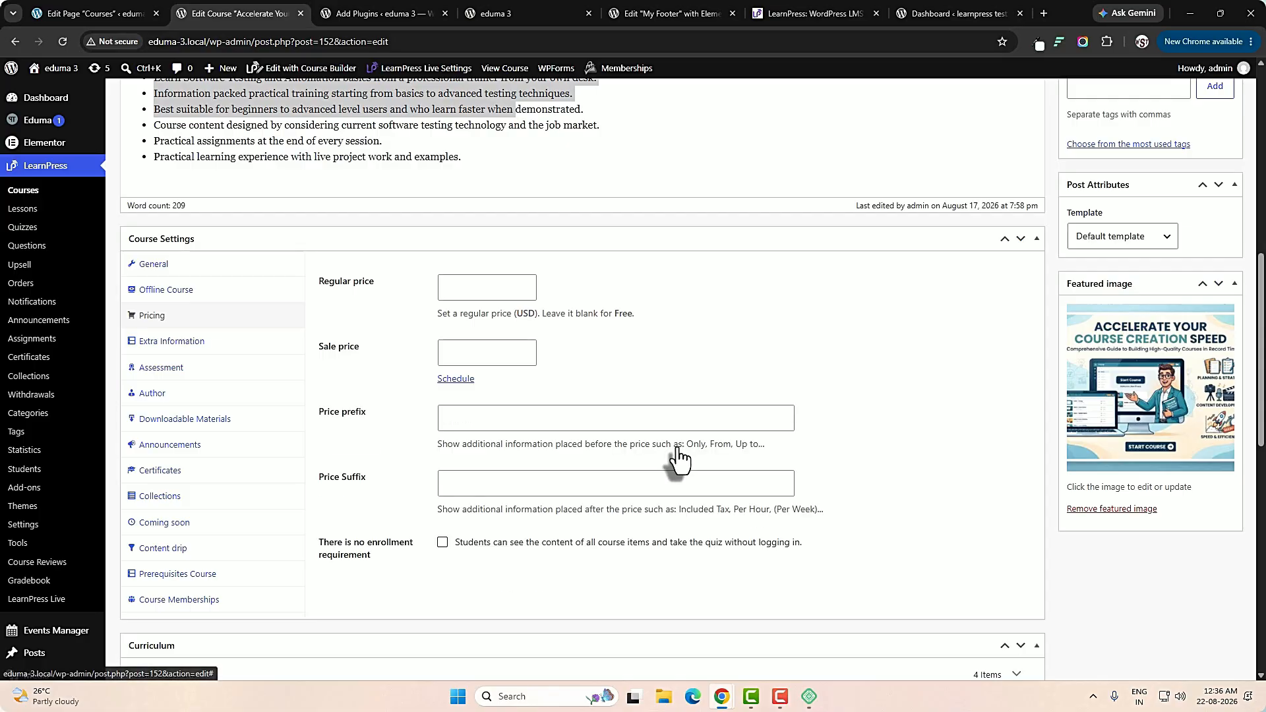
# Review the course's Extra Information options and its Author and Co-Instructors settings.
pyautogui.scroll(-1, 673, 455)
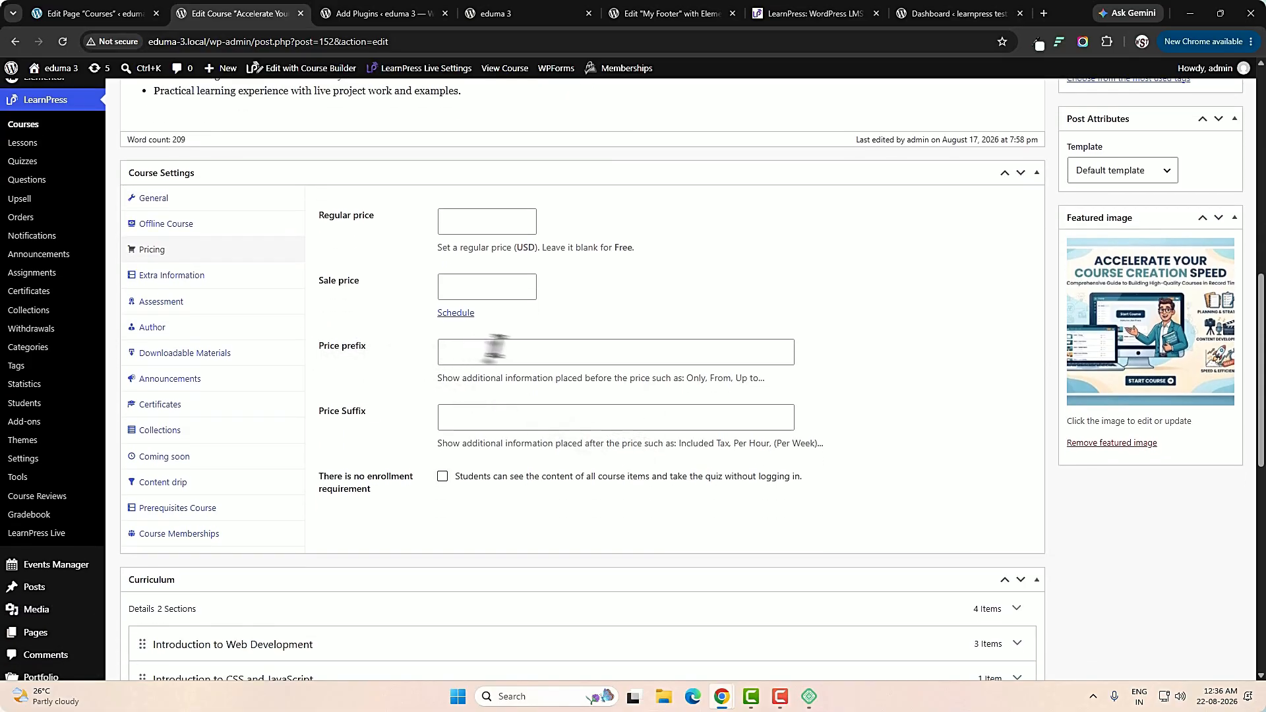
pyautogui.click(195, 282)
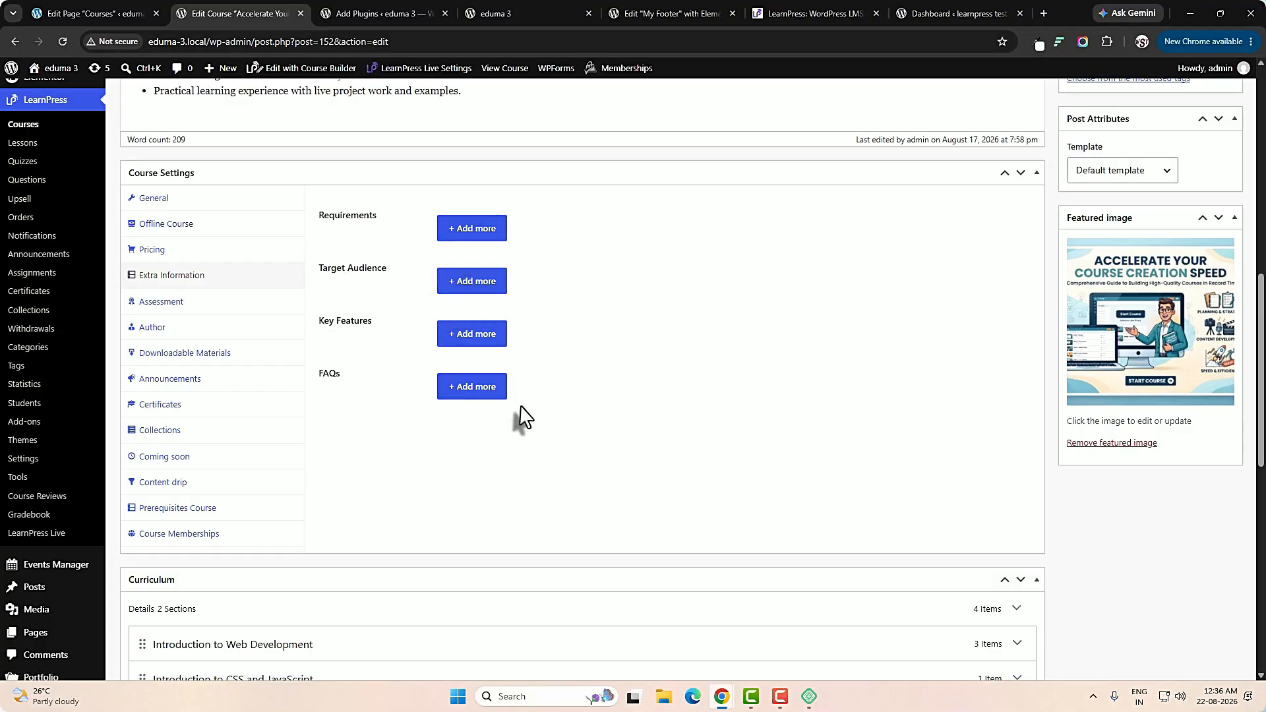
pyautogui.click(179, 317)
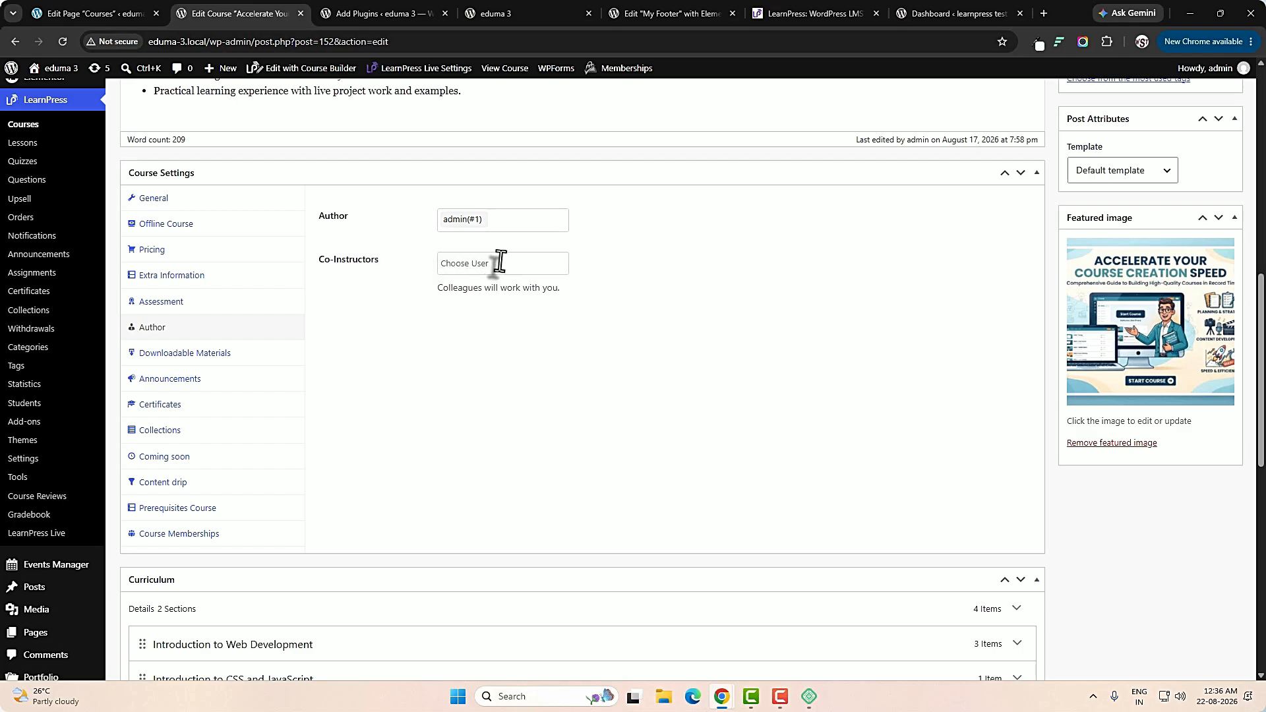
# Review the course's Downloadable Materials, Announcements, Certificates and Collections settings.
pyautogui.click(264, 352)
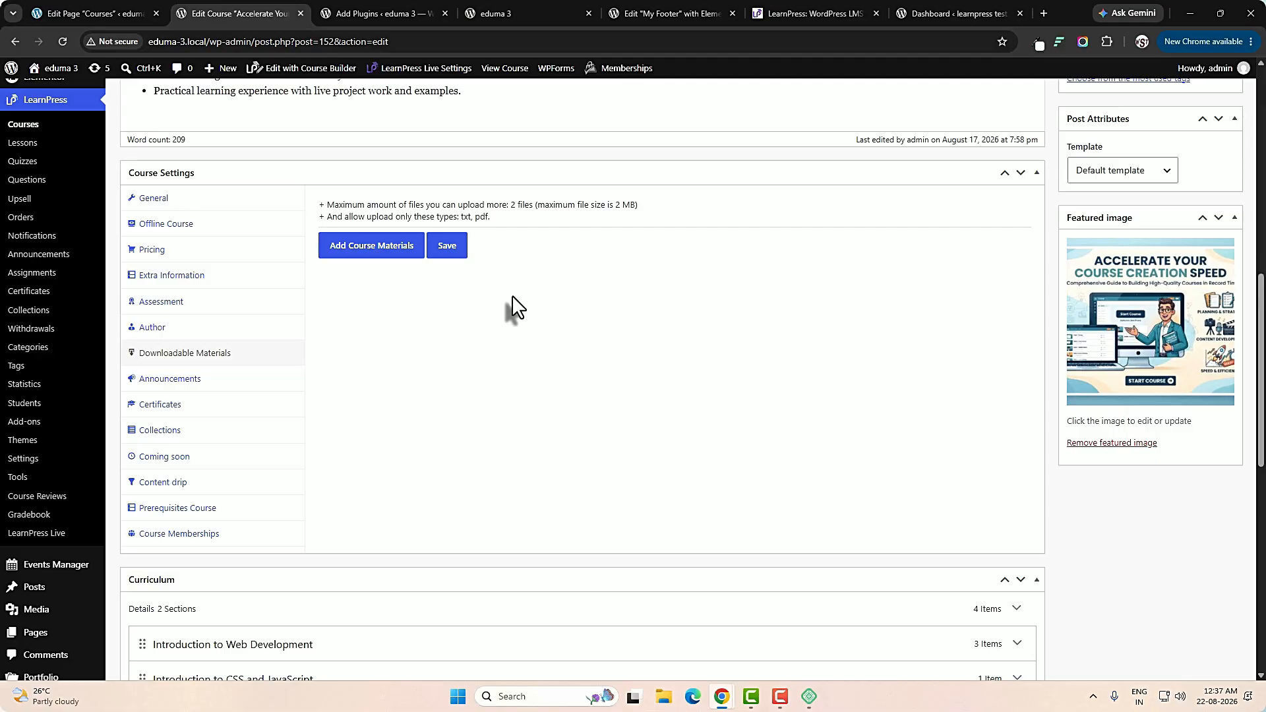
pyautogui.click(260, 380)
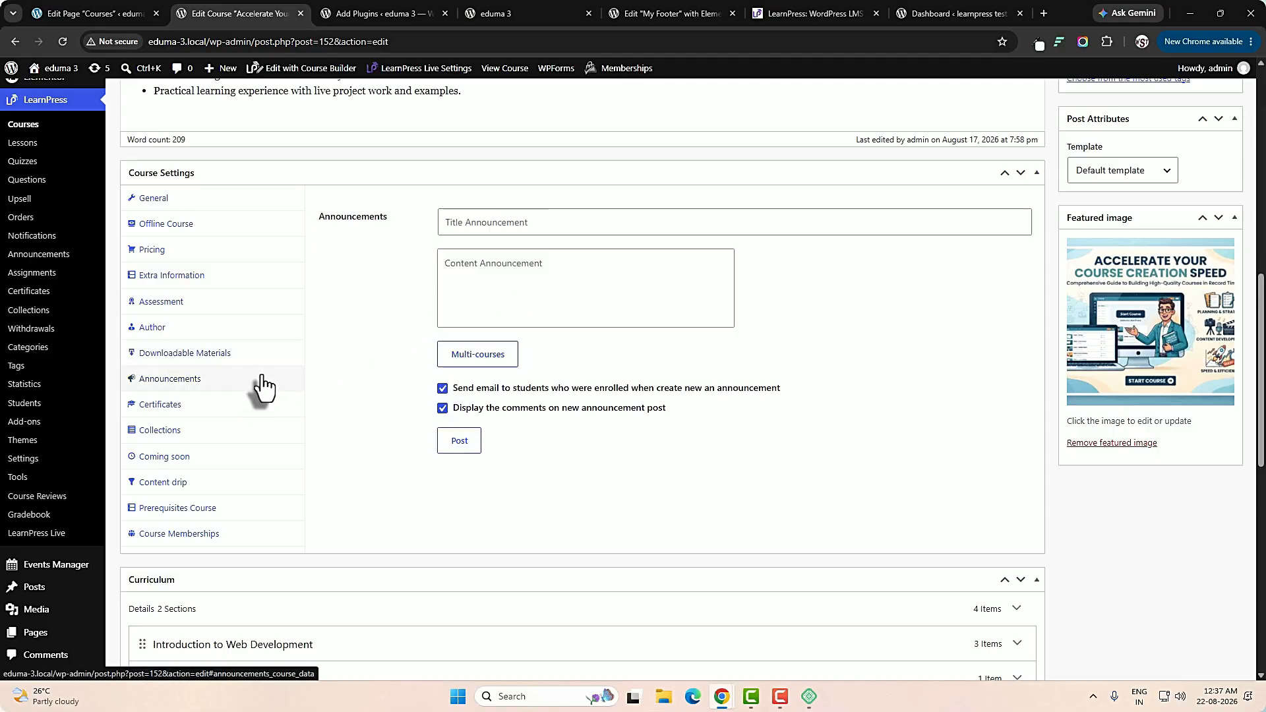
pyautogui.click(236, 405)
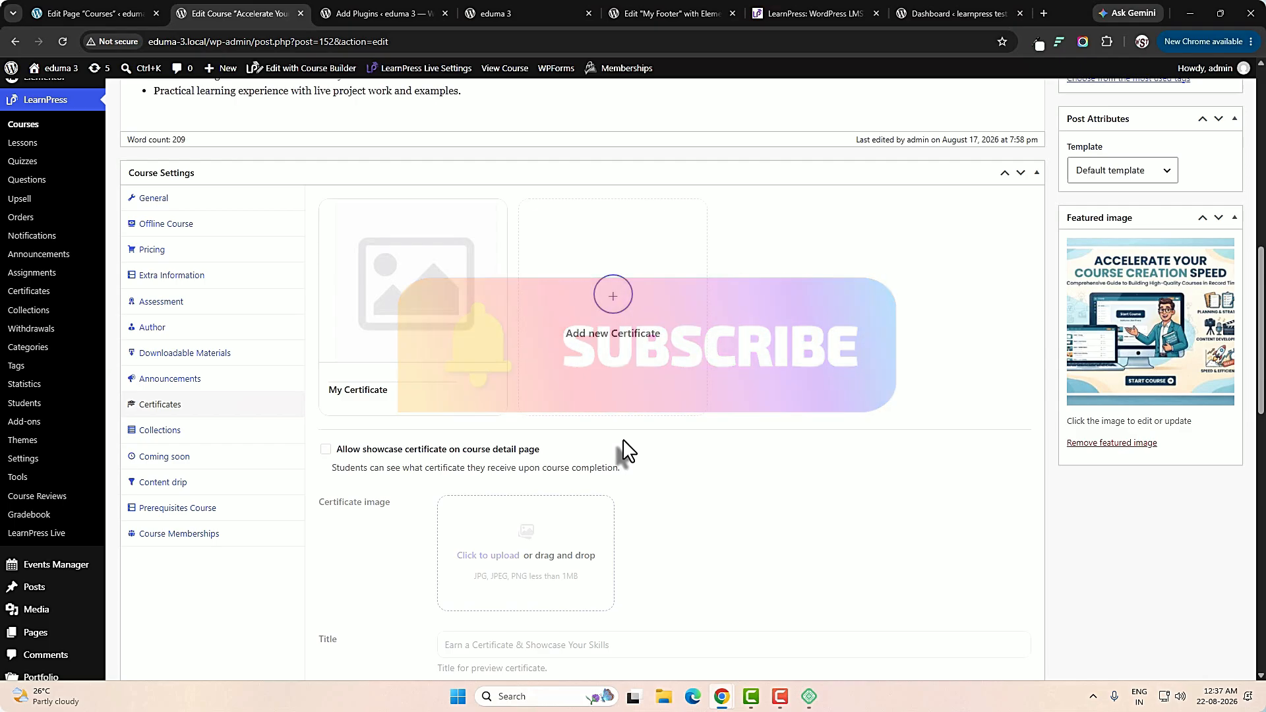
pyautogui.click(160, 431)
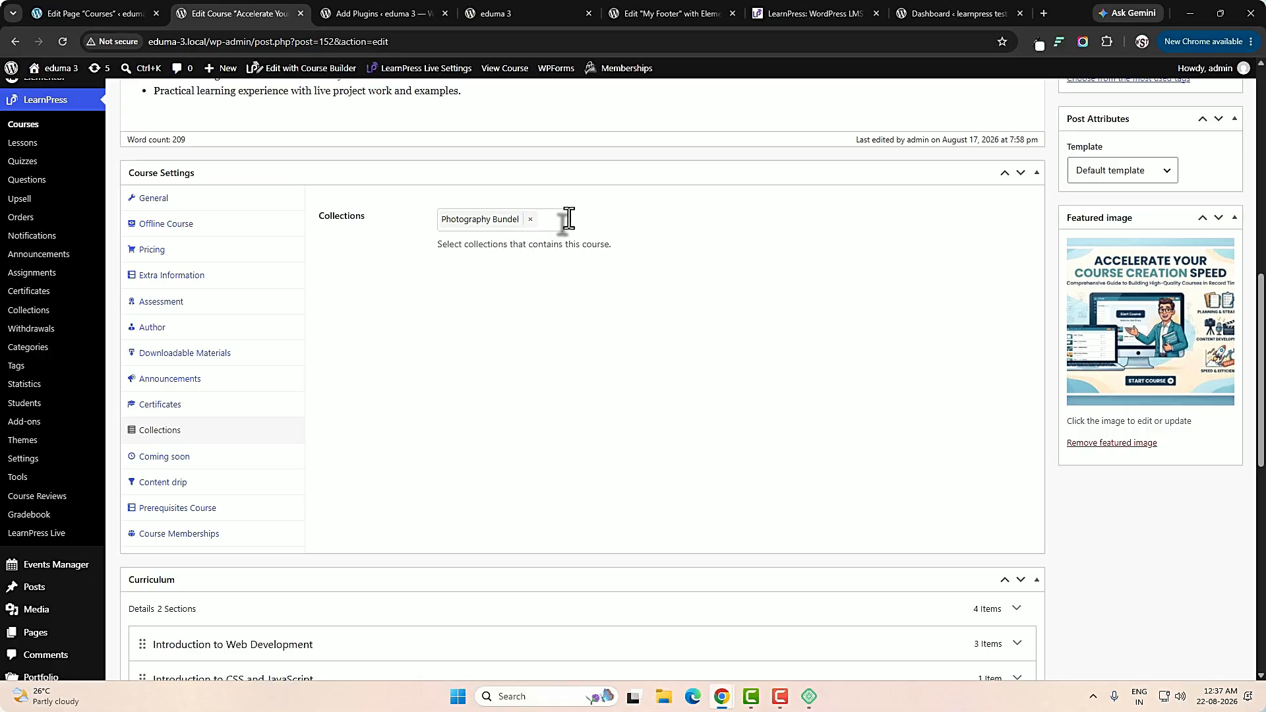
# Enable coming soon mode for the course and show its Content drip options.
pyautogui.click(204, 457)
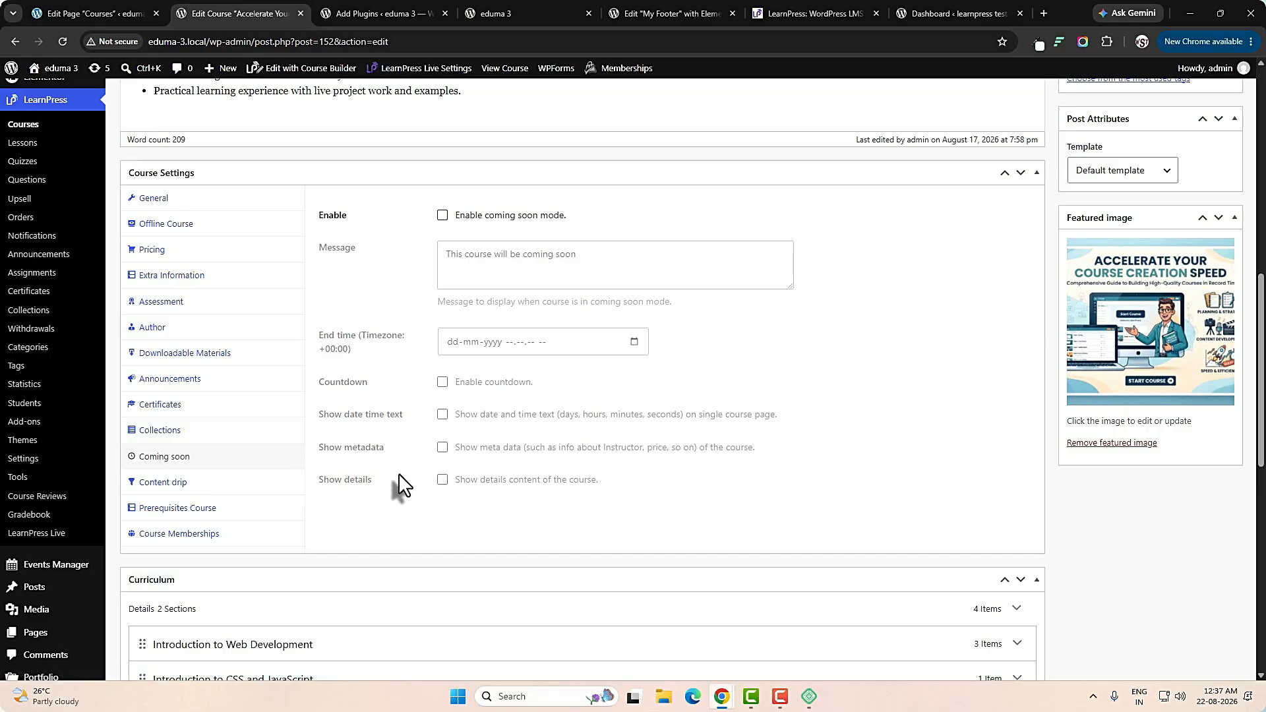
pyautogui.click(441, 217)
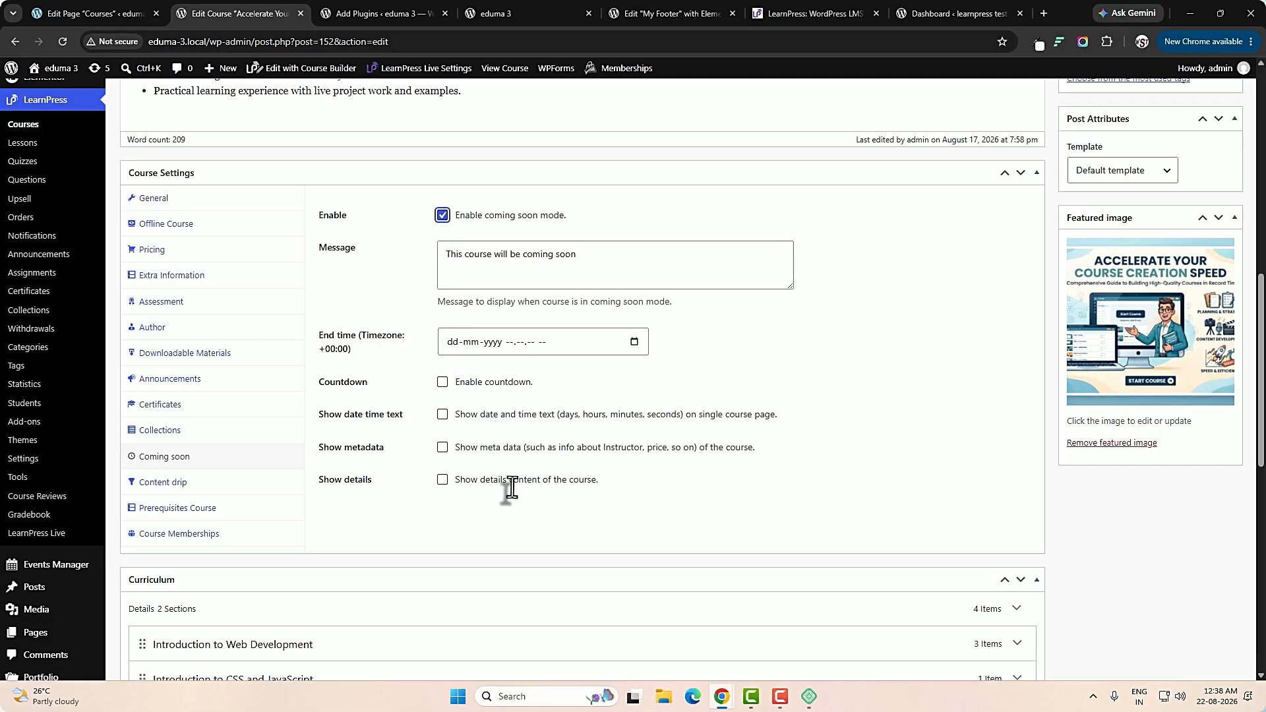
pyautogui.click(220, 486)
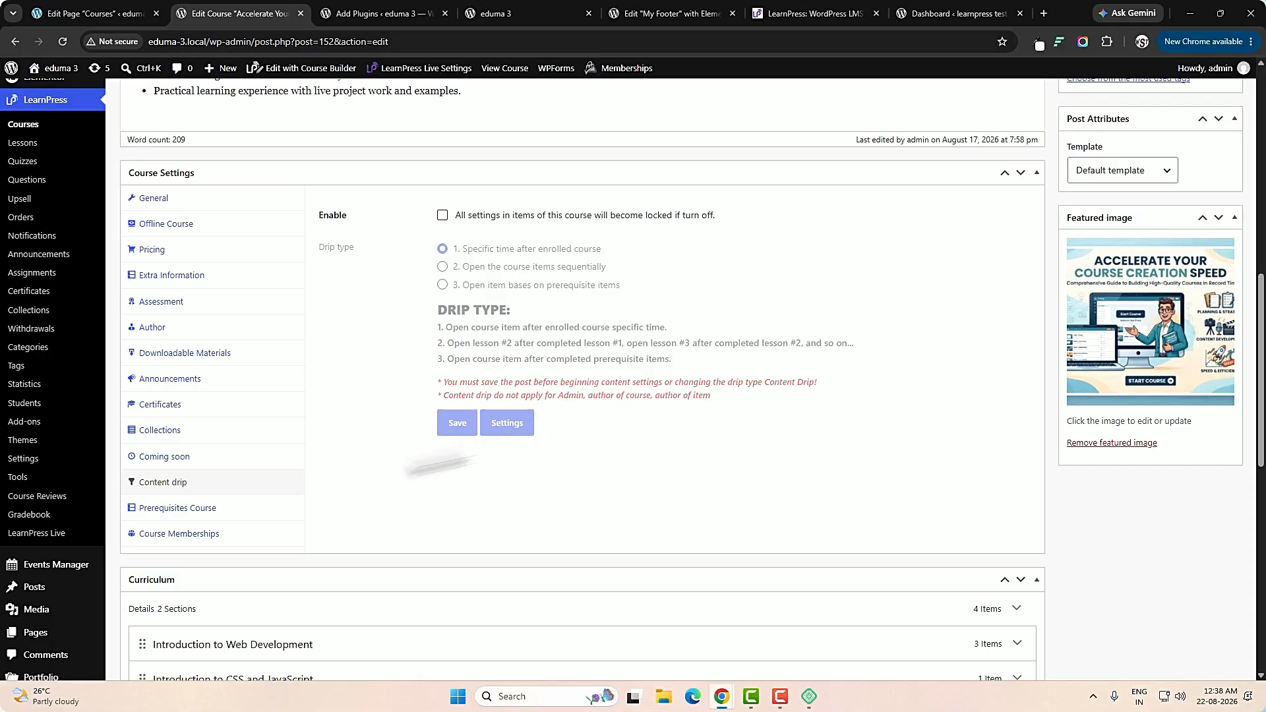
# Add Introduction LearnPress - LMS plugin(#45) as a prerequisite course and allow purchase without finishing prerequisites.
pyautogui.click(170, 515)
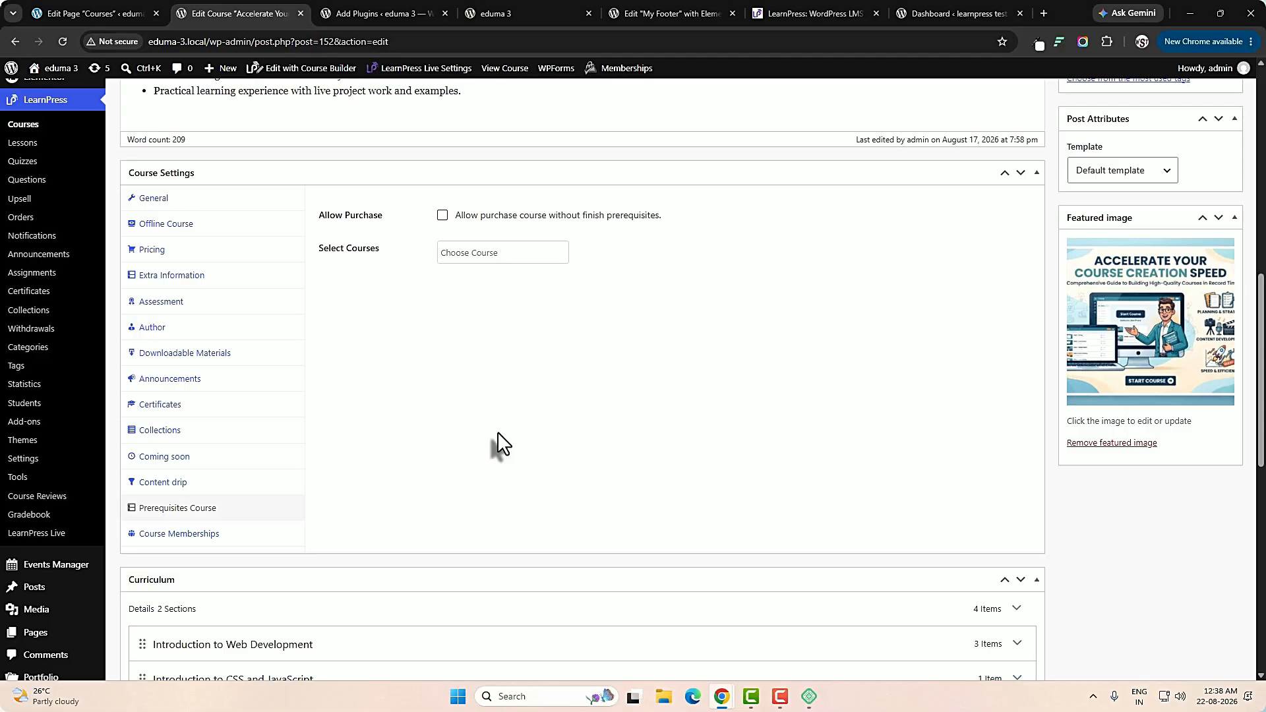
pyautogui.click(468, 254)
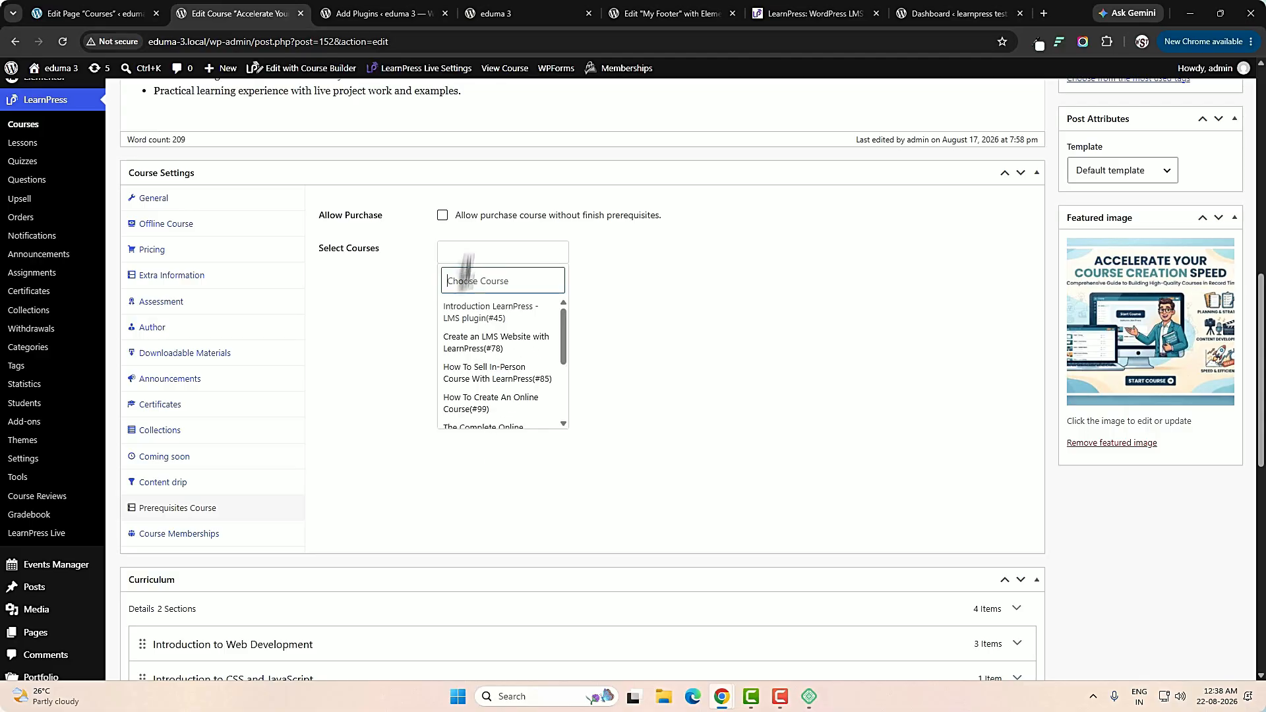
pyautogui.click(475, 322)
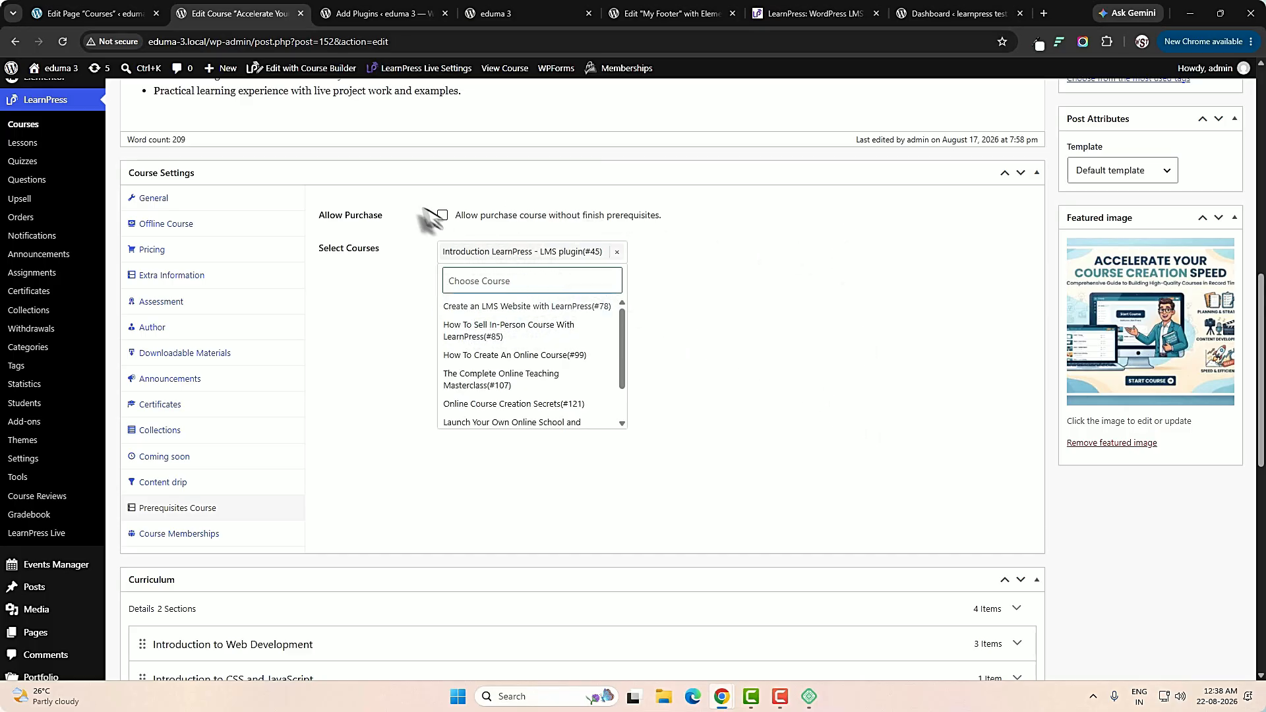
pyautogui.click(442, 215)
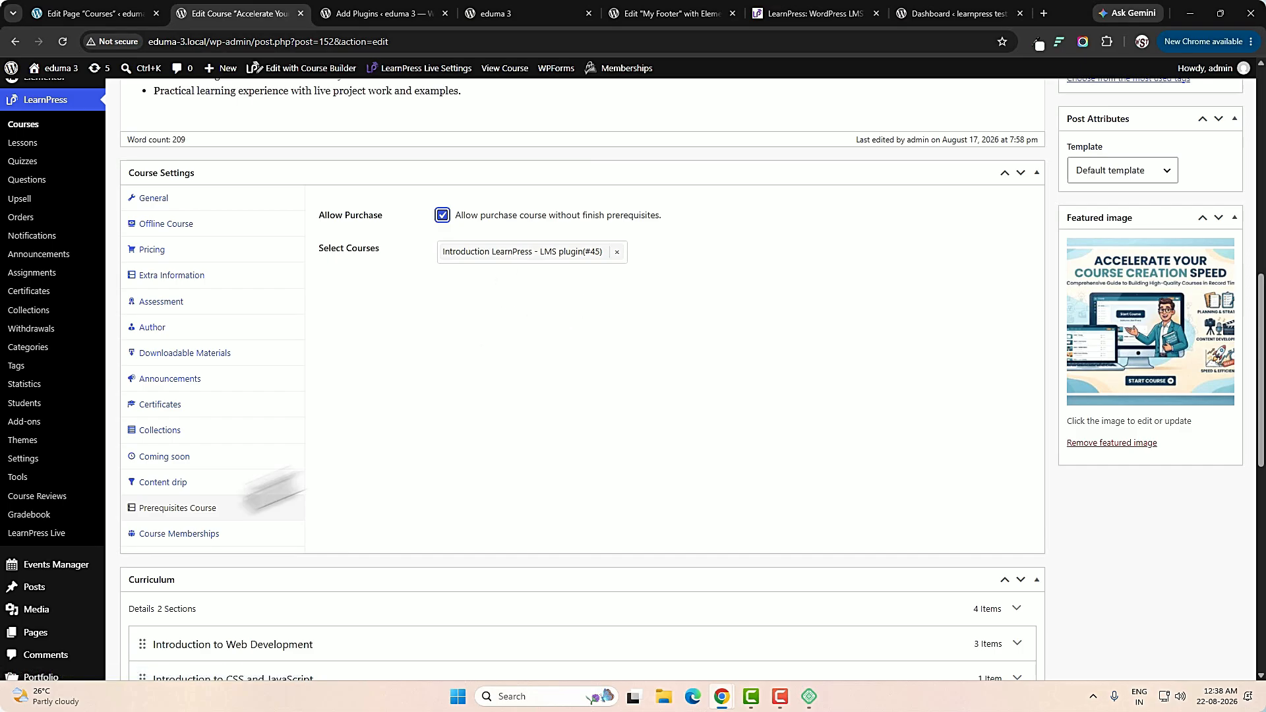
# Check the course's Course Memberships settings and its choice of membership levels.
pyautogui.click(187, 540)
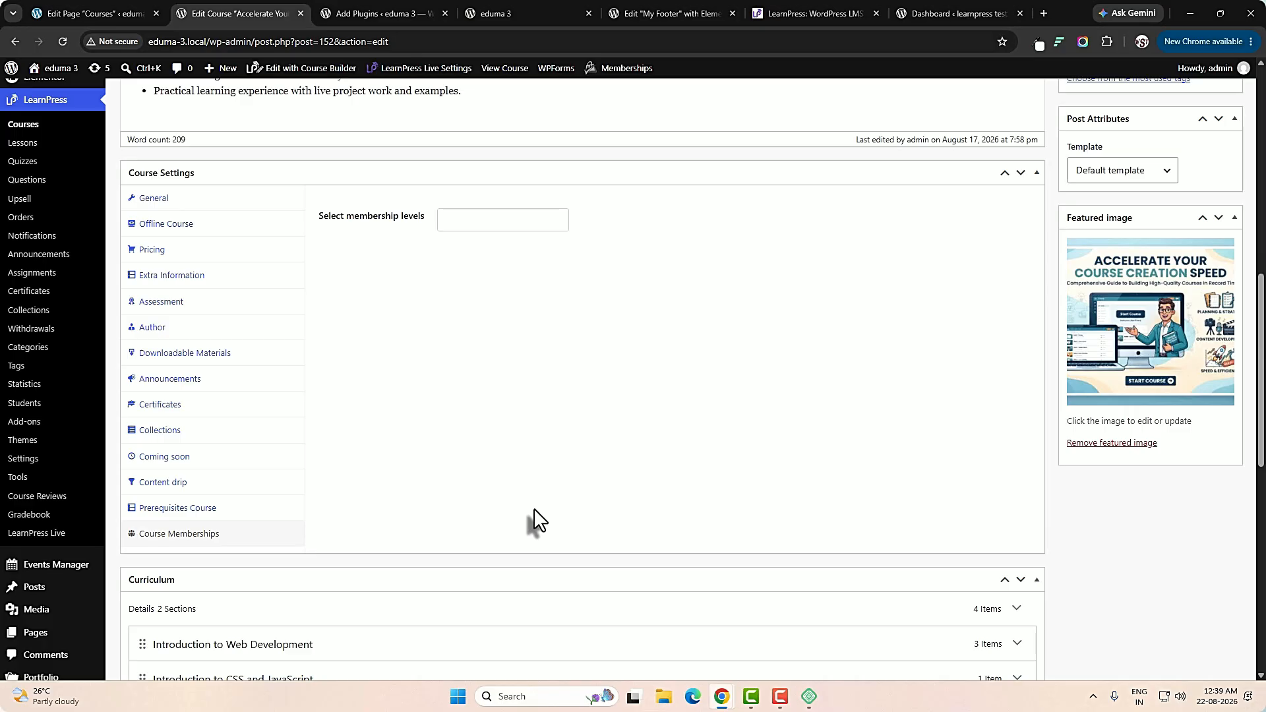
pyautogui.click(477, 219)
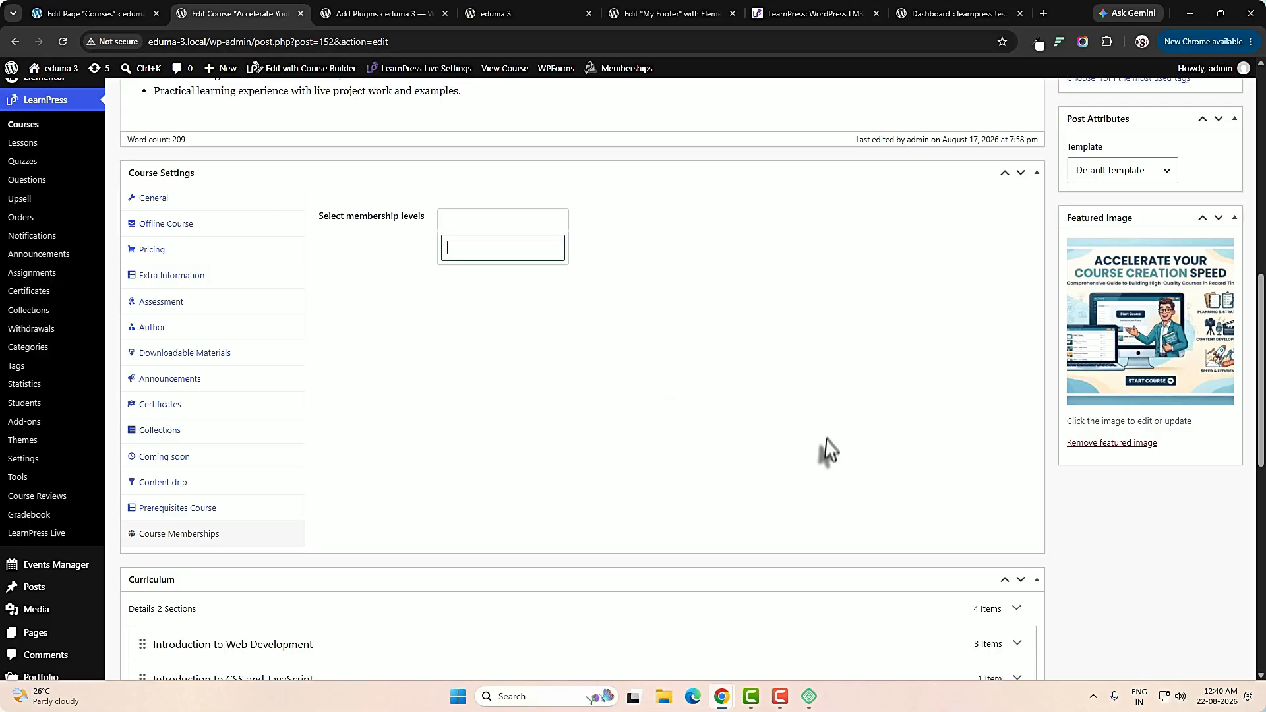
# Review the curriculum sections Introduction to Web Development and Introduction to CSS and JavaScript.
pyautogui.scroll(-2, 826, 440)
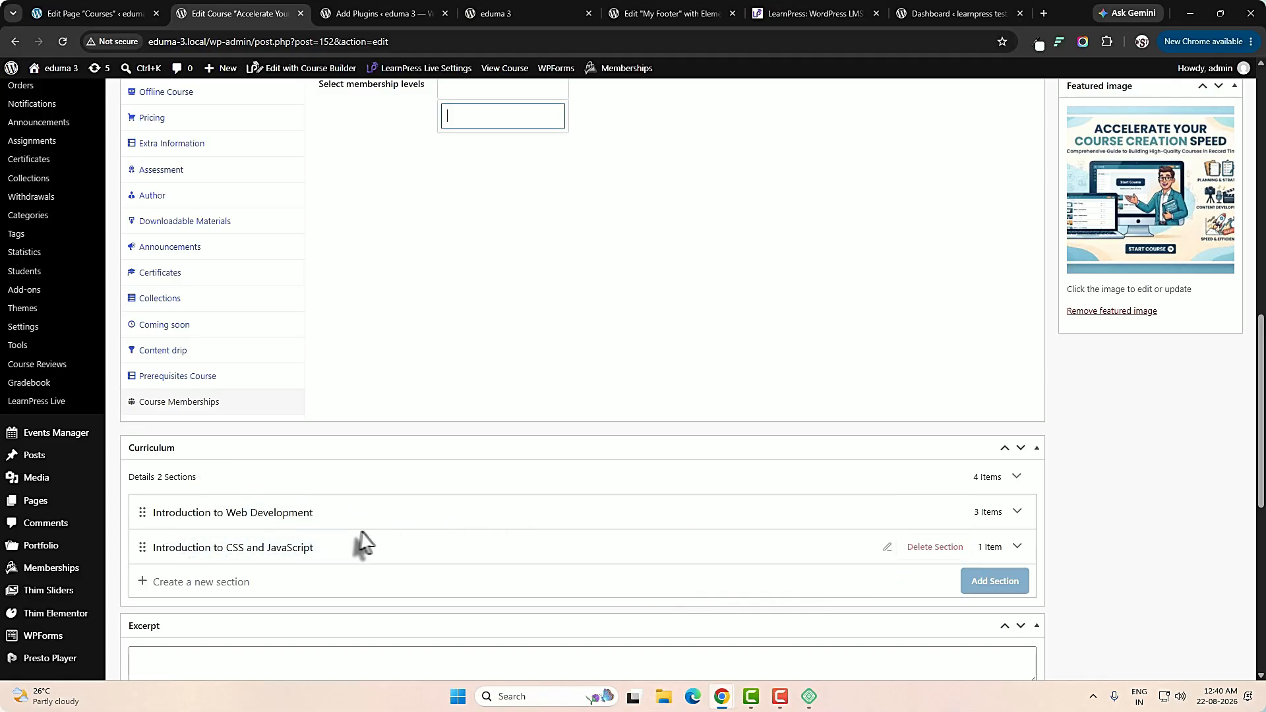
pyautogui.click(182, 513)
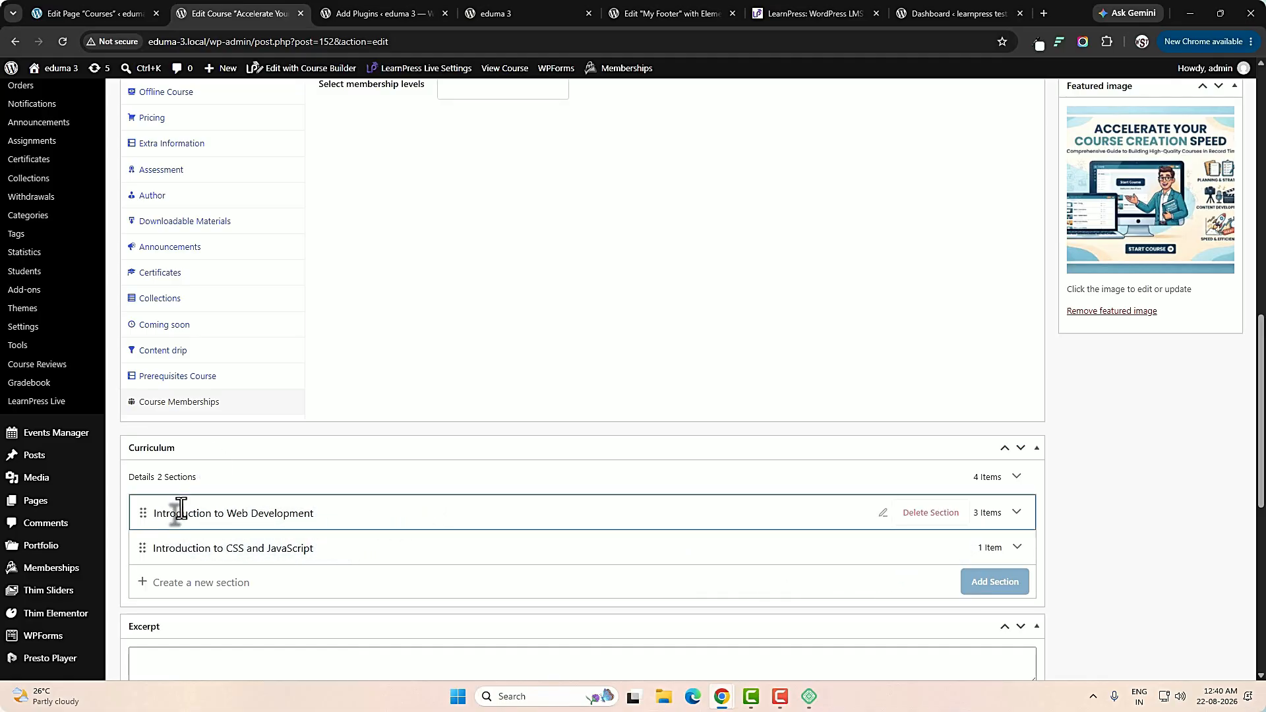
pyautogui.doubleClick(181, 513)
pyautogui.moveTo(155, 548); pyautogui.dragTo(448, 548)
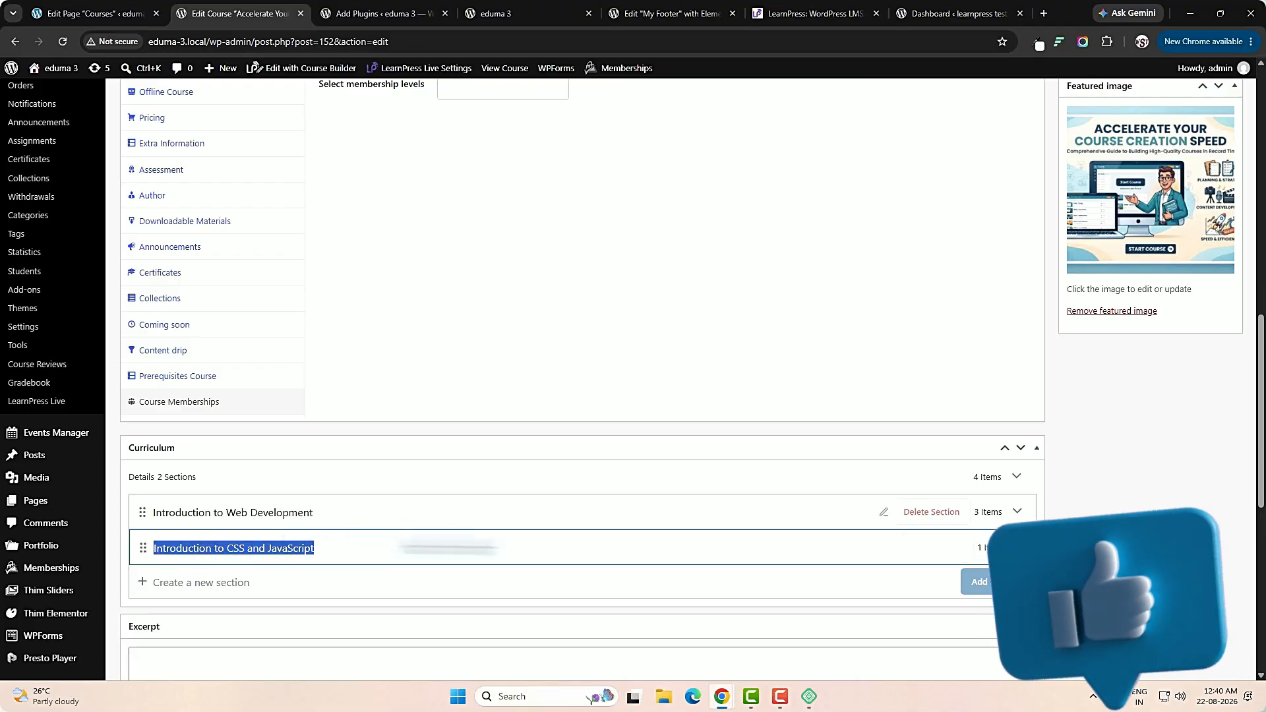
# Expand both curriculum sections and examine the lessons and quizzes they contain.
pyautogui.click(1017, 512)
pyautogui.scroll(-3, 961, 531)
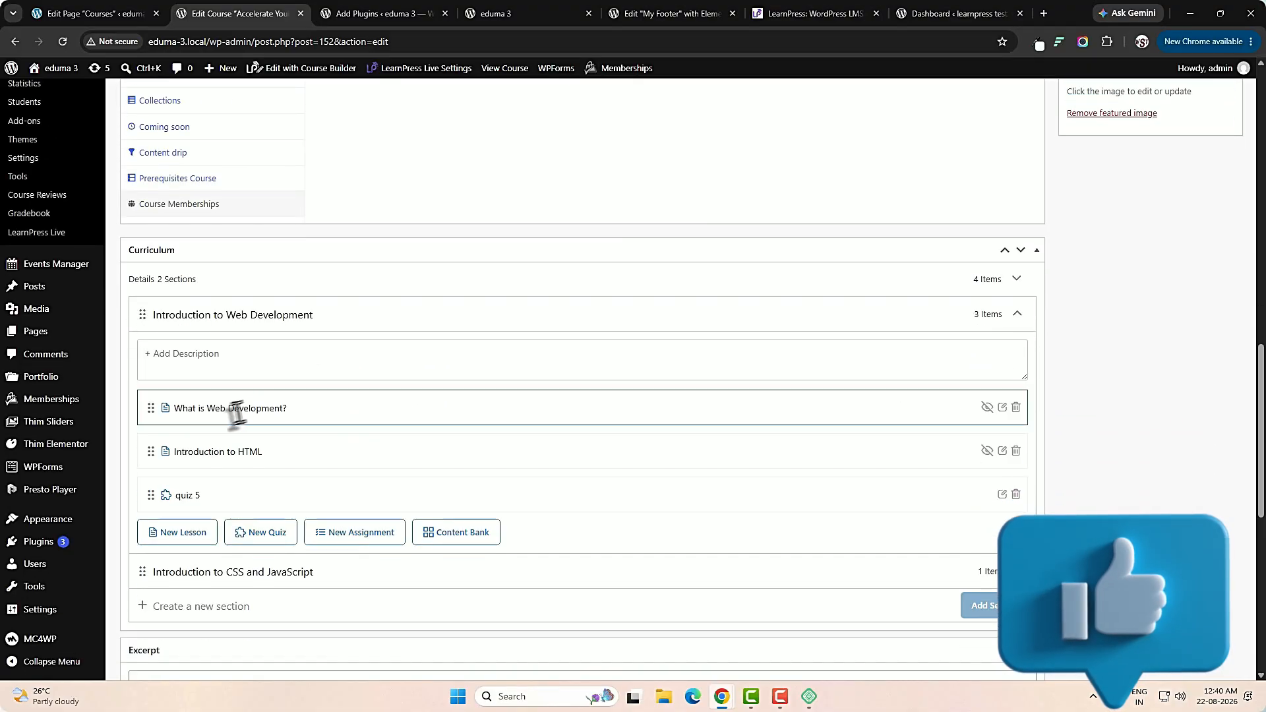
pyautogui.tripleClick(254, 410)
pyautogui.click(262, 453)
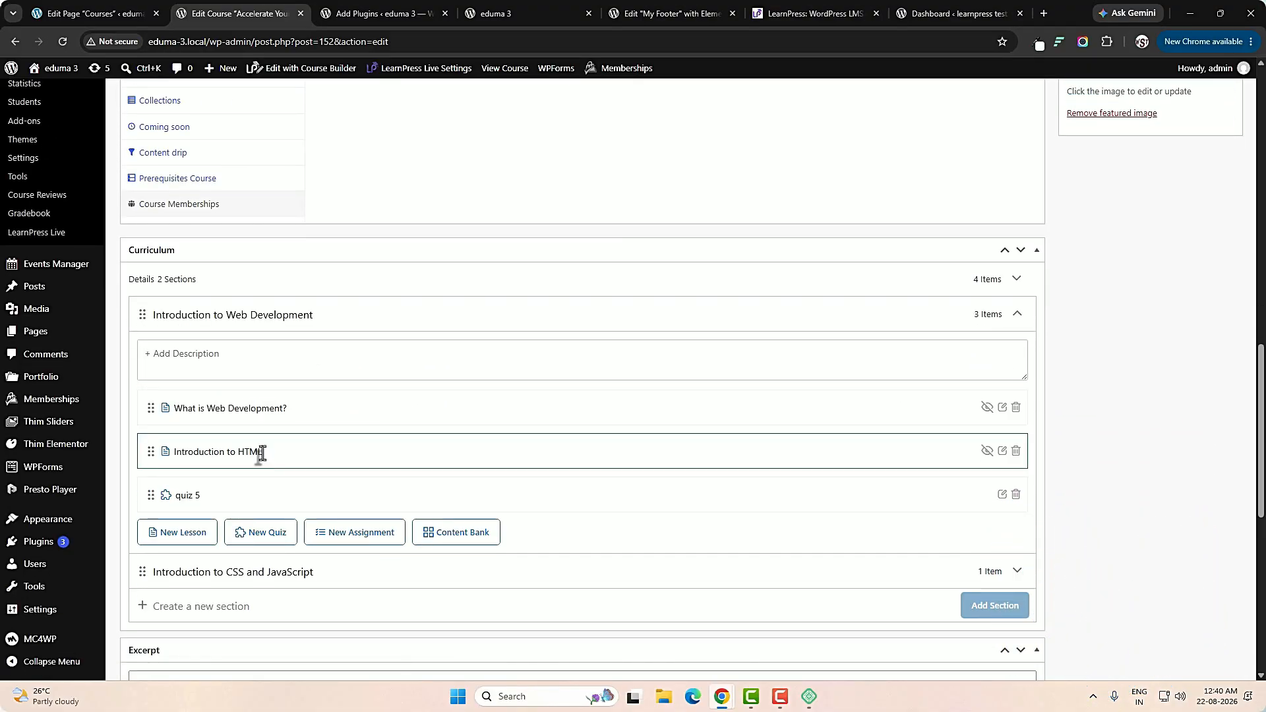
pyautogui.tripleClick(261, 453)
pyautogui.doubleClick(185, 501)
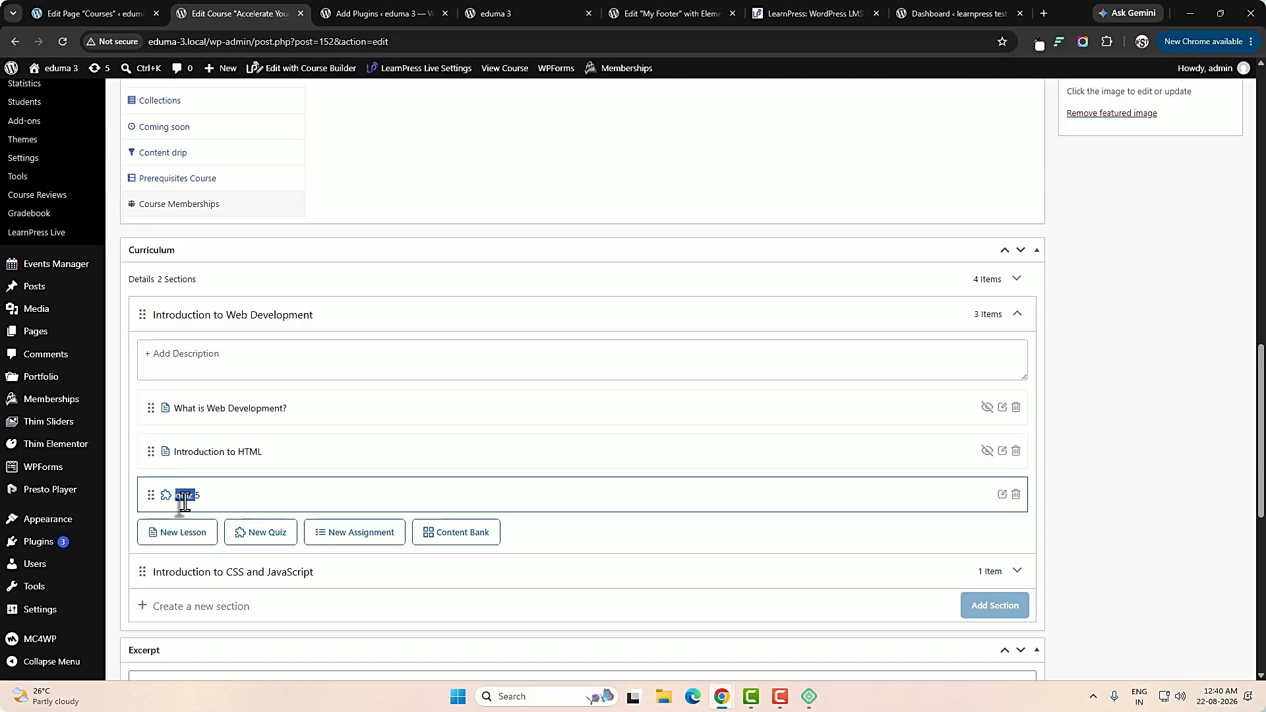
pyautogui.scroll(-2, 251, 505)
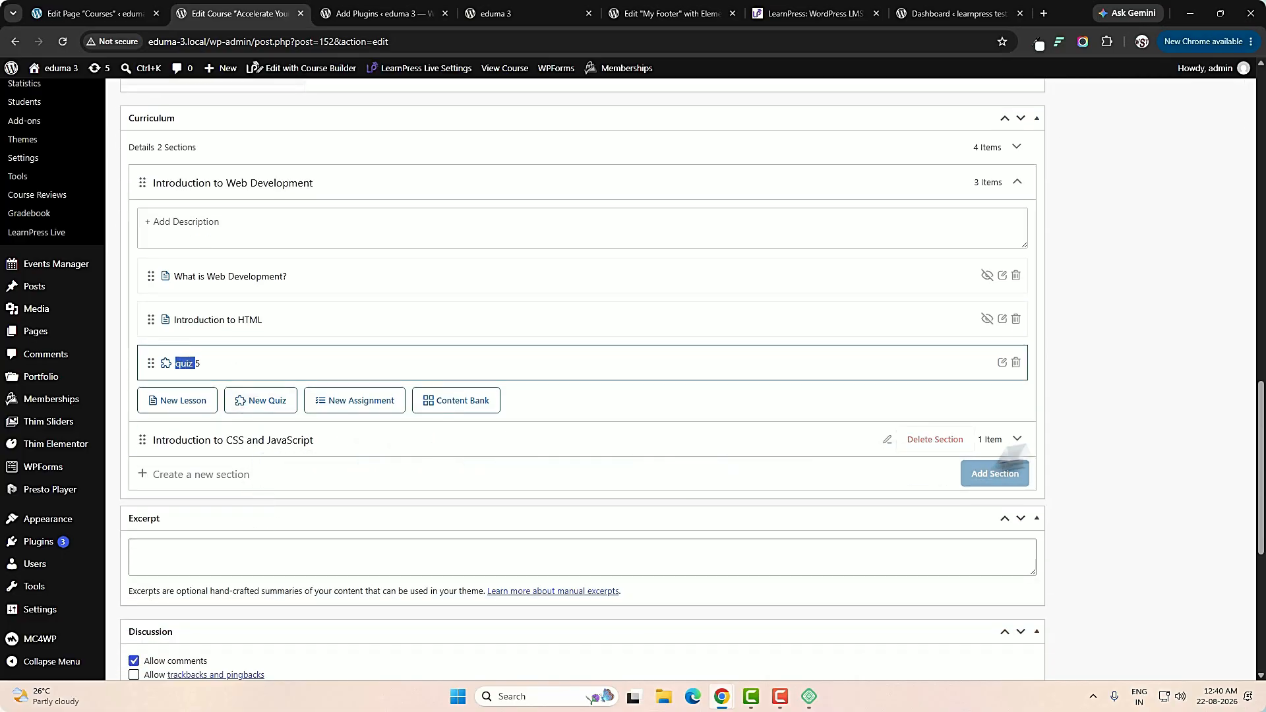
pyautogui.click(1015, 442)
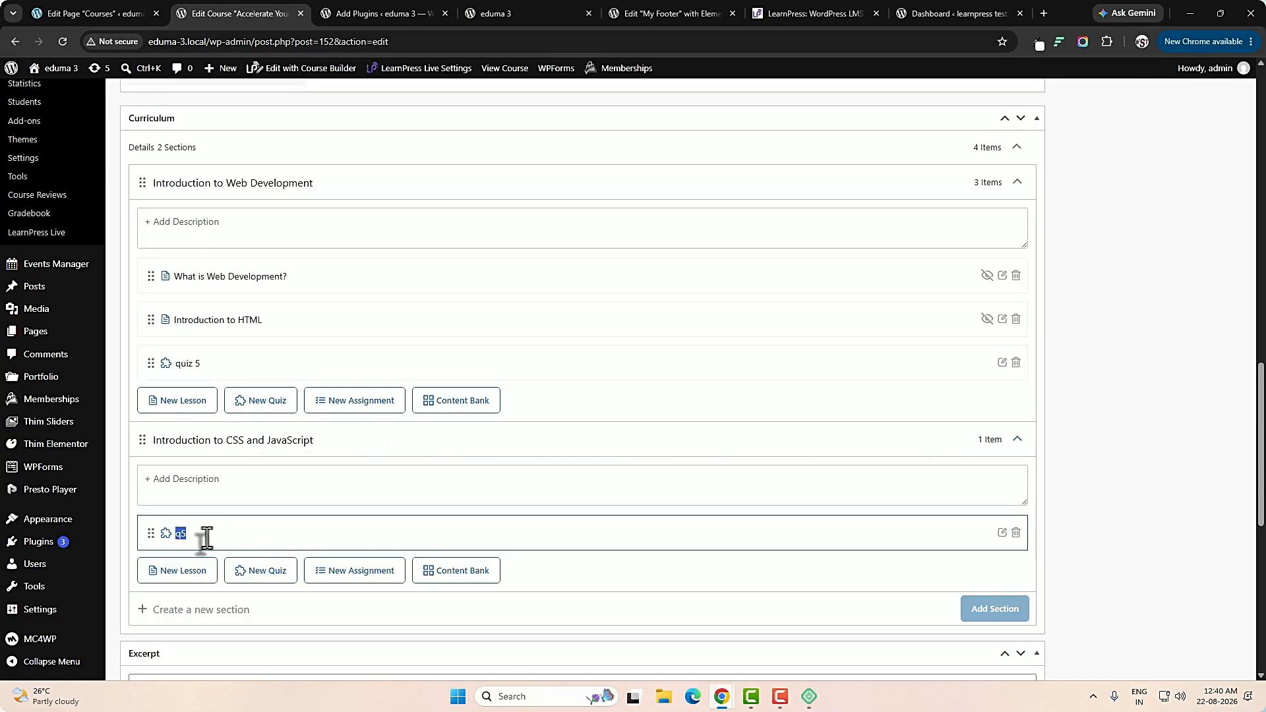
# Preview the course on the website and look through its featured image, learning outcomes and course details.
pyautogui.scroll(15, 707, 543)
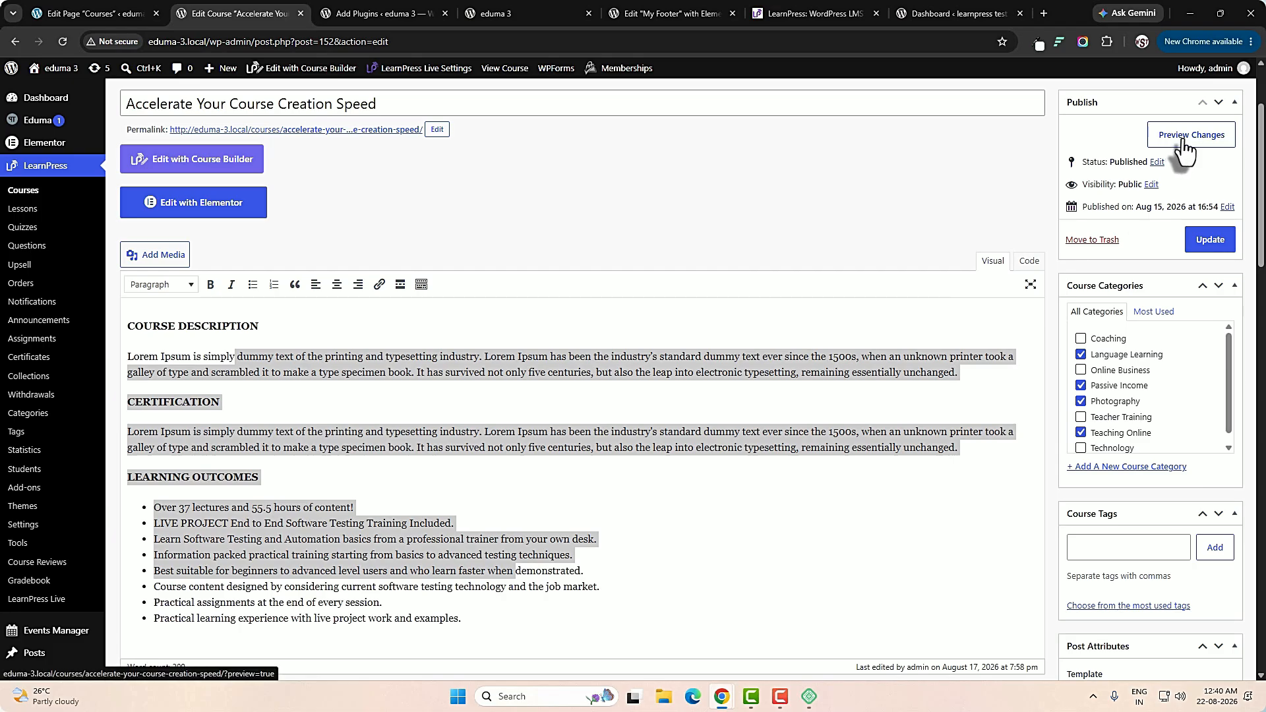
pyautogui.click(1184, 140)
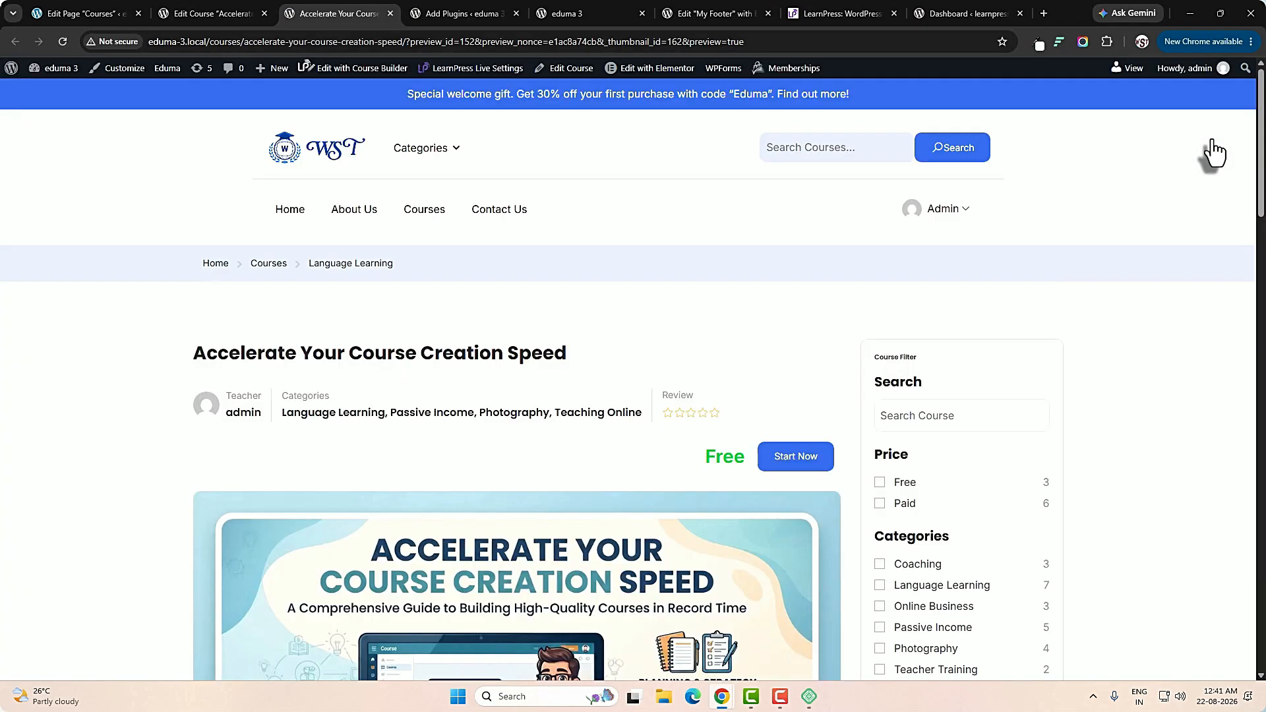
pyautogui.scroll(-4, 880, 383)
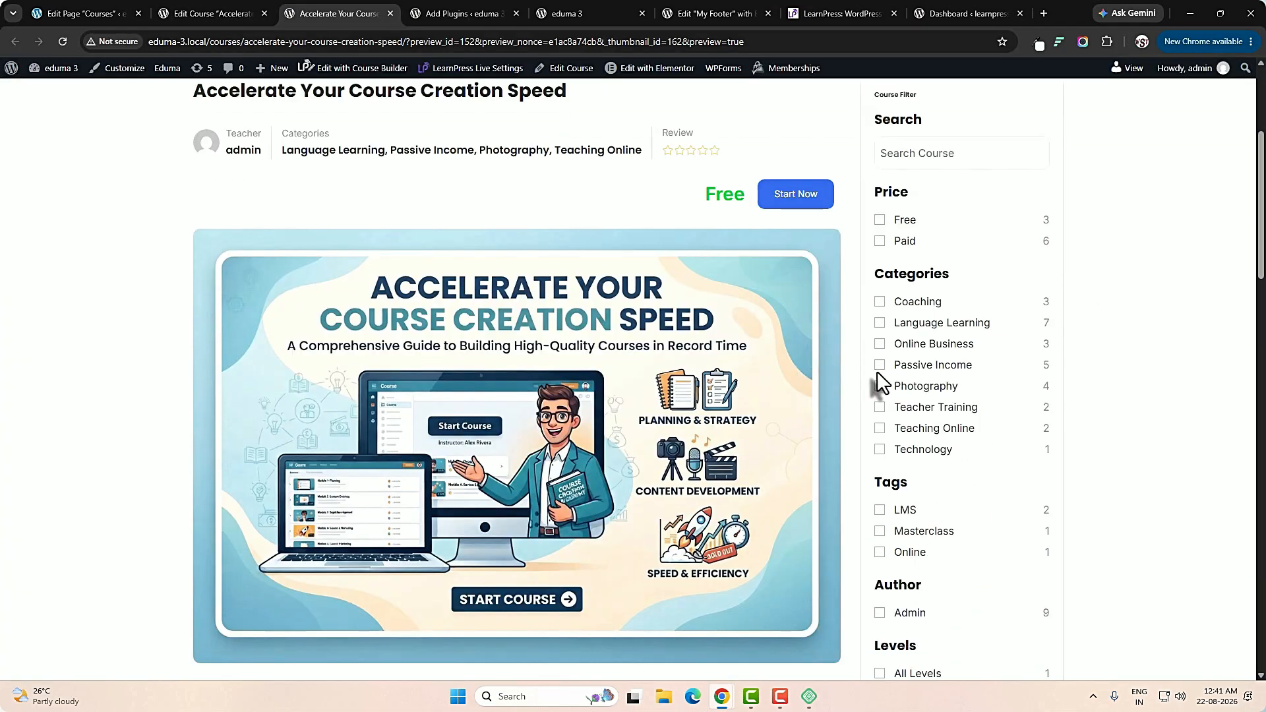
pyautogui.scroll(-10, 880, 382)
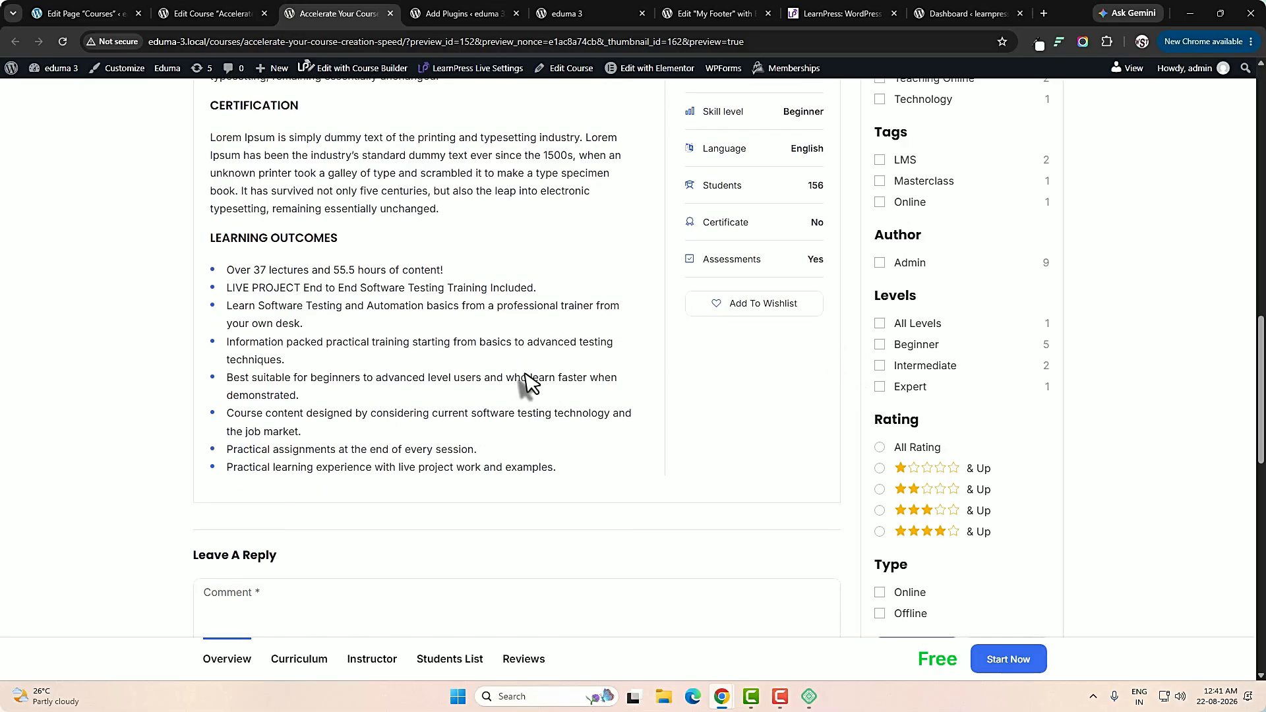
# Check the title and categories in the header of the previewed course page.
pyautogui.scroll(14, 527, 386)
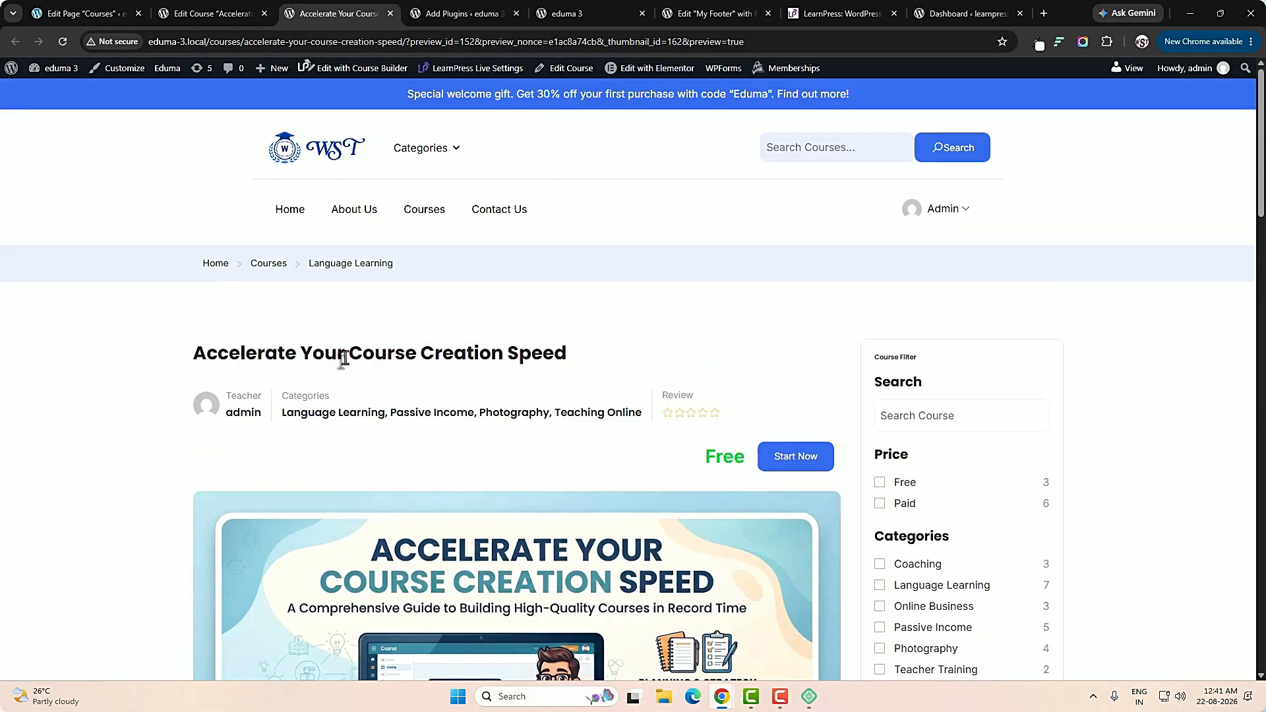
pyautogui.tripleClick(344, 358)
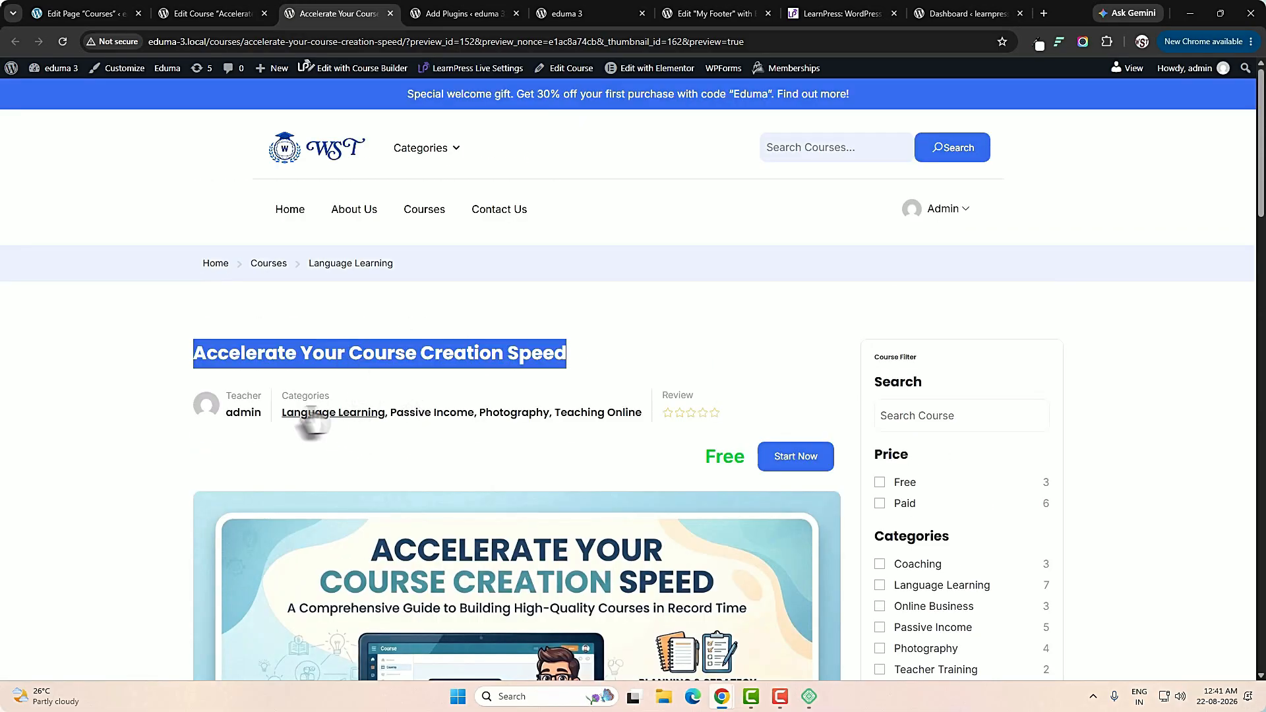
pyautogui.moveTo(283, 413); pyautogui.dragTo(551, 418)
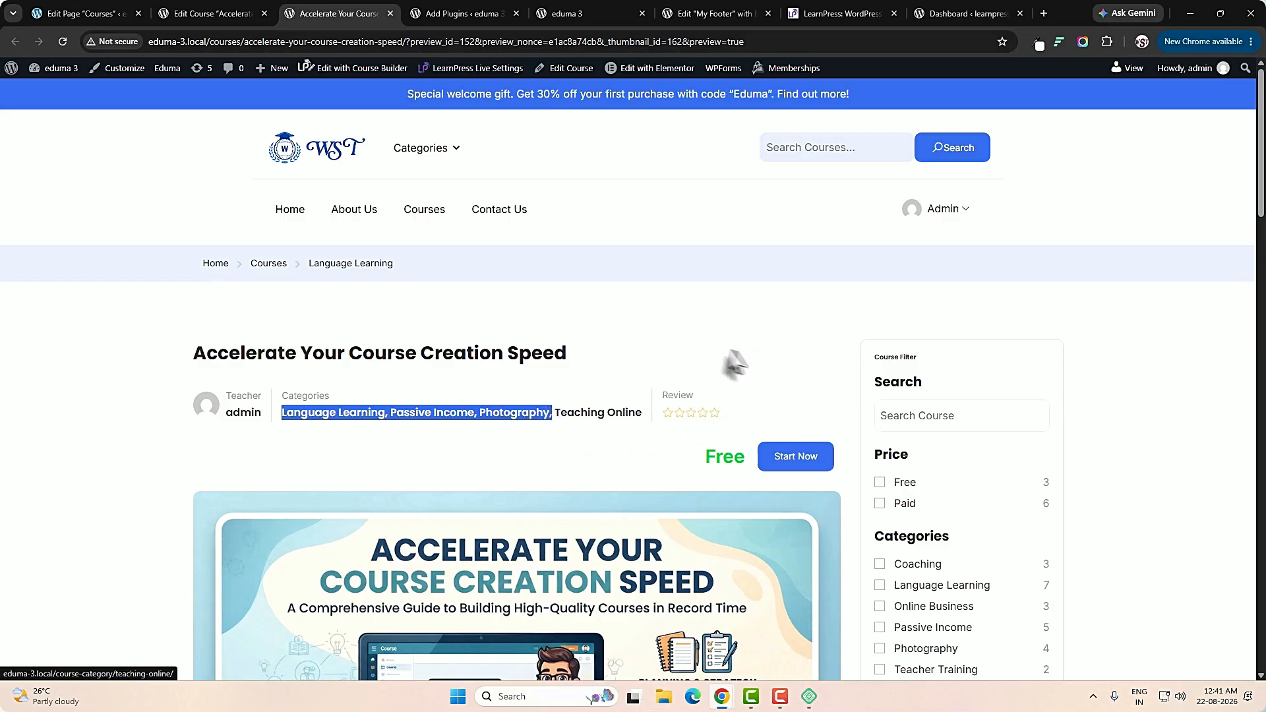
# Check the teacher name, the Free price and the Start Now option in the previewed course's header.
pyautogui.moveTo(723, 418); pyautogui.dragTo(696, 428)
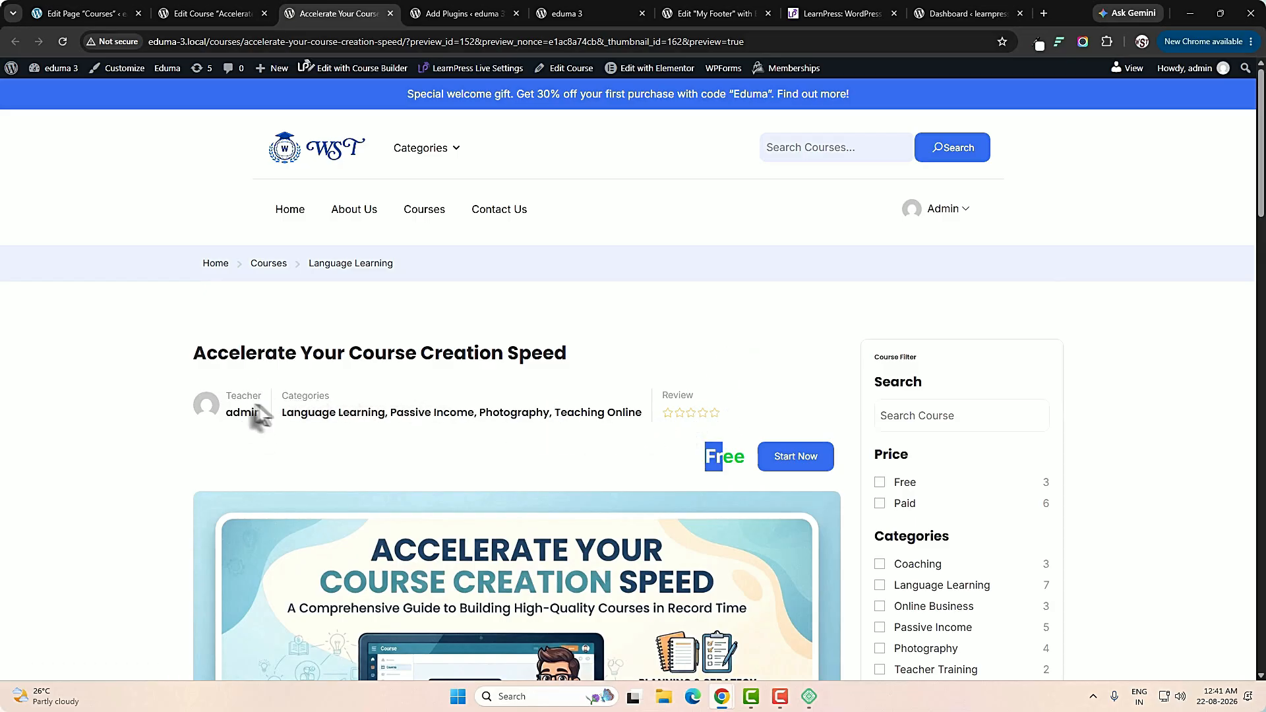
pyautogui.scroll(-3, 447, 467)
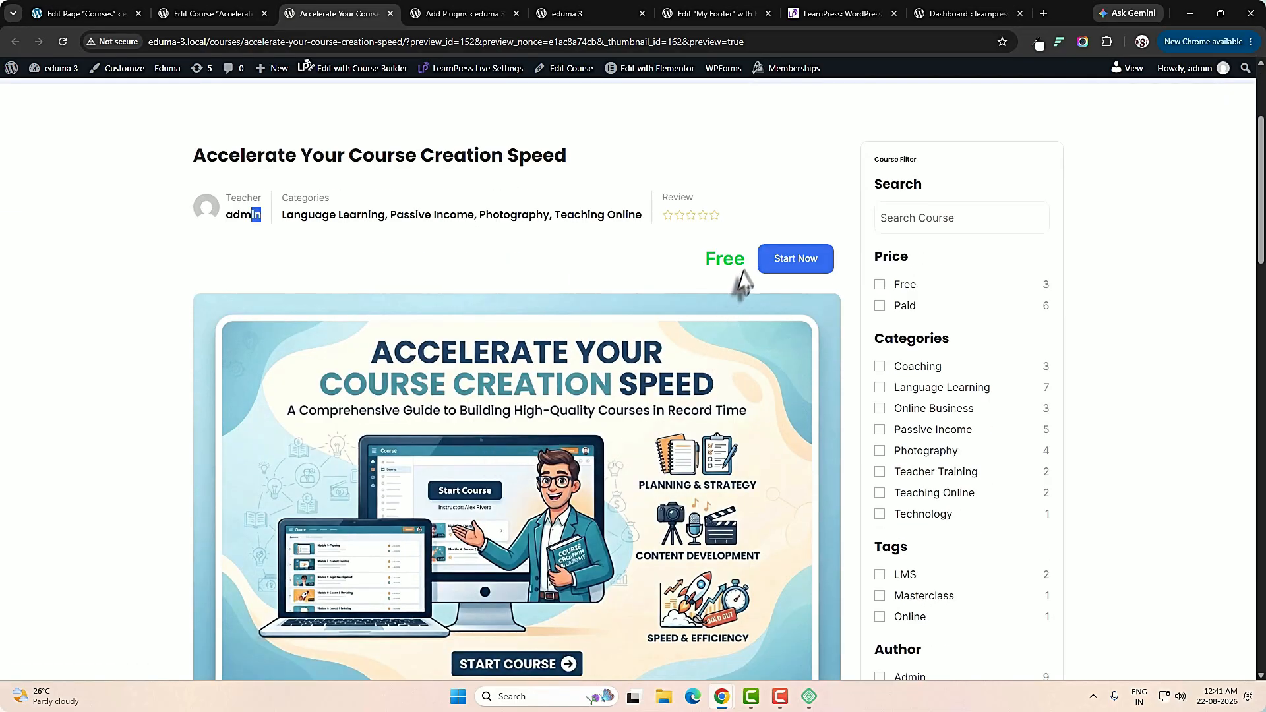
pyautogui.moveTo(704, 261); pyautogui.dragTo(728, 263)
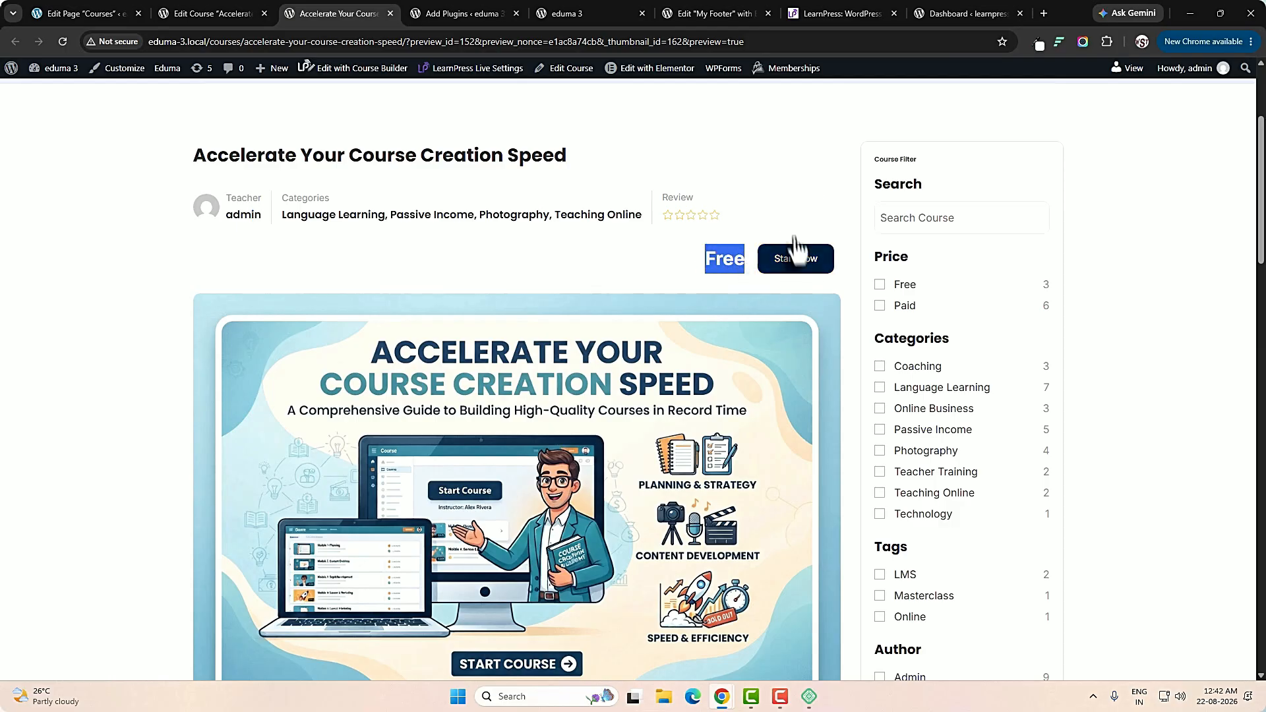
pyautogui.scroll(-3, 794, 375)
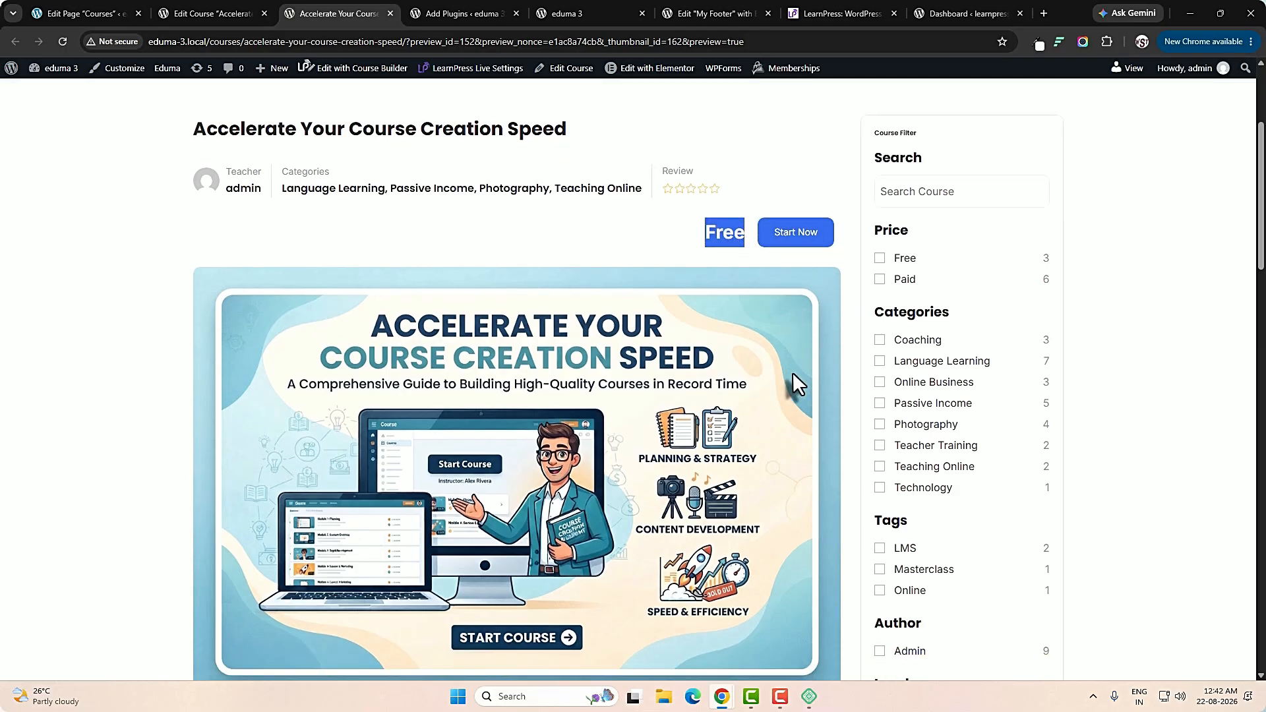
# Examine the course overview, including the course description, certification, learning outcomes and course features.
pyautogui.scroll(-3, 578, 396)
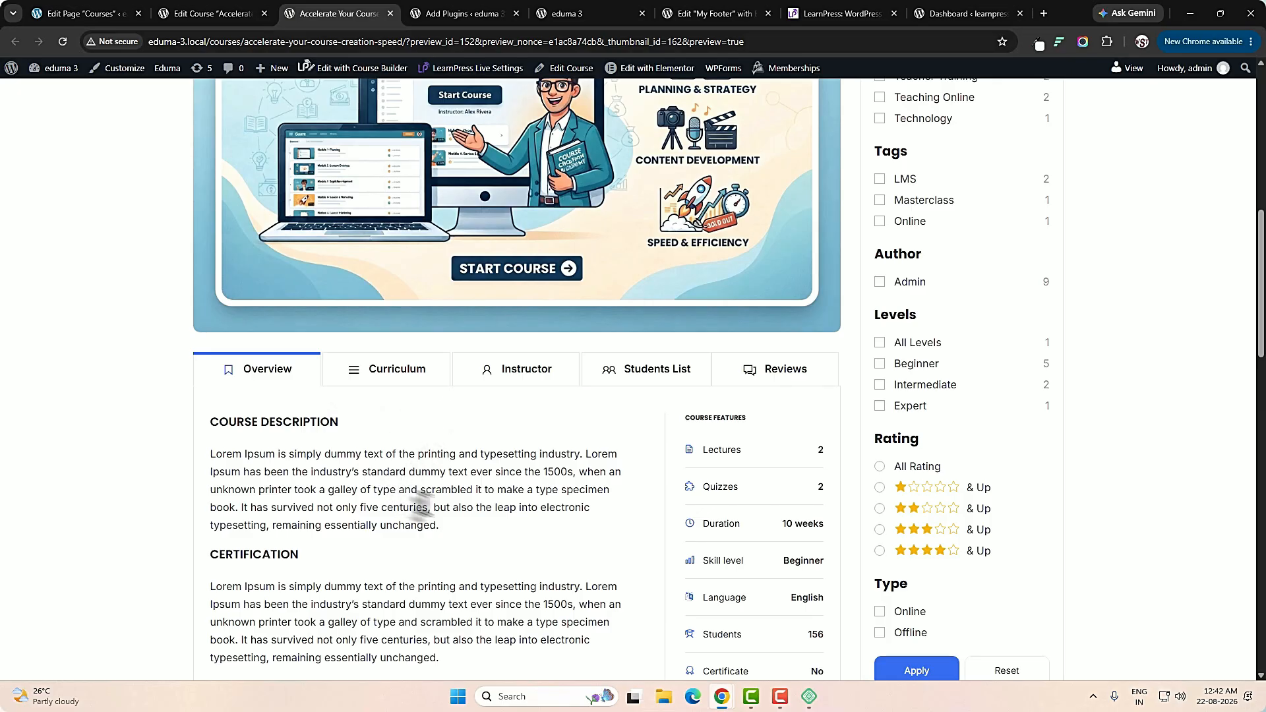
pyautogui.scroll(-2, 287, 379)
pyautogui.scroll(-2, 338, 461)
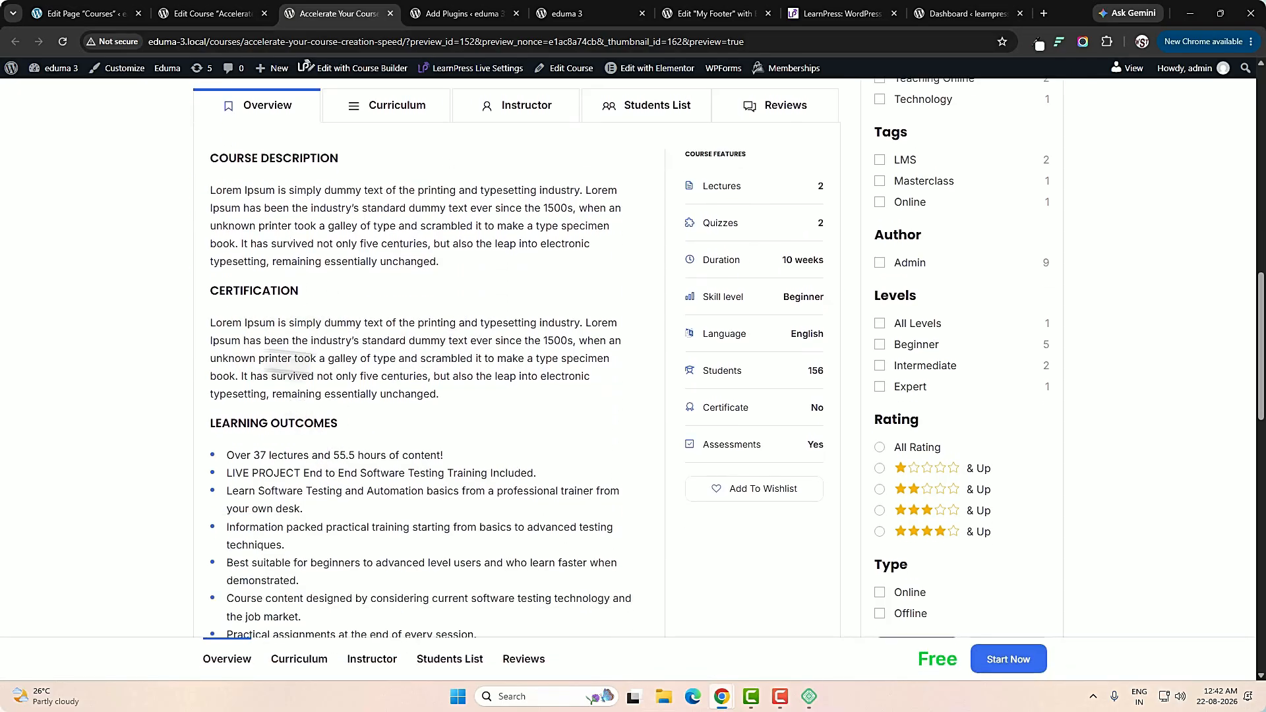
pyautogui.scroll(-1, 488, 470)
pyautogui.moveTo(230, 357); pyautogui.dragTo(380, 366)
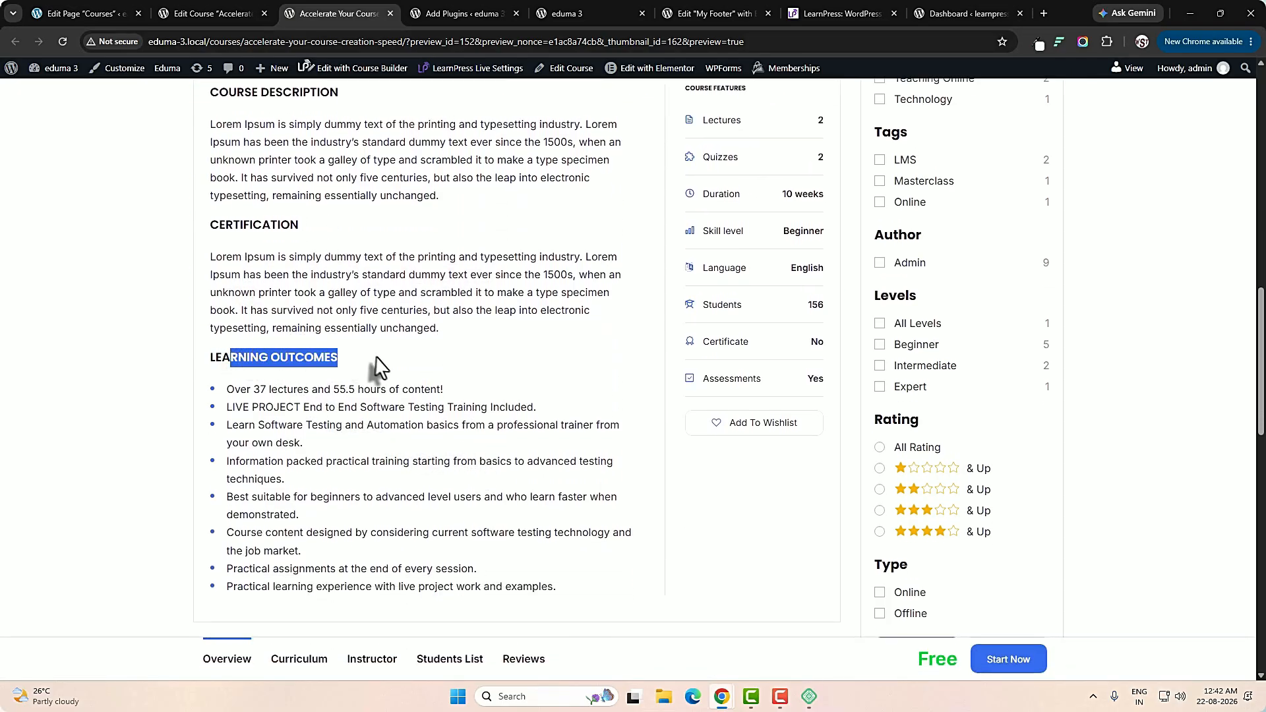
pyautogui.moveTo(261, 389); pyautogui.dragTo(424, 586)
pyautogui.scroll(-3, 432, 586)
pyautogui.scroll(9, 434, 577)
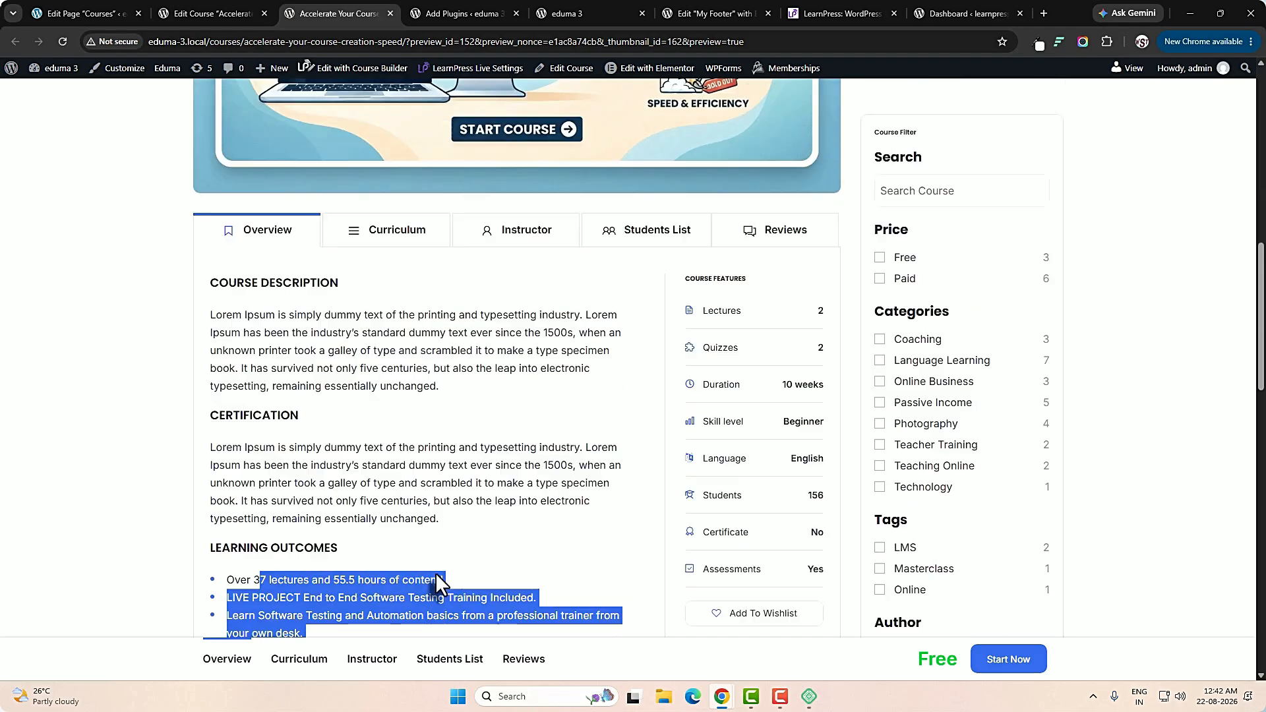
# Look through the previewed course's Curriculum, Instructor, Students List and Reviews sections, ending back on the curriculum.
pyautogui.click(404, 449)
pyautogui.scroll(-3, 455, 517)
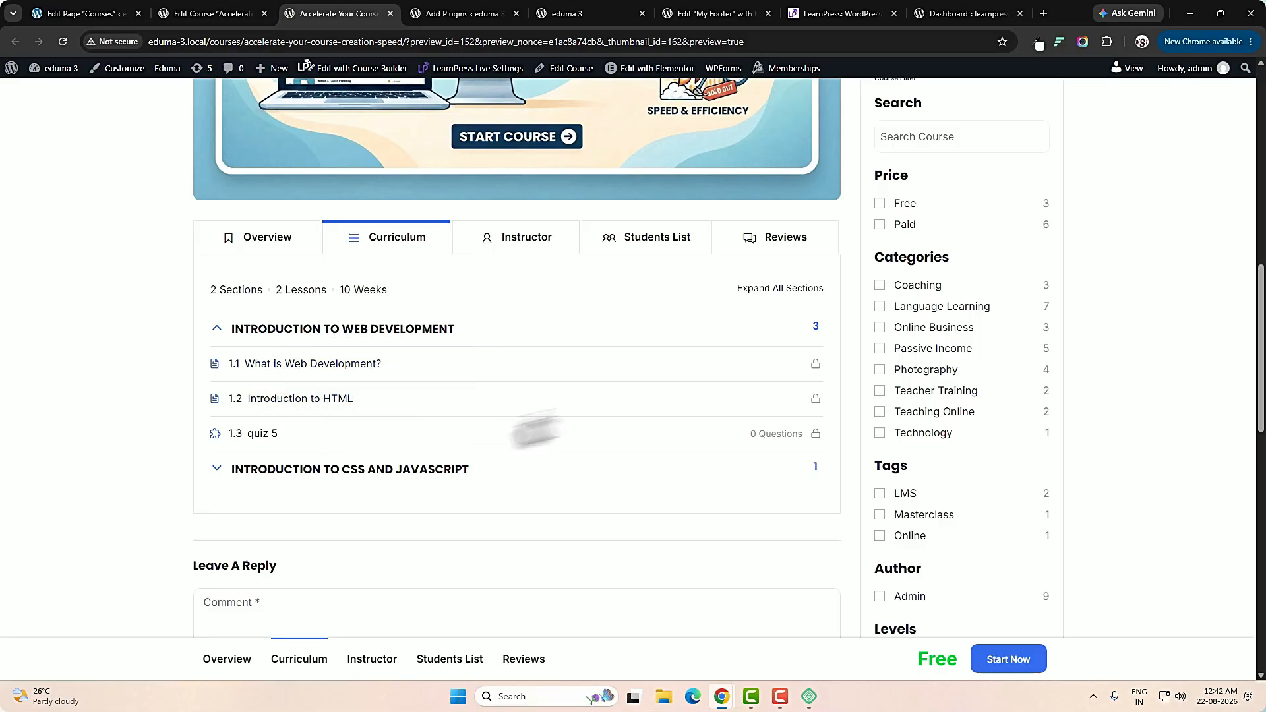
pyautogui.click(532, 262)
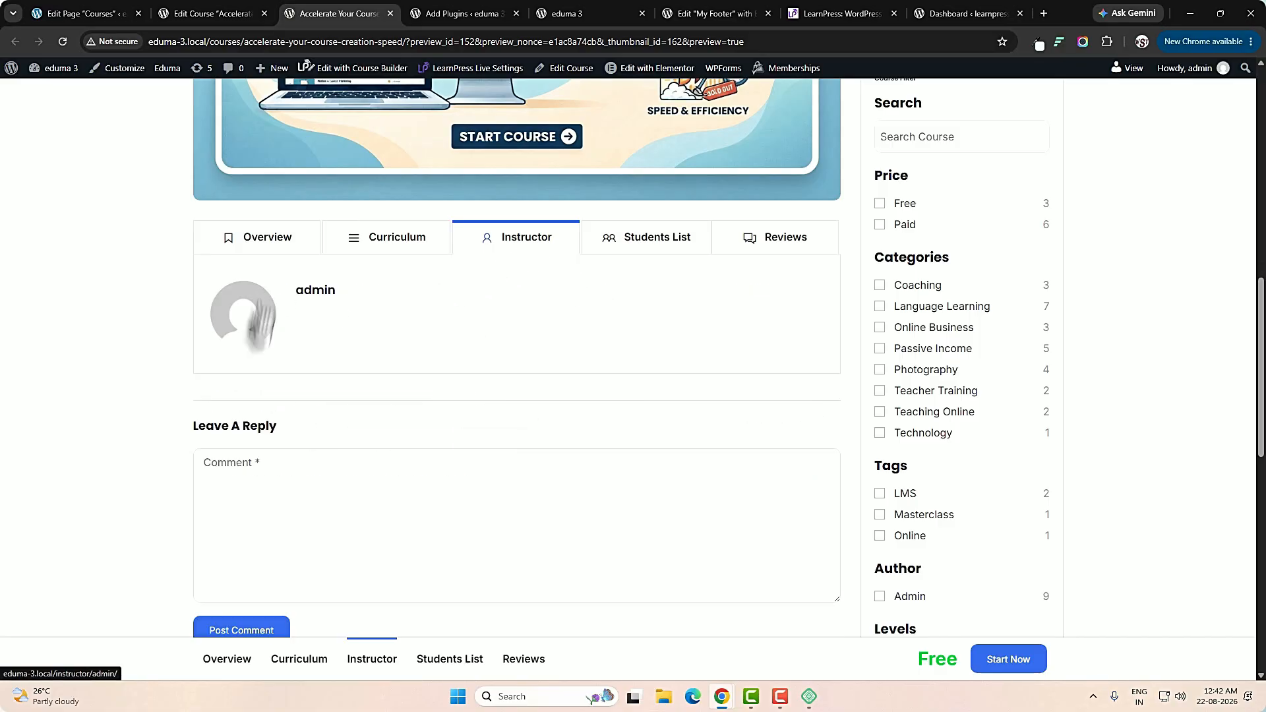
pyautogui.click(647, 262)
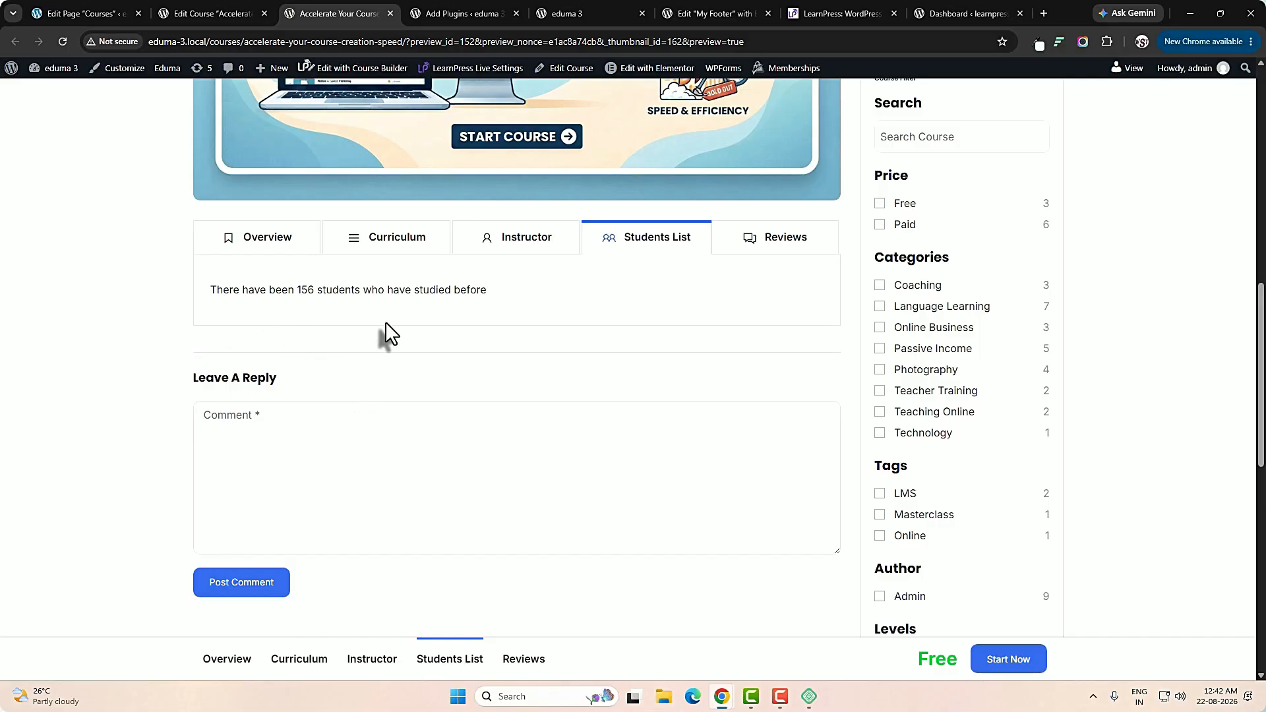
pyautogui.click(788, 251)
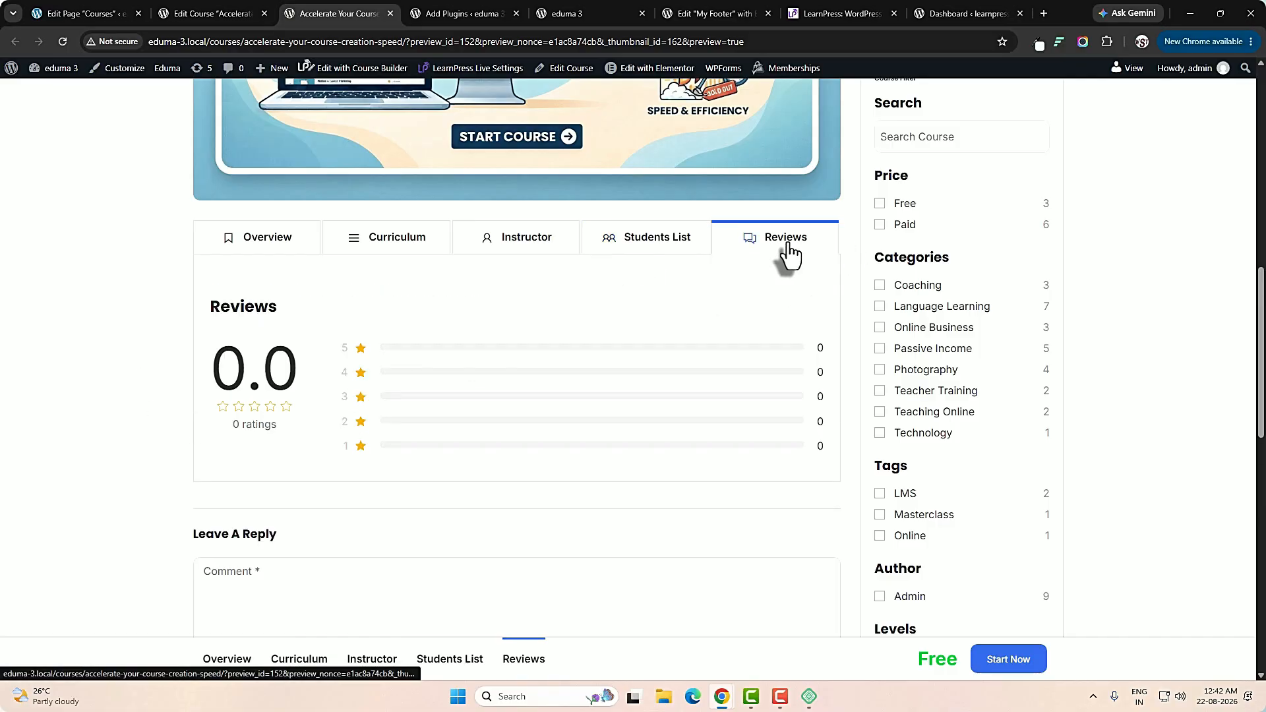
pyautogui.click(403, 245)
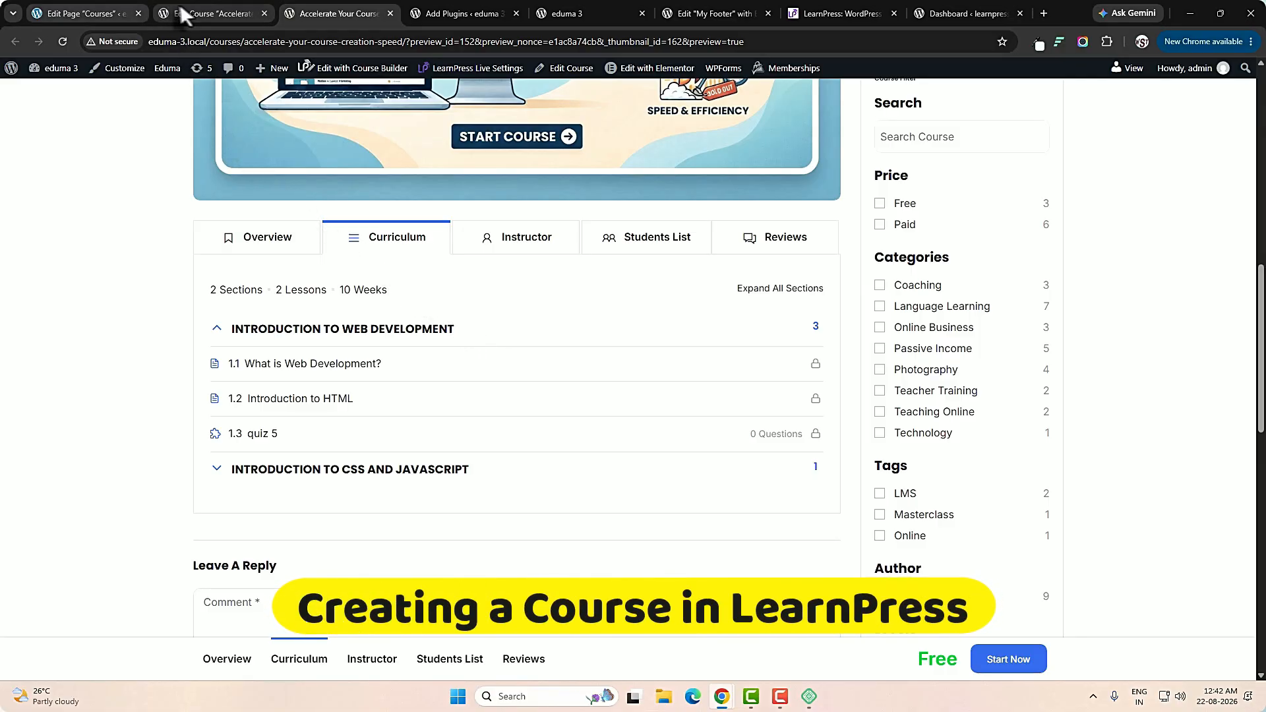
# Return to the course administration and start a new course from the LearnPress course list.
pyautogui.click(198, 13)
pyautogui.scroll(2, 395, 290)
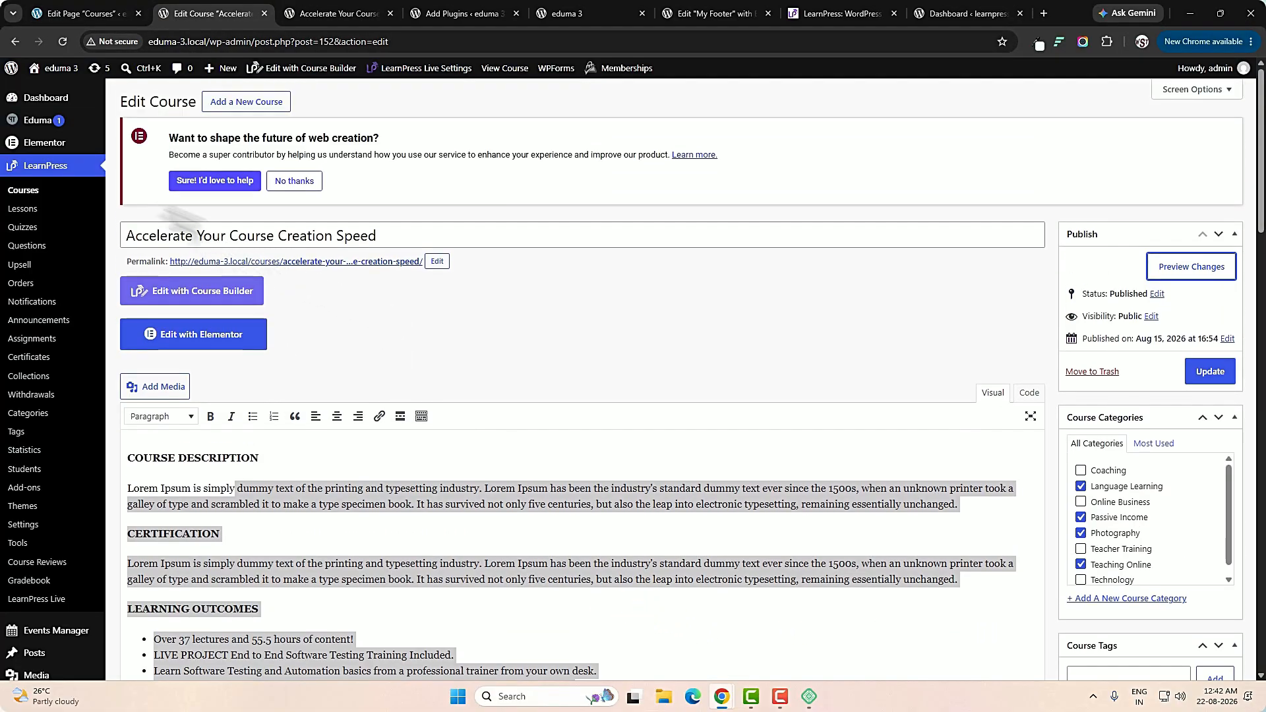
pyautogui.click(28, 196)
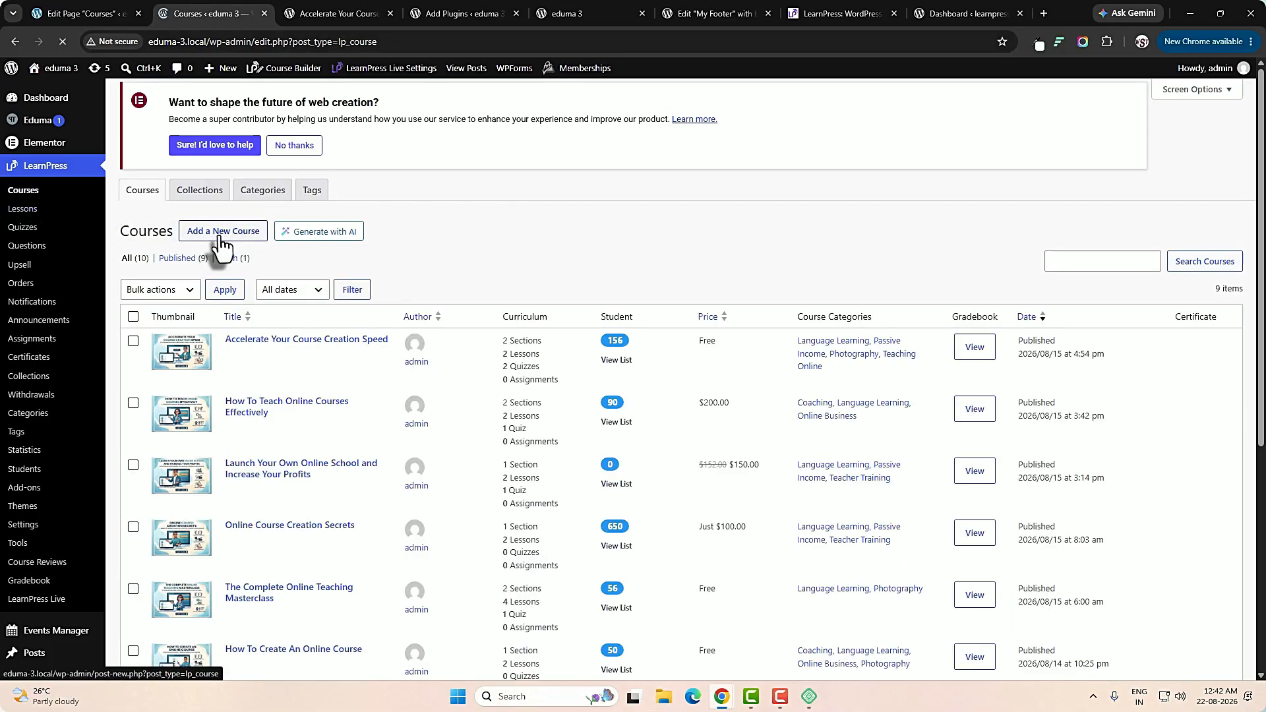
pyautogui.click(221, 232)
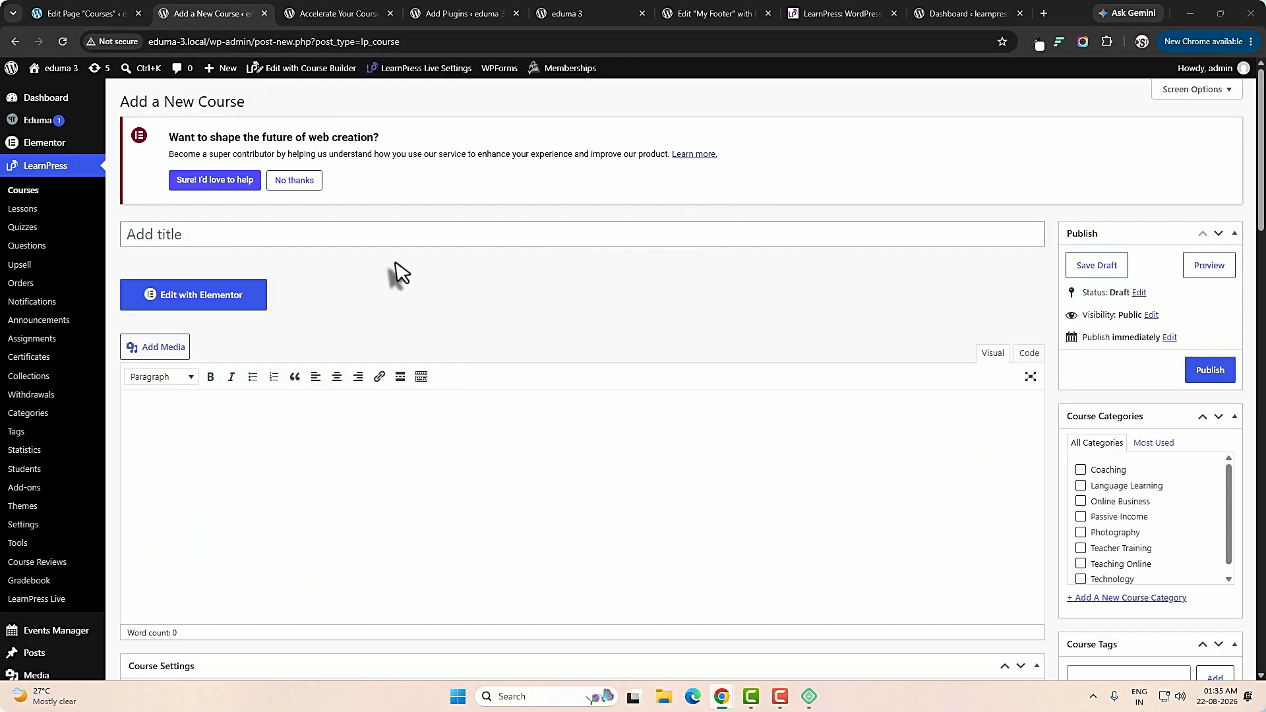
# Title the new course "What is Lorem Ipsum?" and paste three Lorem Ipsum paragraphs as its description.
pyautogui.click(410, 236)
pyautogui.write('What is Lorem Ipsum?')
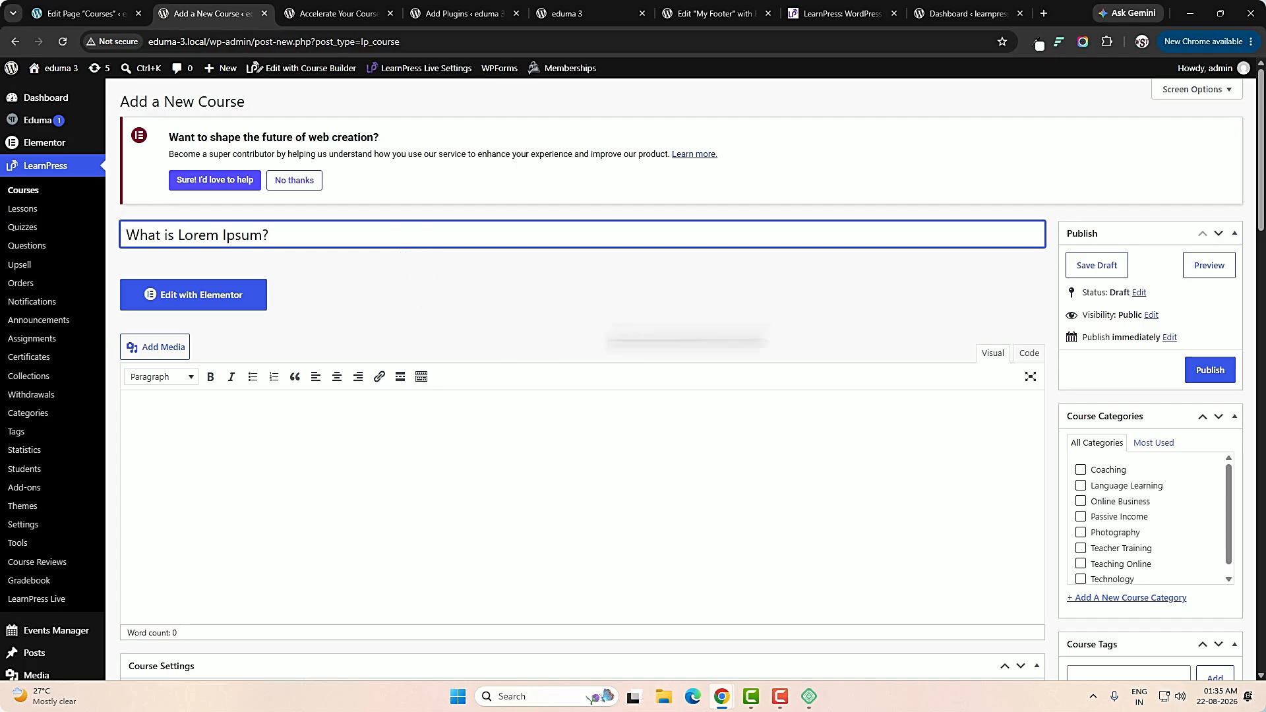
pyautogui.click(370, 489)
pyautogui.write("Lorem Ipsum is simply dummy text of the printing and typesetting industry. Lorem Ipsum has been the industry's standard dummy text ever since 1966, when designers at Letraset and James Mosley, the librarian at St Bride Printing Library in London, took a 1914 Cicero translation and scrambled it to make dummy text for Letraset's Body Type sheets. It has survived not only many decades, but also the leap into electronic typesetting, remaining essentially unchanged. It was popularised thanks to these sheets and more recently with desktop publishing software like Aldus PageMaker and Microsoft Word including versions of Lorem Ipsum. Lorem Ipsum is simply dummy text of the printing and typesetting industry. Lorem Ipsum has been the industry's standard dummy text ever since 1966, when designers at Letraset and James Mosley, the librarian at St Bride Printing Library in London, took a 1914 Cicero translation and scrambled it to make dummy text for Letraset's Body Type sheets. It has survived not only many decades, but also the leap into electronic typesetting, remaining essentially unchanged. It was popularised thanks to these sheets and more recently with desktop publishing software like Aldus PageMaker and Microsoft Word including versions of Lorem Ipsum. Lorem Ipsum is simply dummy text of the printing and typesetting industry. Lorem Ipsum has been the industry's standard dummy text ever since 1966, when designers at Letraset and James Mosley, the librarian at St Bride Printing Library in London, took a 1914 Cicero translation and scrambled it to make dummy text for Letraset's Body Type sheets. It has survived not only many decades, but also the leap into electronic typesetting, remaining essentially unchanged. It was popularised thanks to these sheets and more recently with desktop publishing software like Aldus PageMaker and Microsoft Word including versions of Lorem Ipsum.")
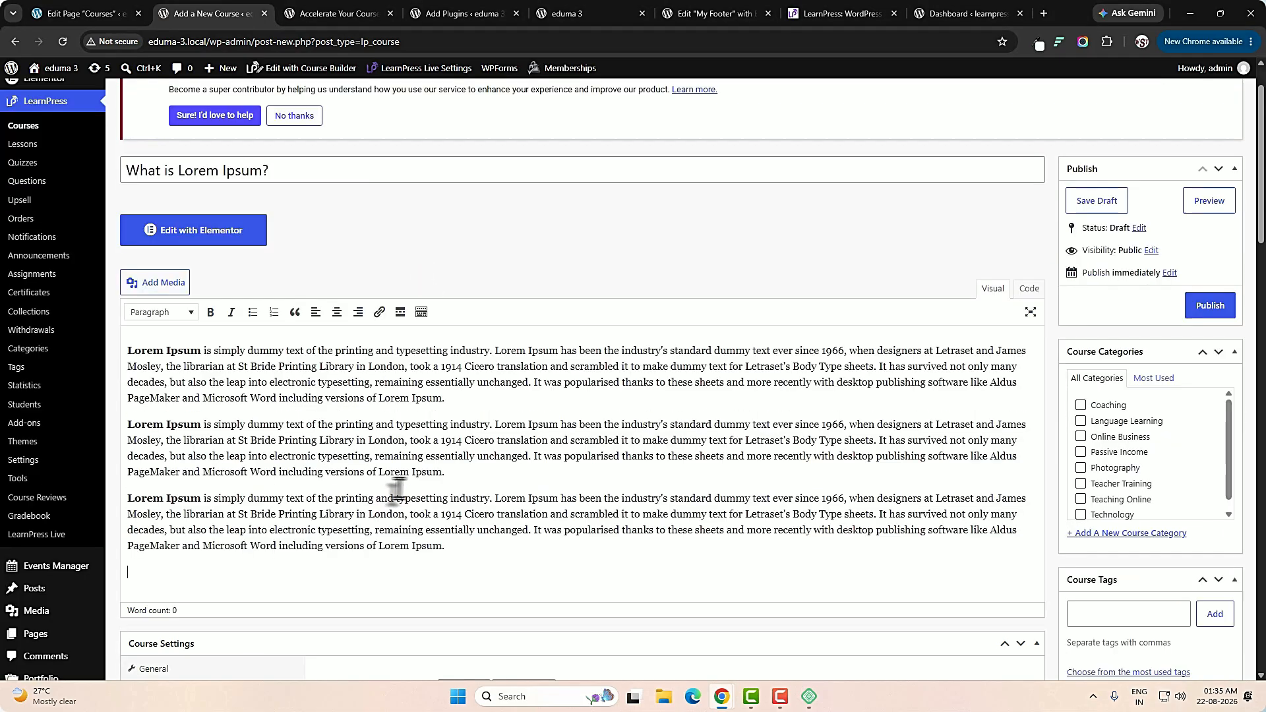
# Assign the course to the Language Learning category and show the fields for adding a new course category.
pyautogui.scroll(-2, 538, 499)
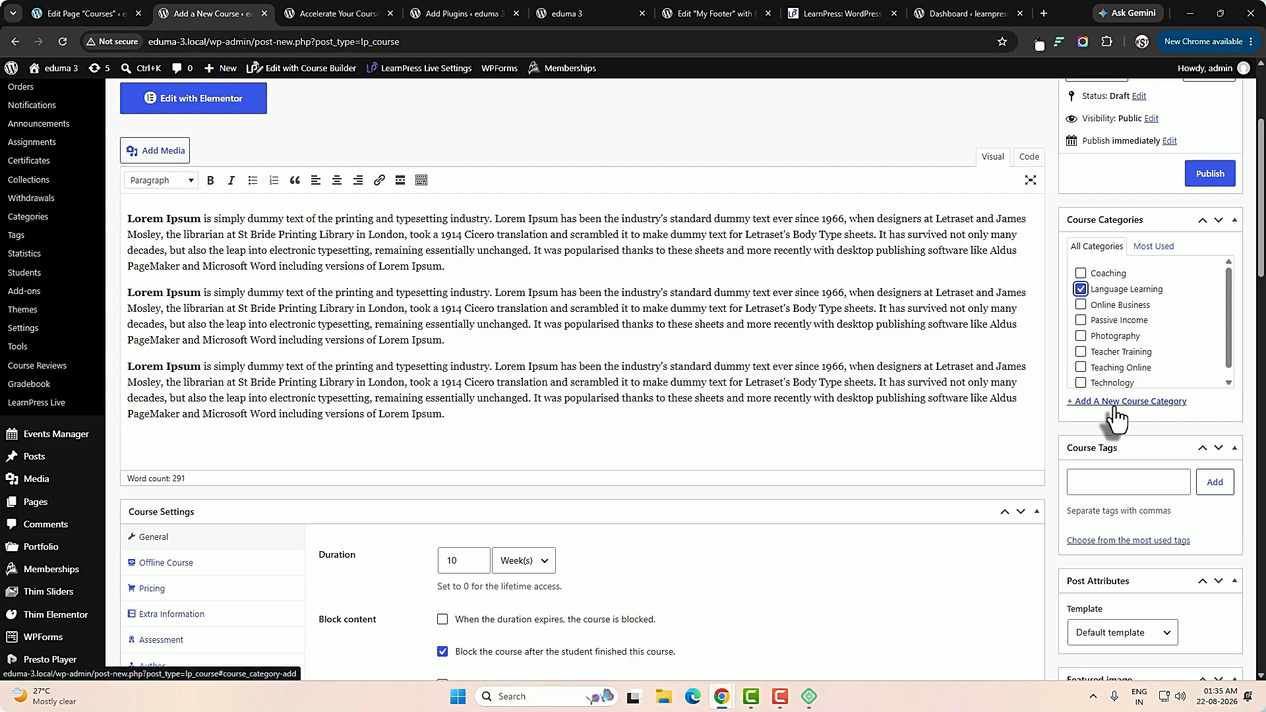
pyautogui.click(1154, 402)
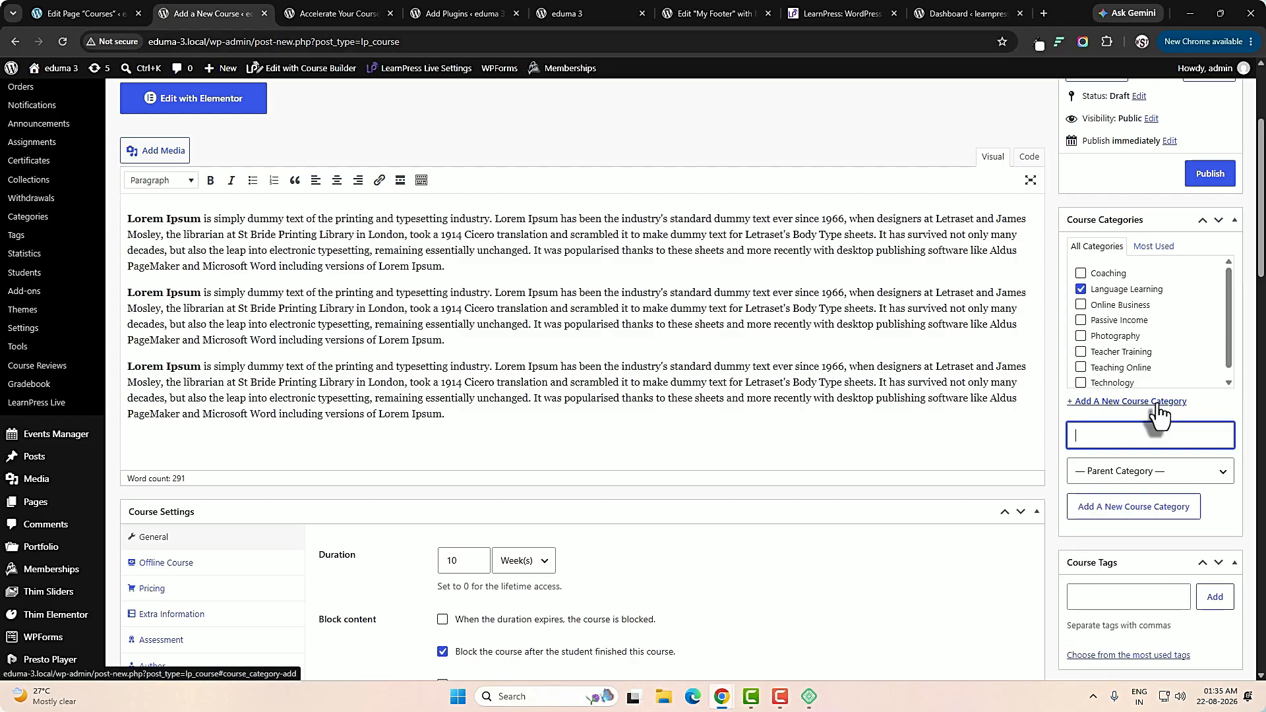
pyautogui.scroll(-2, 1153, 435)
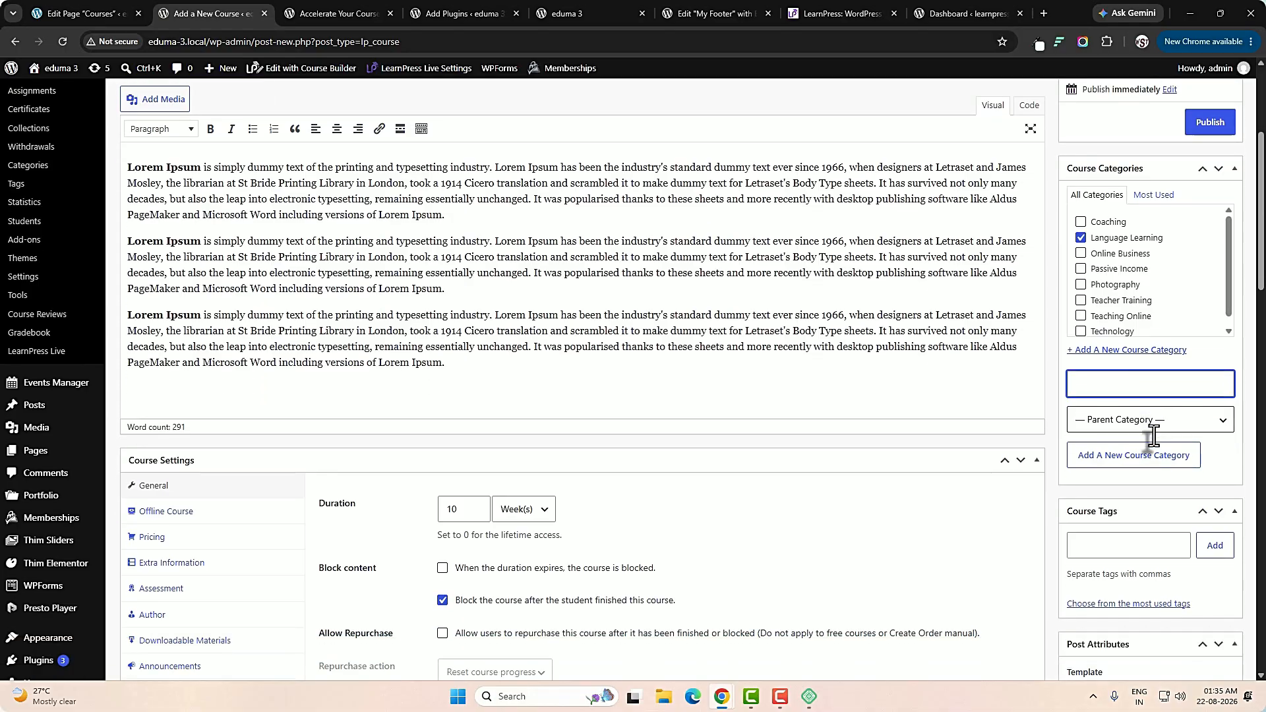
pyautogui.click(1109, 461)
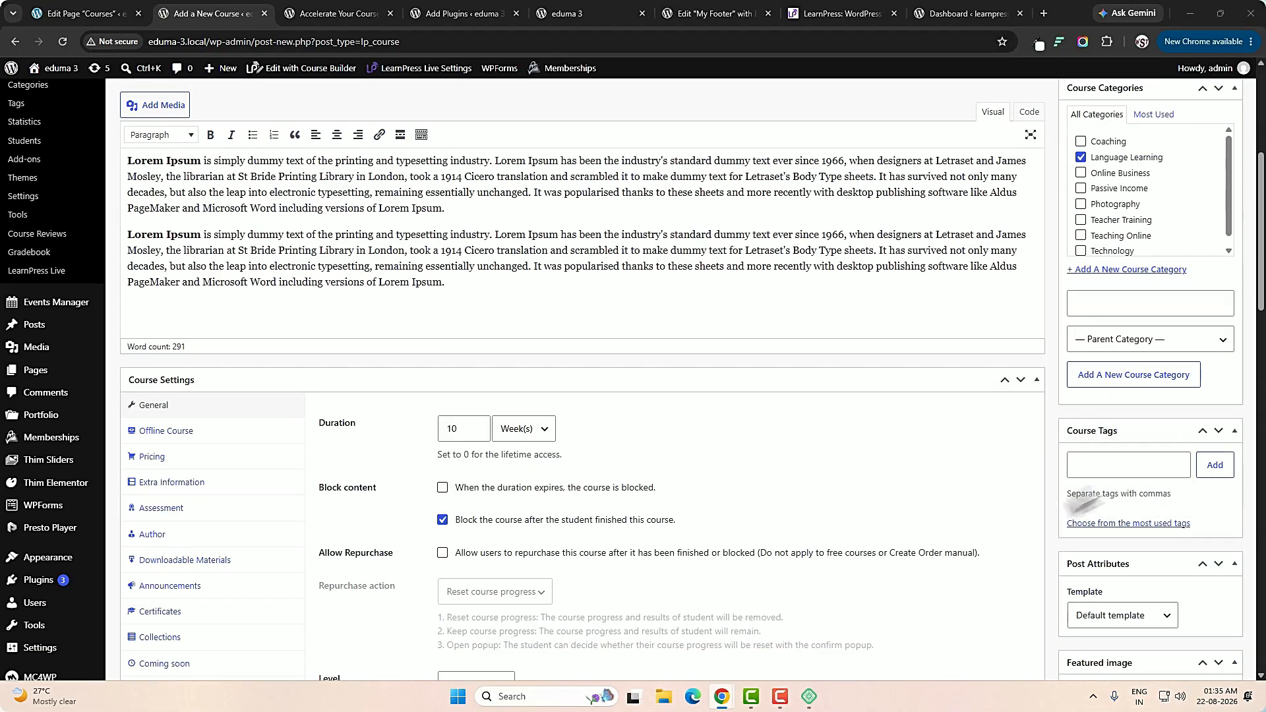
# Add the course tag Ipsum and set the Online Course Creation Secrets picture from the media library as featured image.
pyautogui.click(1107, 472)
pyautogui.click(1213, 467)
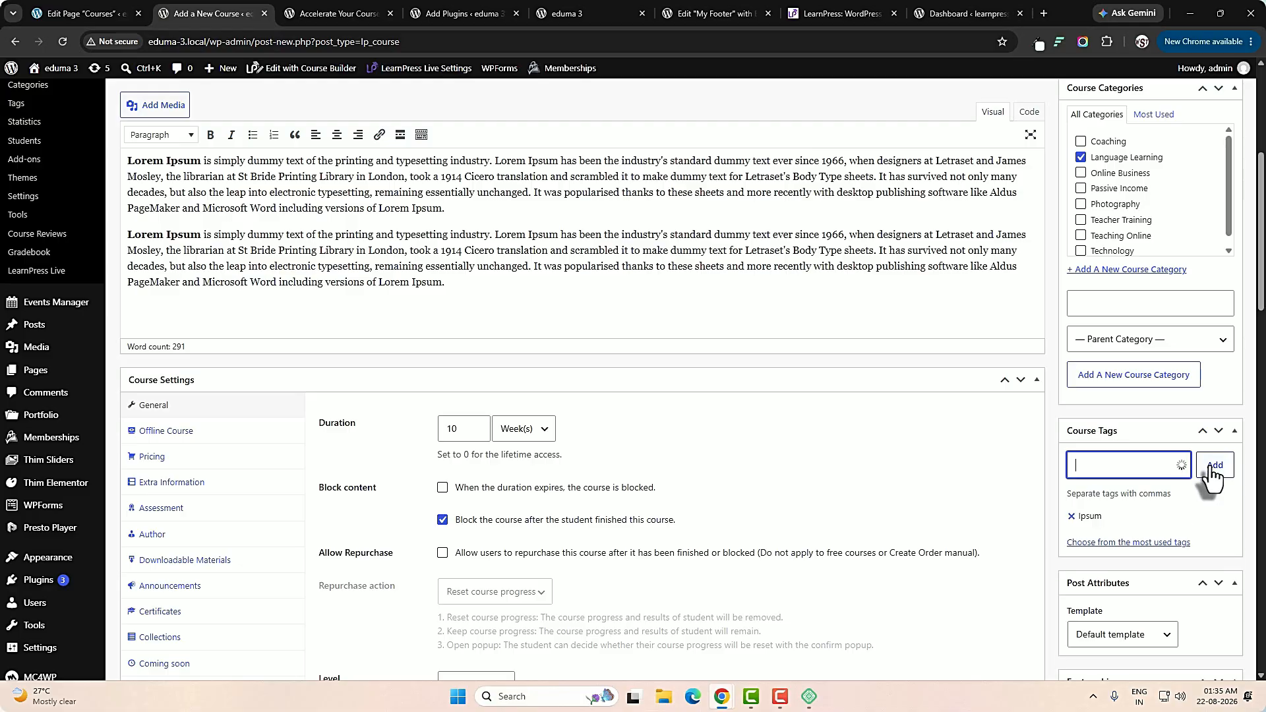
pyautogui.scroll(-4, 1211, 466)
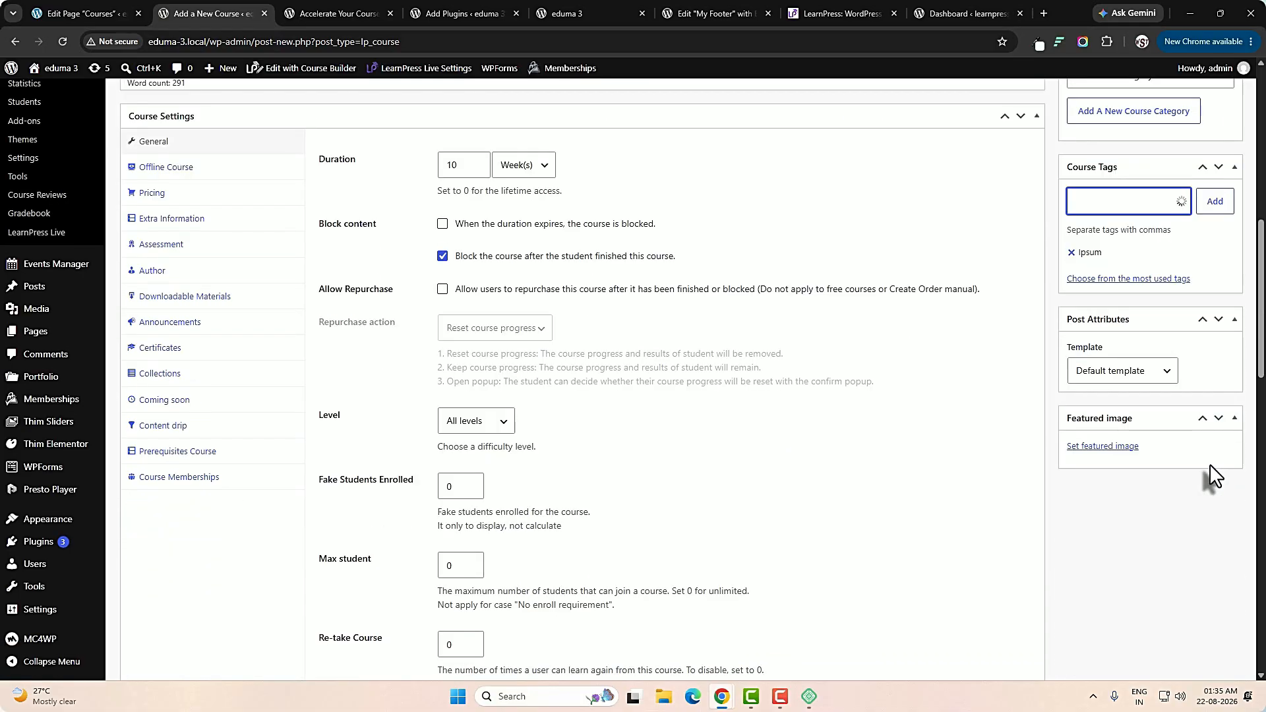
pyautogui.click(1108, 447)
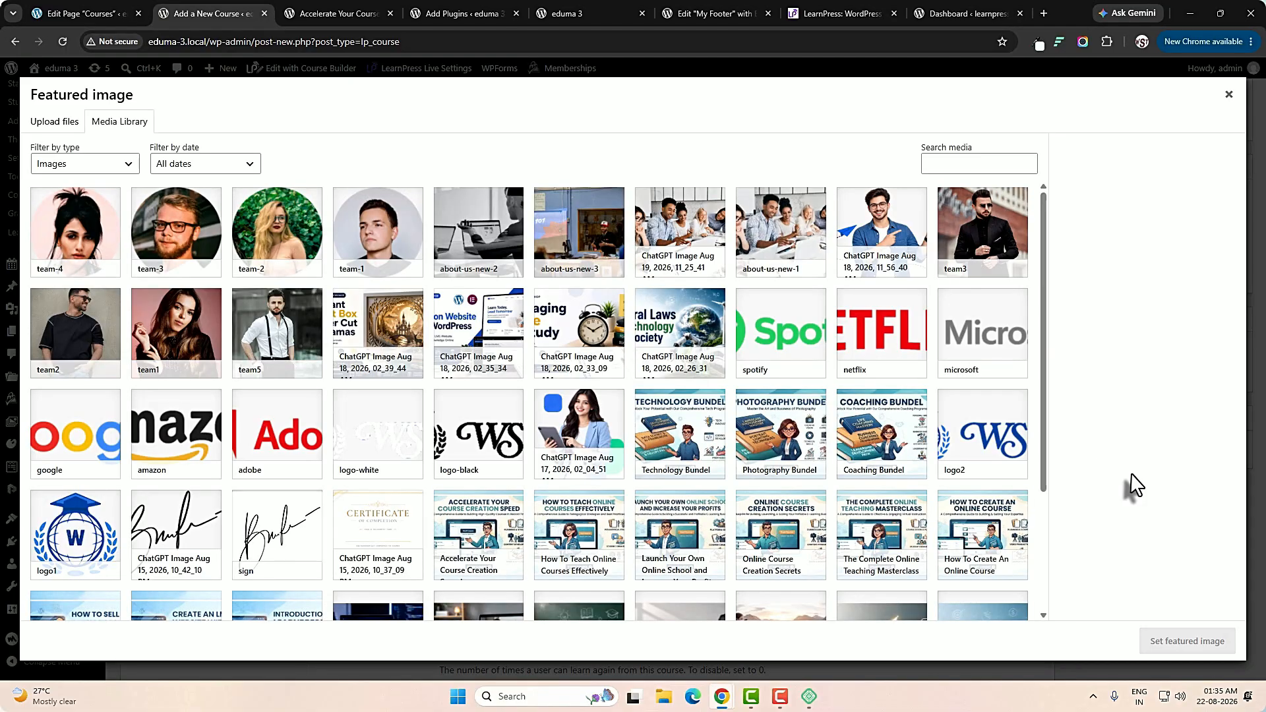
pyautogui.click(796, 524)
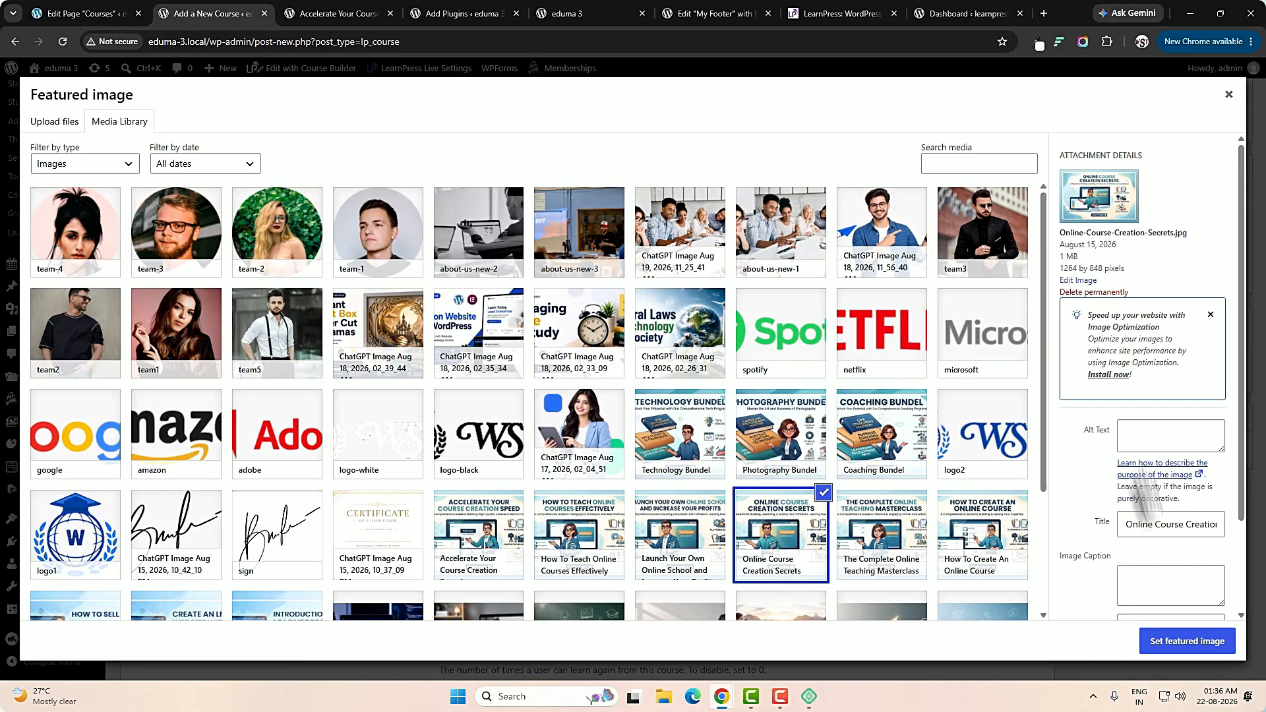
pyautogui.click(1199, 648)
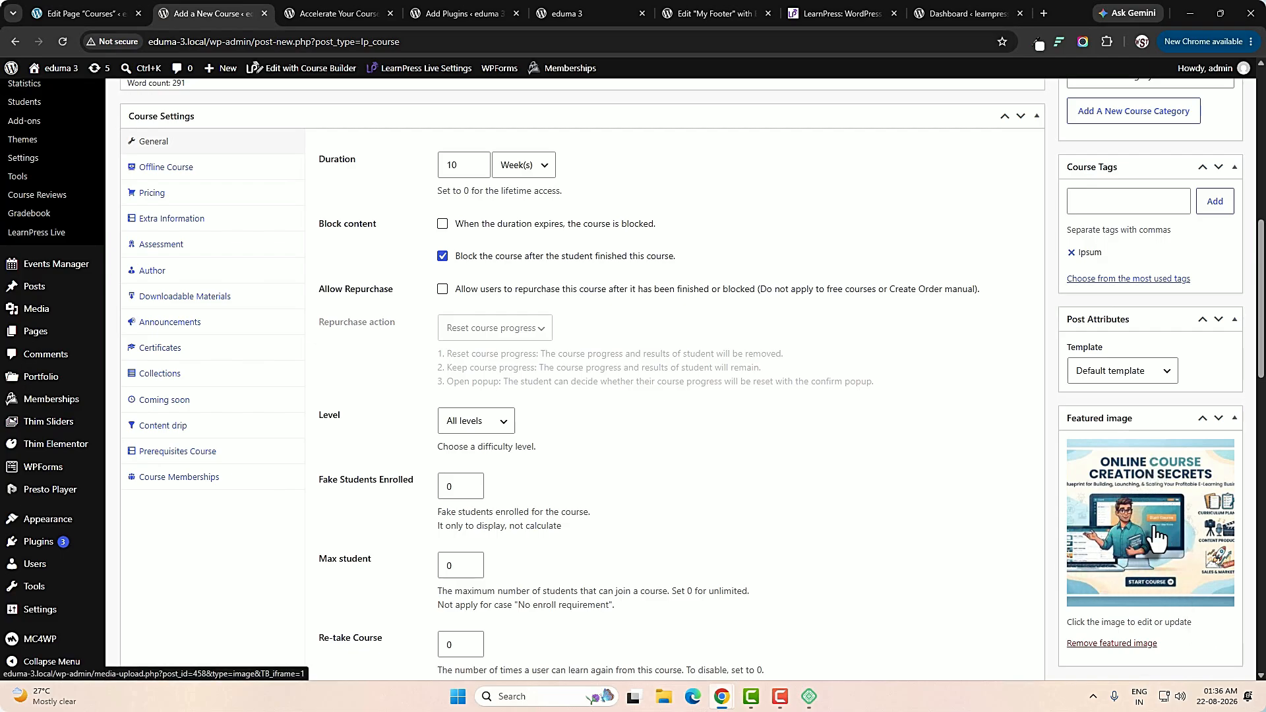
# Set the course duration to 20 weeks in the general course settings and show the available duration units.
pyautogui.scroll(1, 527, 333)
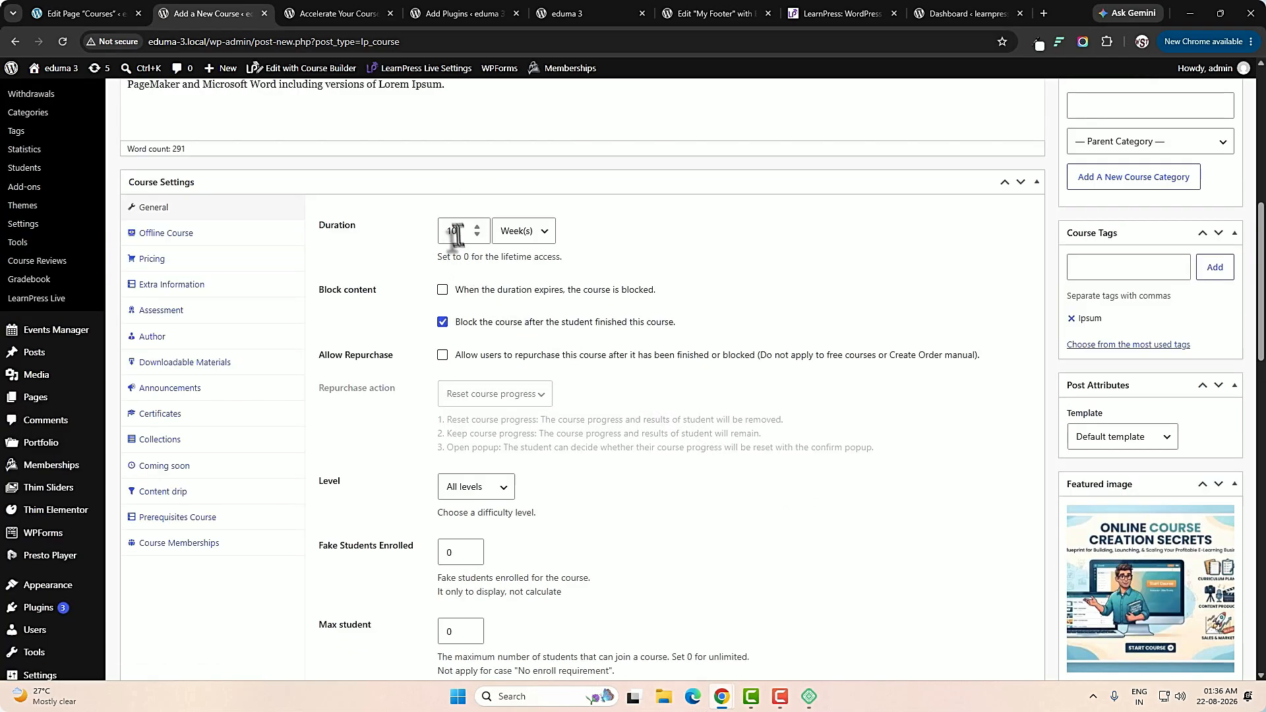
pyautogui.moveTo(454, 234); pyautogui.dragTo(435, 236)
pyautogui.click(534, 232)
pyautogui.click(453, 235)
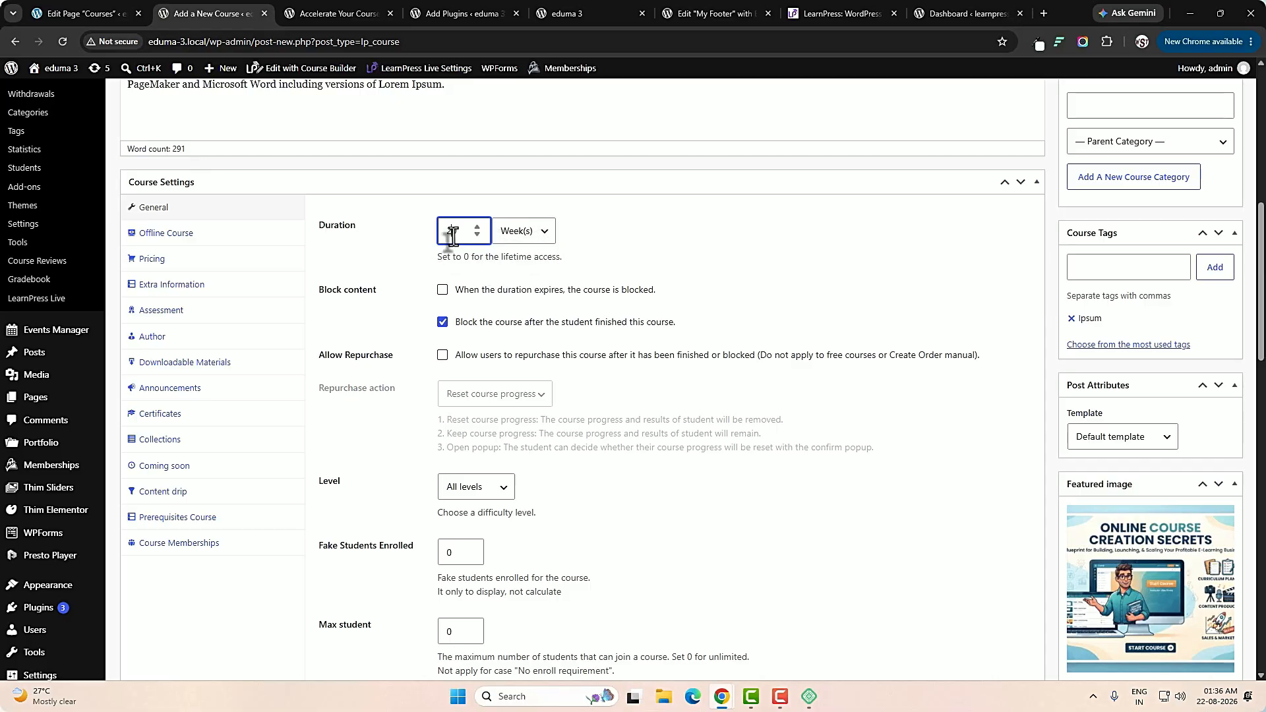
pyautogui.click(521, 232)
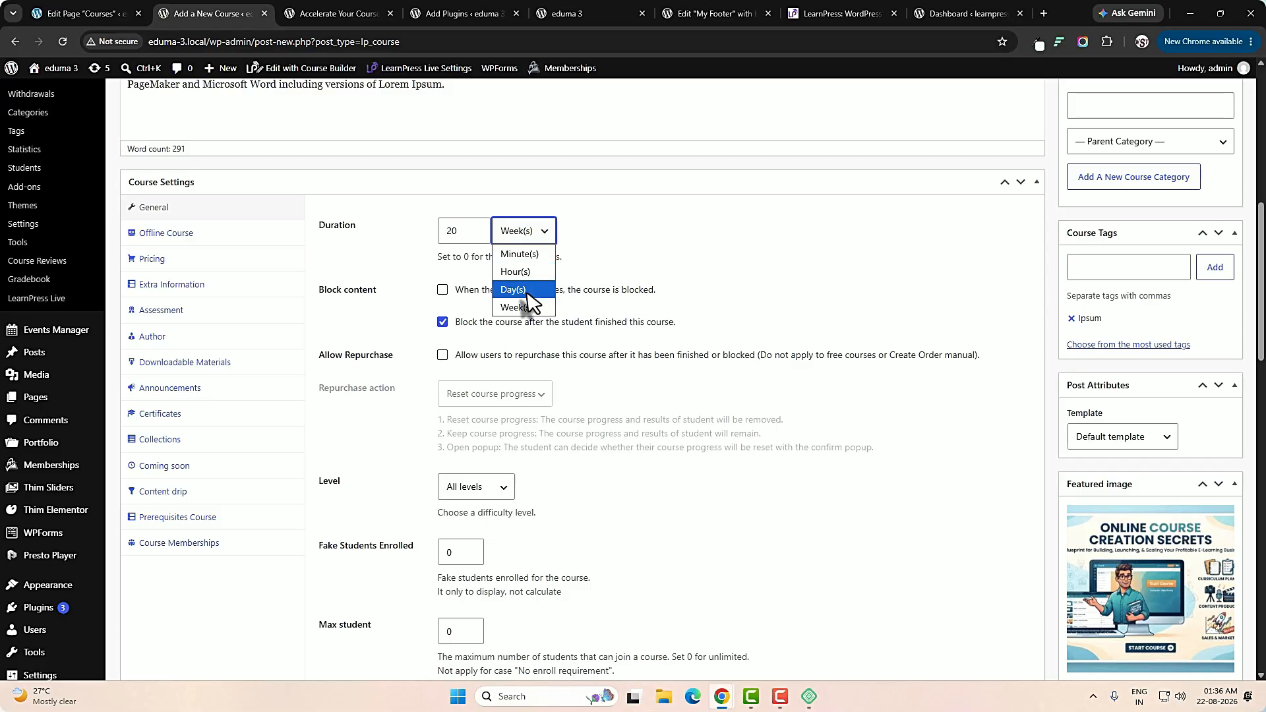
# Review the difficulty level choices, fake students enrolled, maximum students, re-take and remaining general course settings.
pyautogui.click(505, 487)
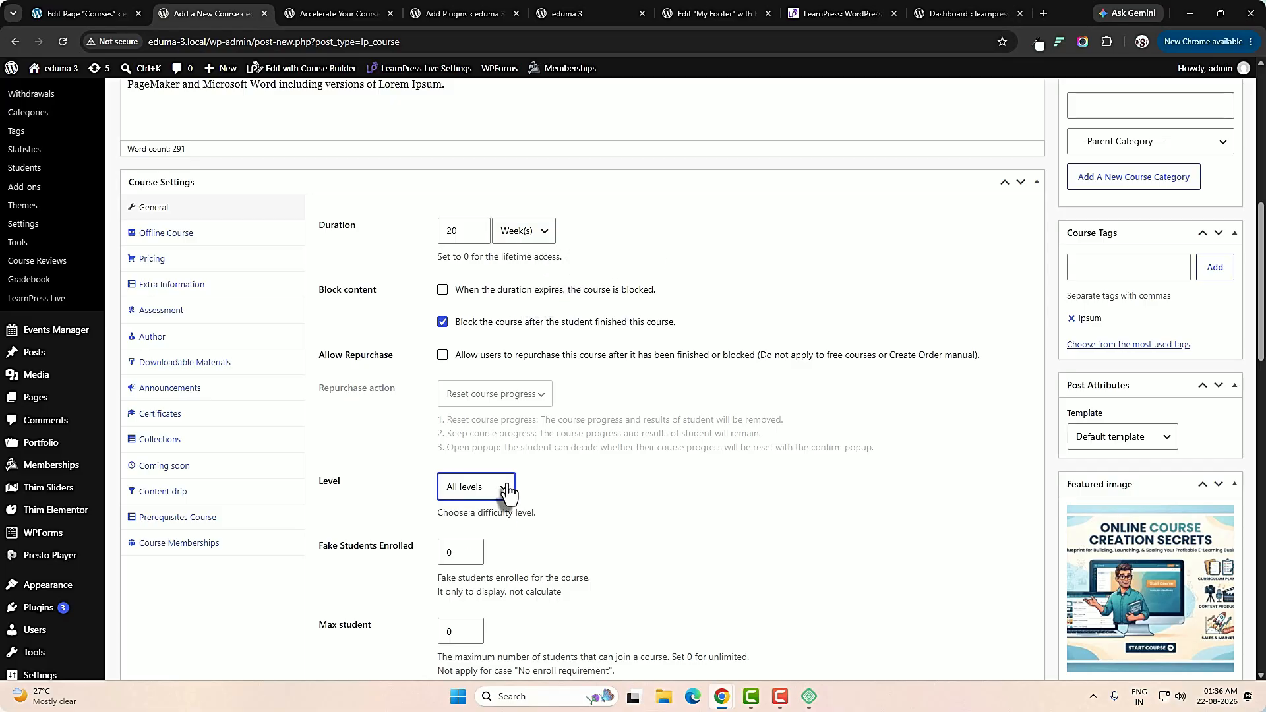
pyautogui.click(480, 493)
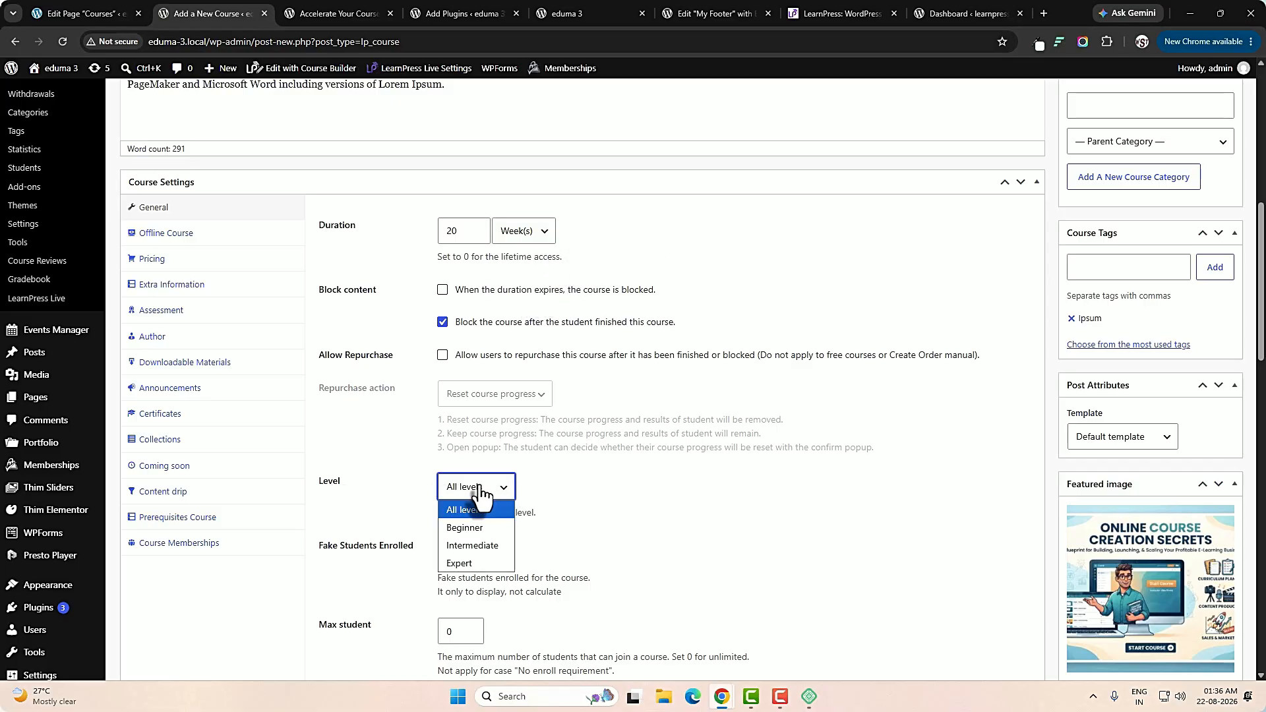
pyautogui.scroll(-2, 482, 494)
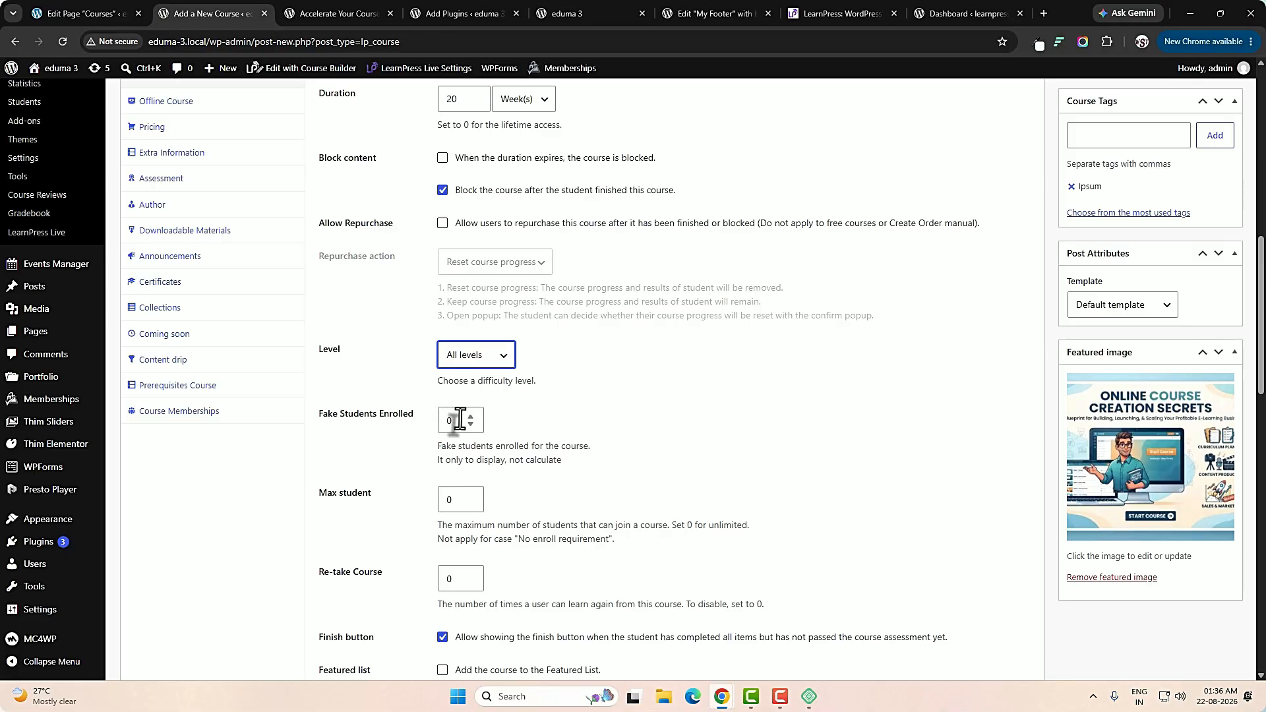
pyautogui.doubleClick(458, 422)
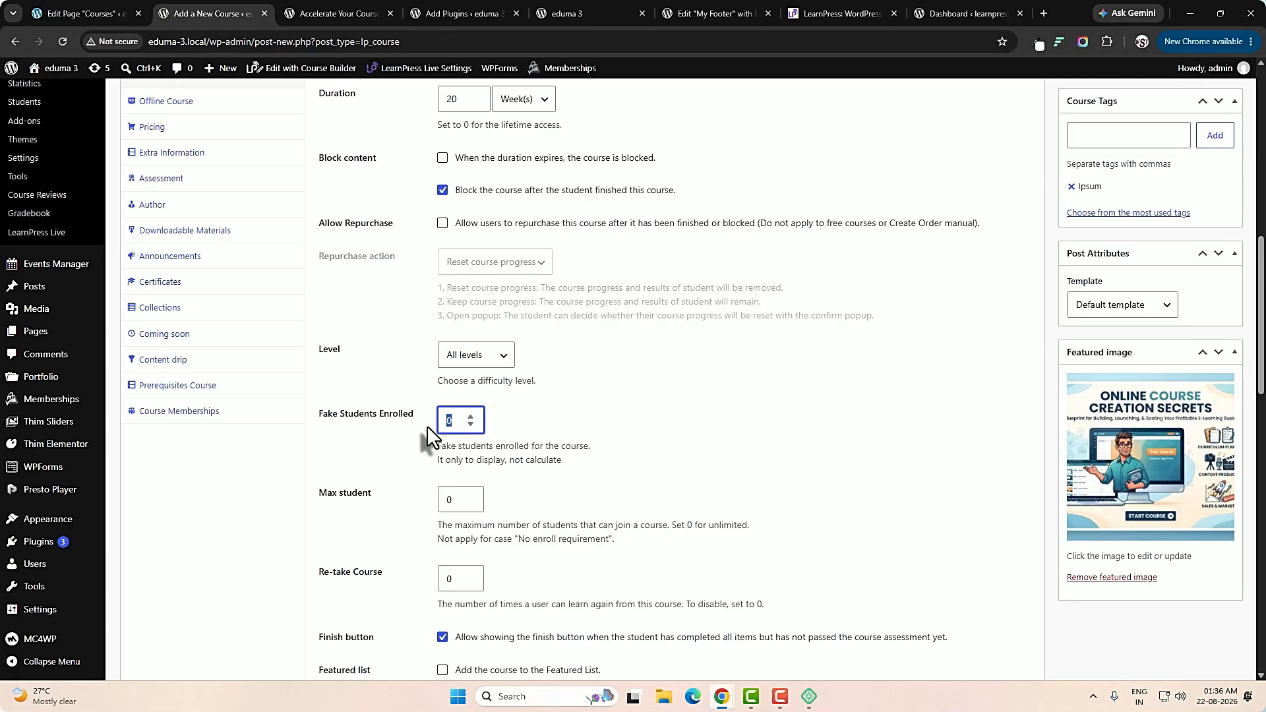
pyautogui.scroll(-2, 427, 435)
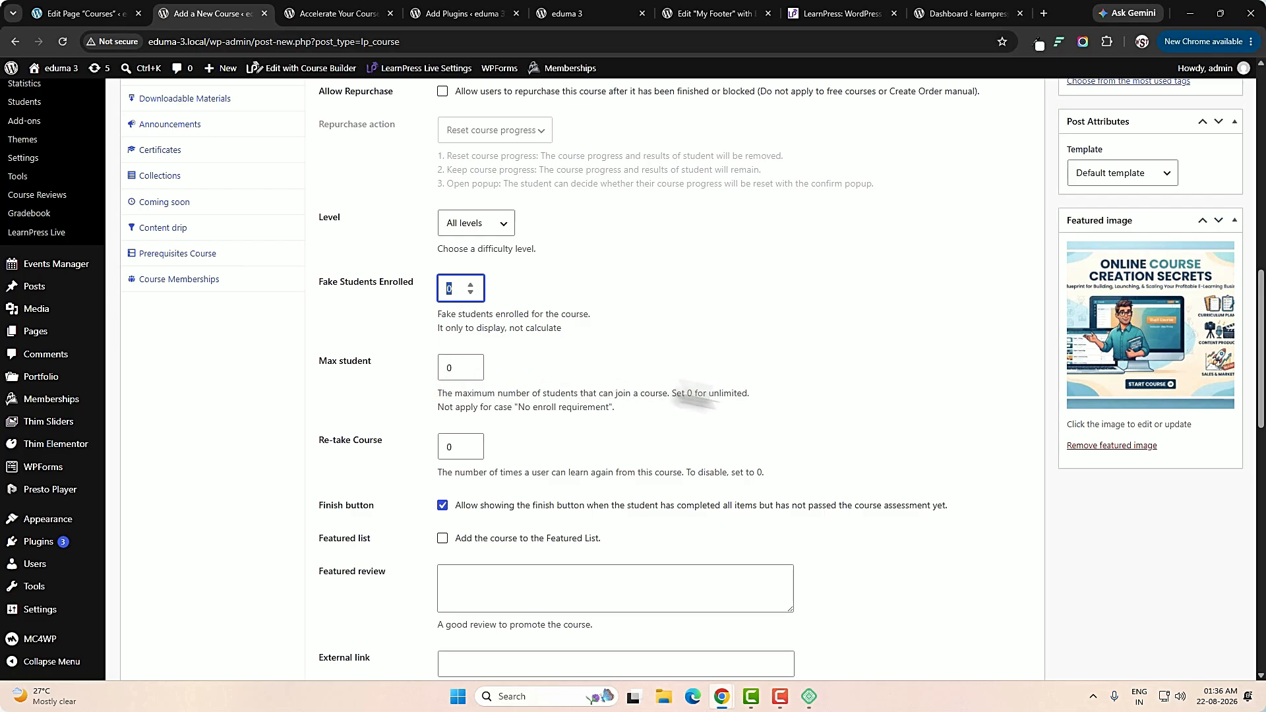
pyautogui.scroll(-2, 714, 398)
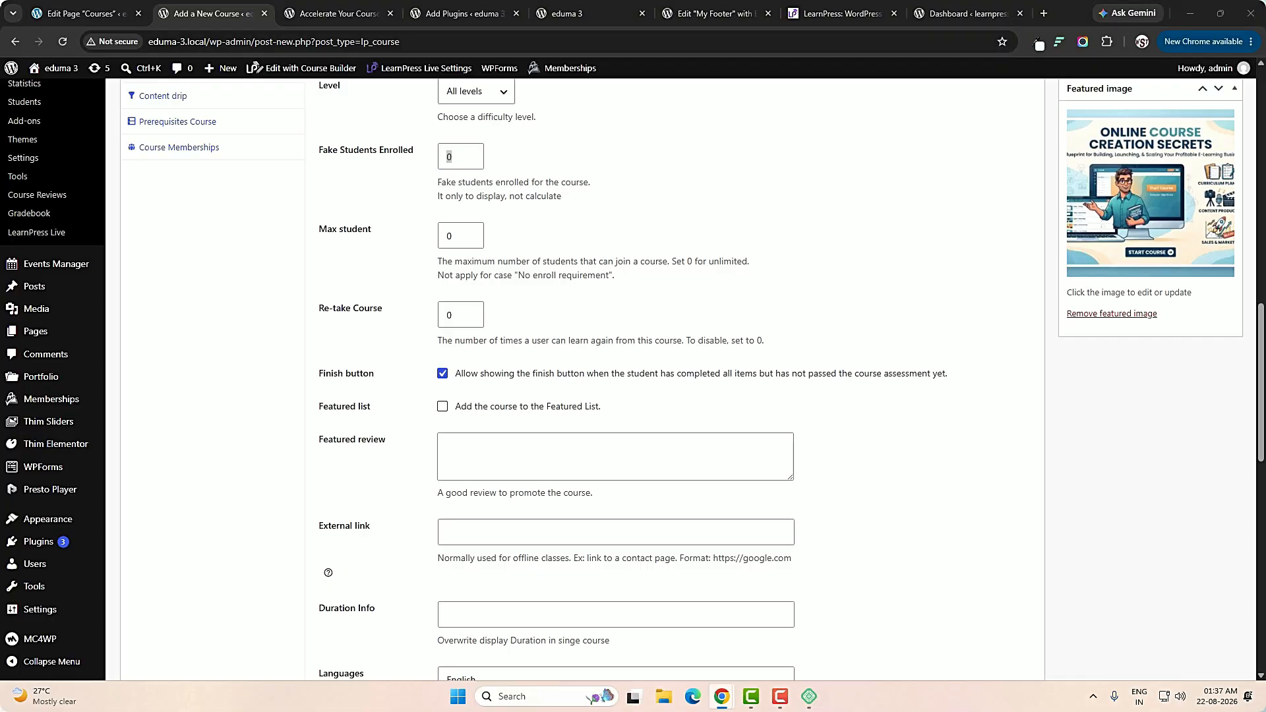
# Fill the featured review with the copied Lorem Ipsum text and set the duration info to 30 hours.
pyautogui.click(506, 440)
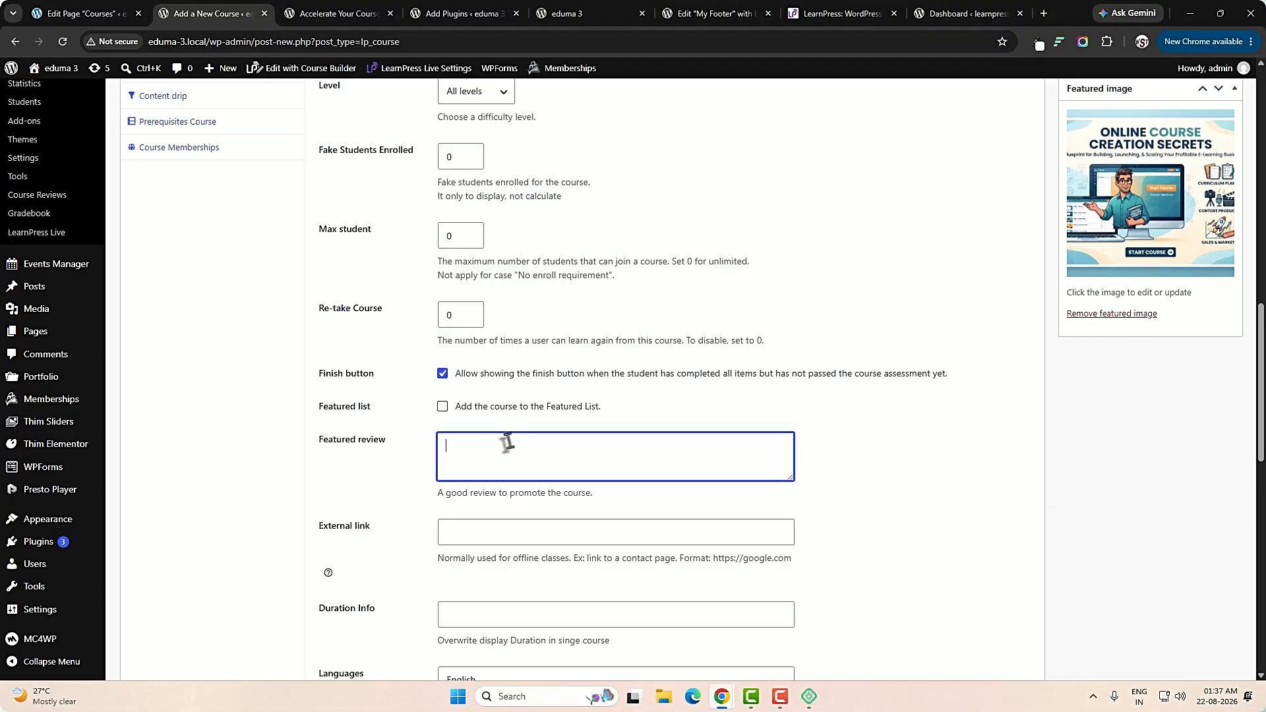
pyautogui.hotkey('ctrl', 'v')
pyautogui.scroll(-3, 501, 438)
pyautogui.click(468, 420)
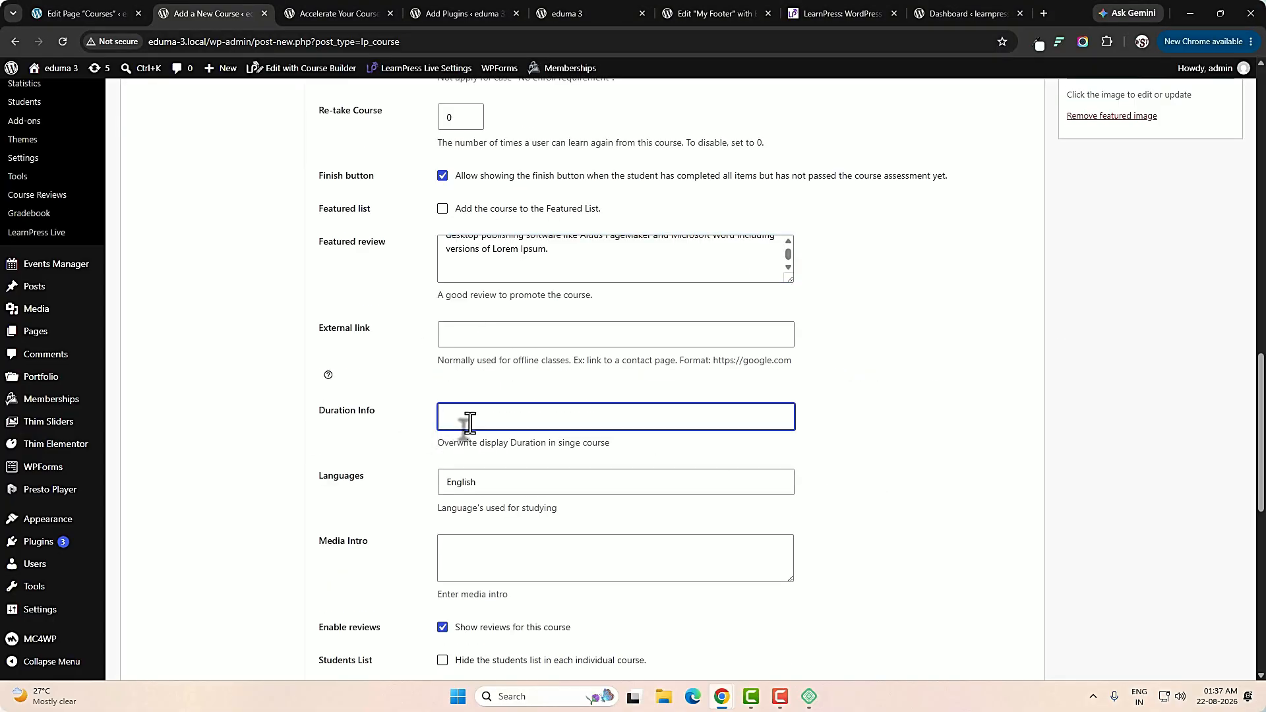
pyautogui.write('30 hours')
pyautogui.scroll(-4, 585, 418)
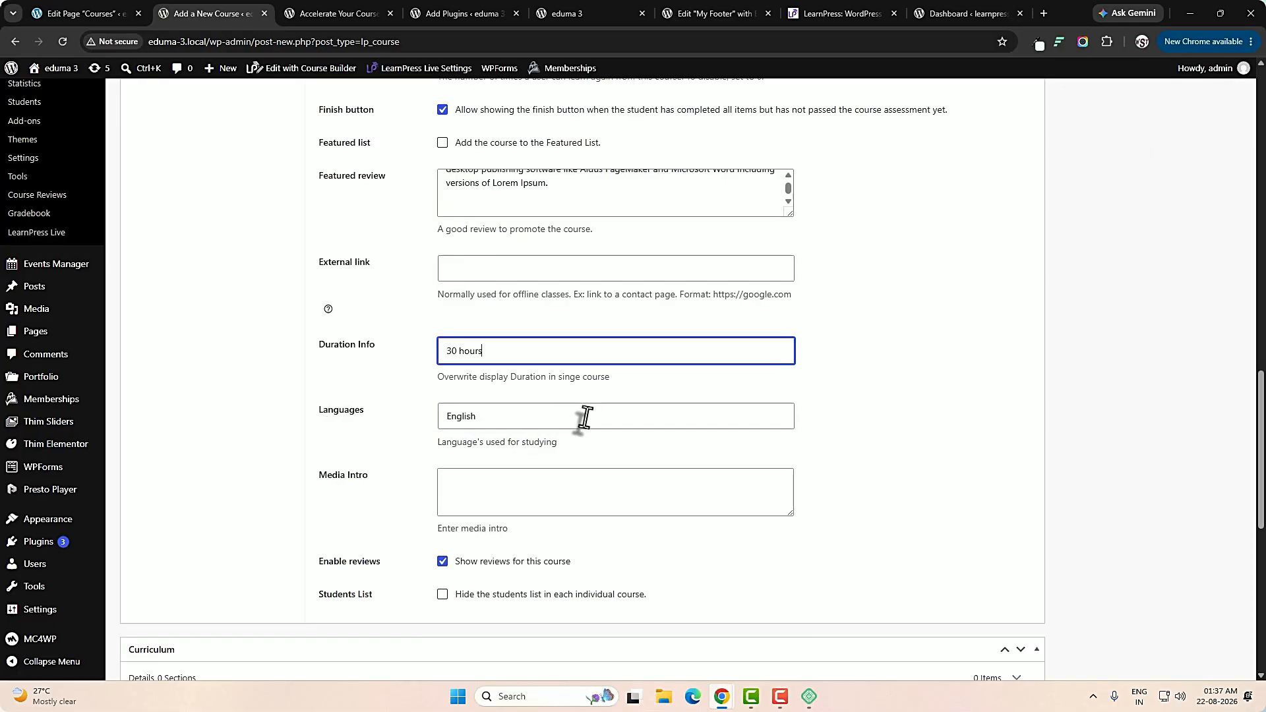
# Look through the offline course, pricing and extra information settings of the course.
pyautogui.scroll(15, 688, 383)
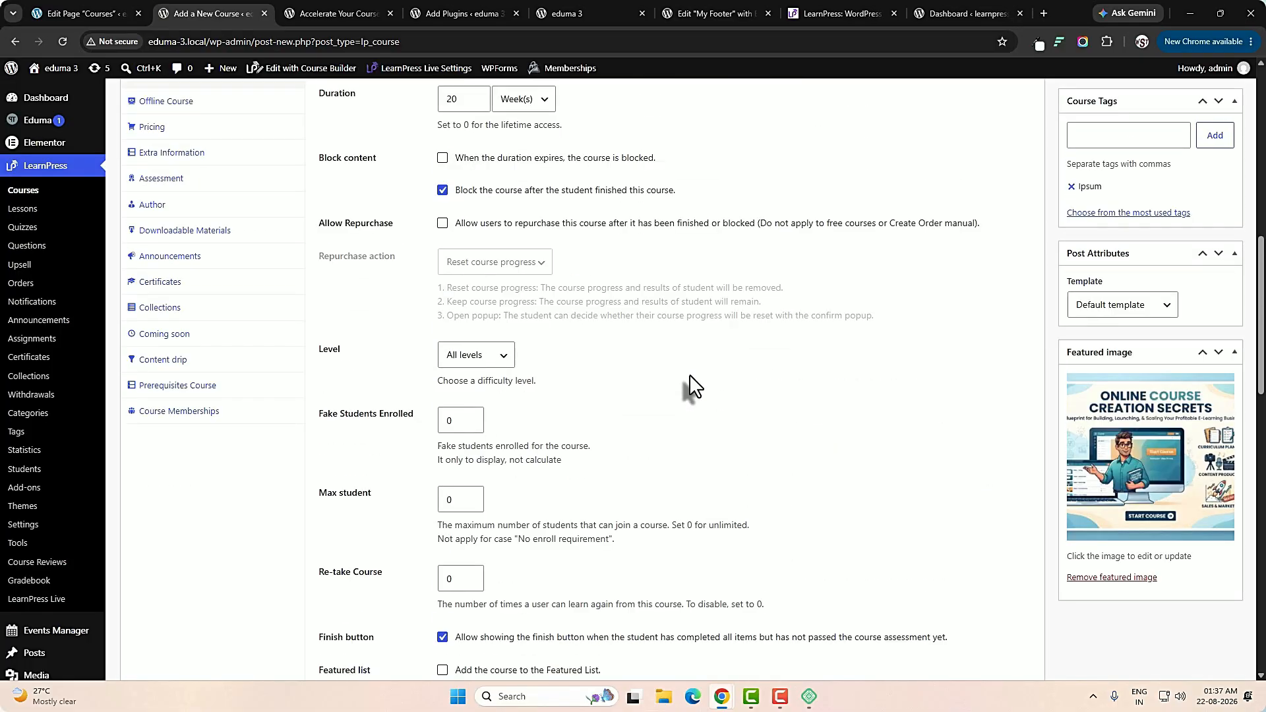
pyautogui.click(165, 233)
pyautogui.click(161, 261)
pyautogui.click(174, 288)
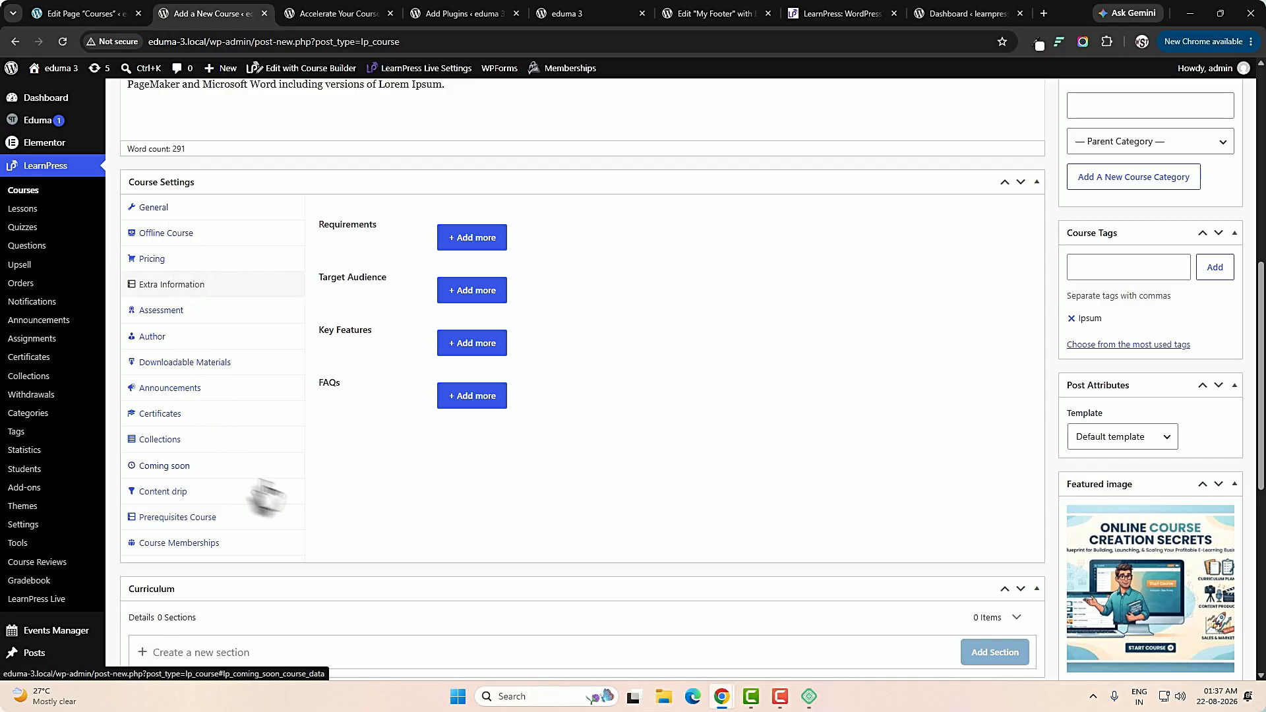
# Add a curriculum section titled "Why do we use it?" to the course.
pyautogui.scroll(-4, 382, 507)
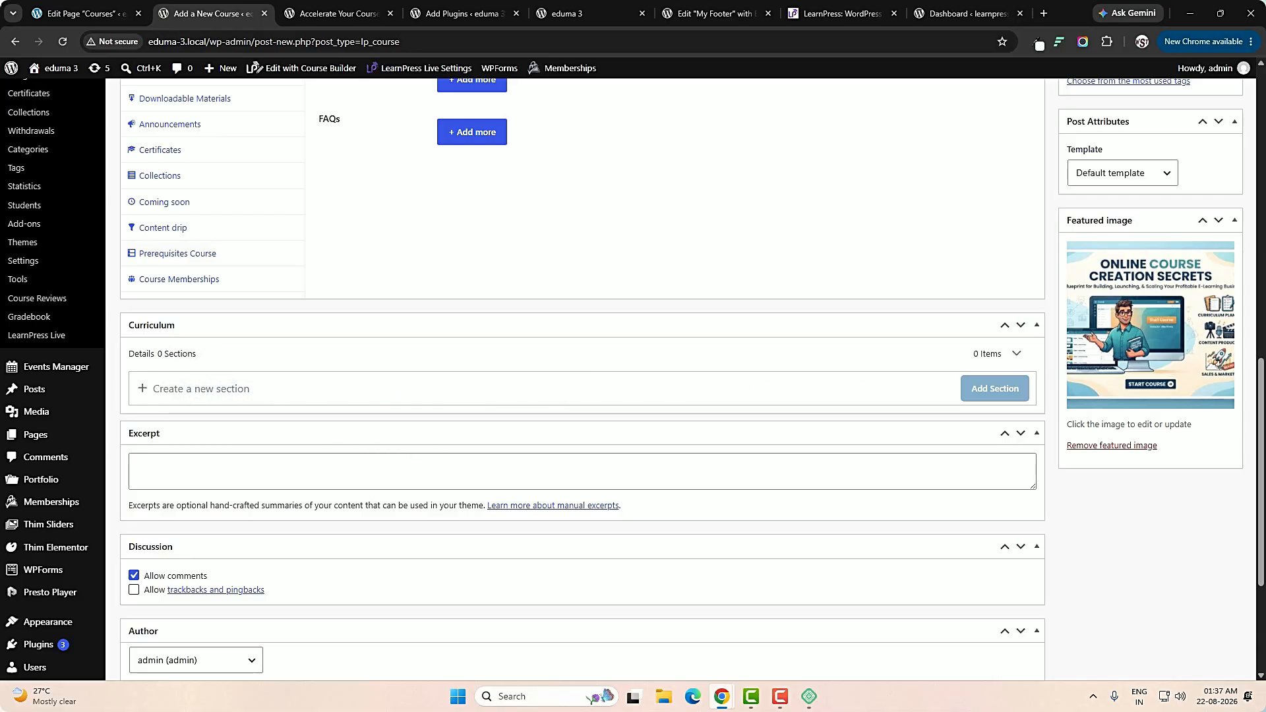
pyautogui.click(526, 389)
pyautogui.write('Why do we use it?')
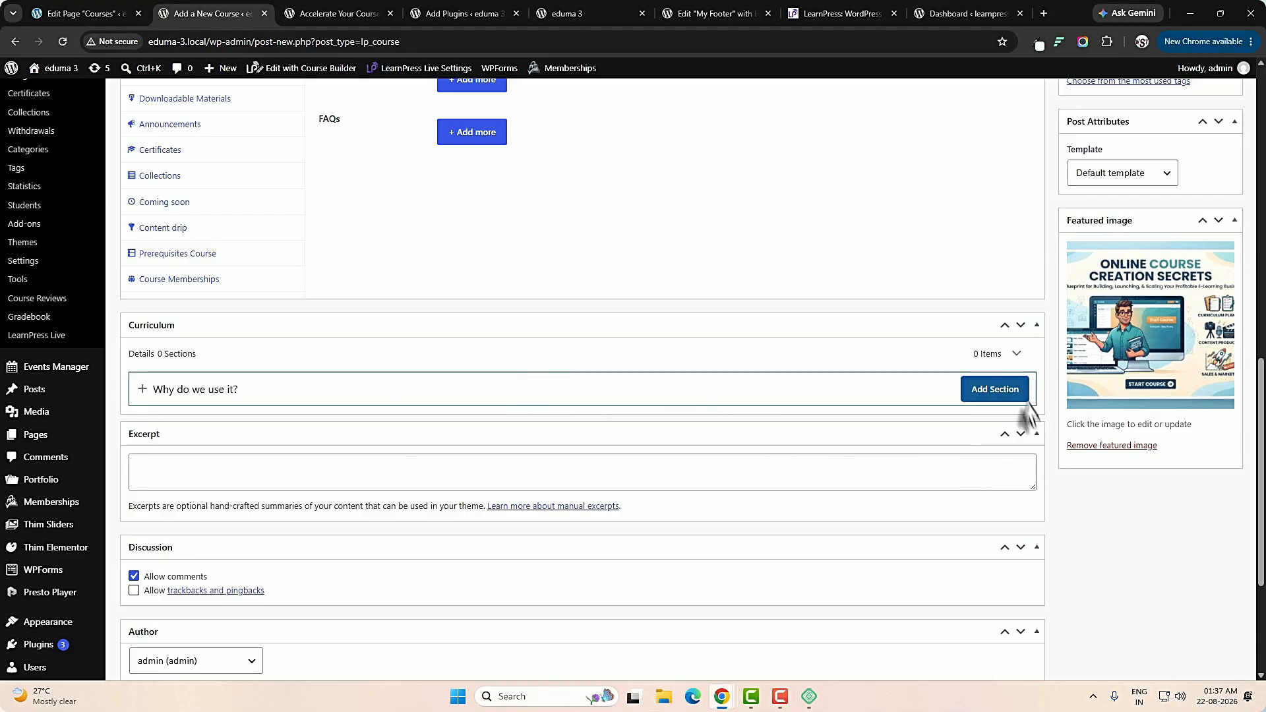
pyautogui.click(994, 389)
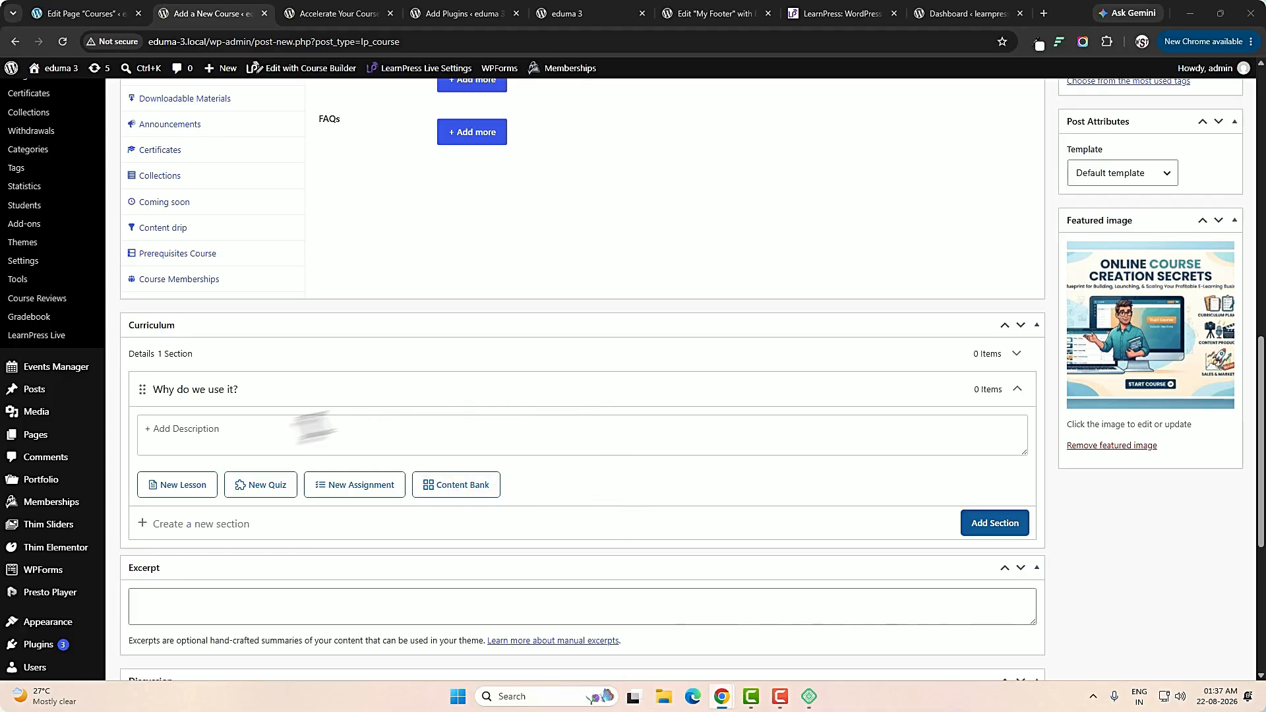
# Add a lesson titled "Lorem Ipsum is simply" to the "Why do we use it?" section.
pyautogui.click(182, 486)
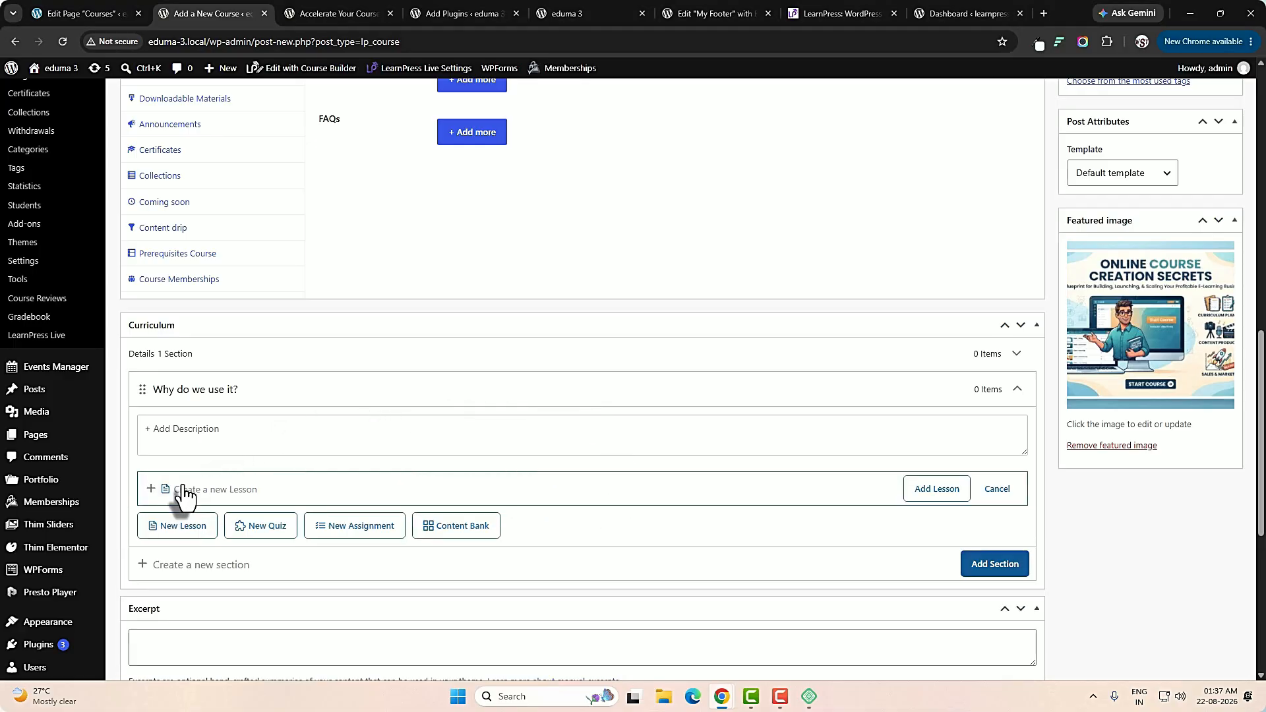
pyautogui.write('Lorem Ipsum is simply')
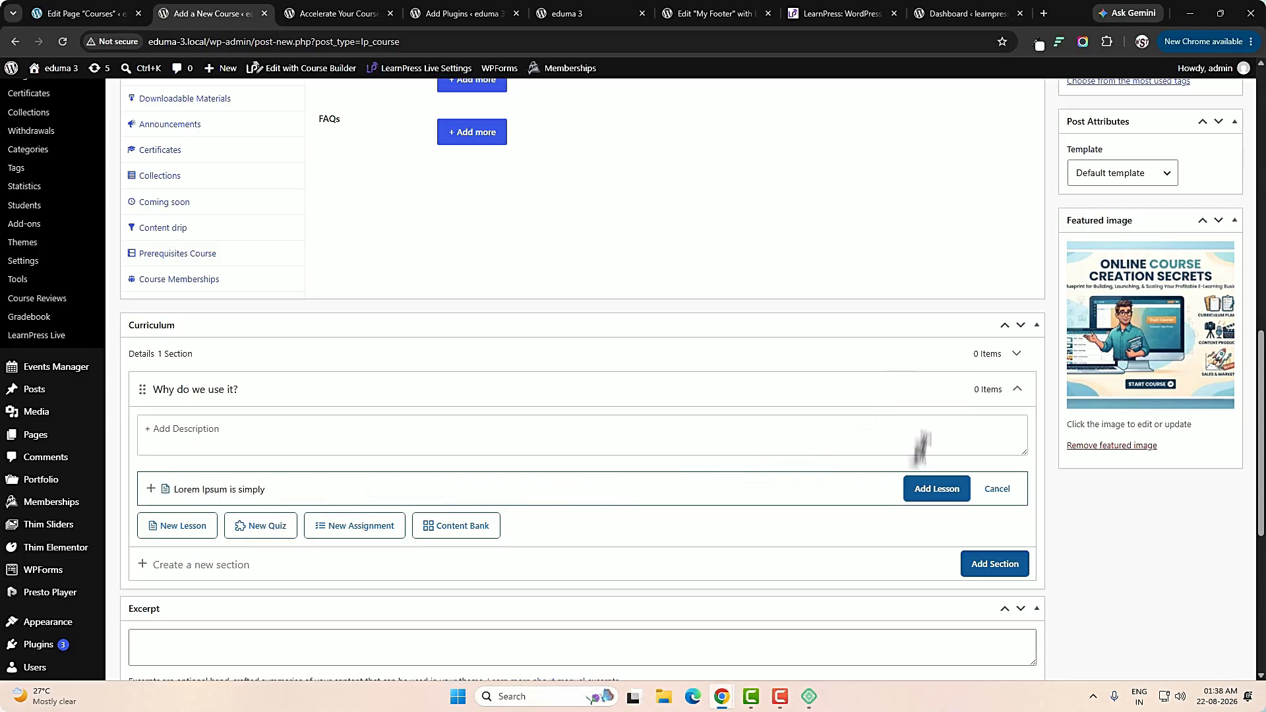
pyautogui.click(932, 489)
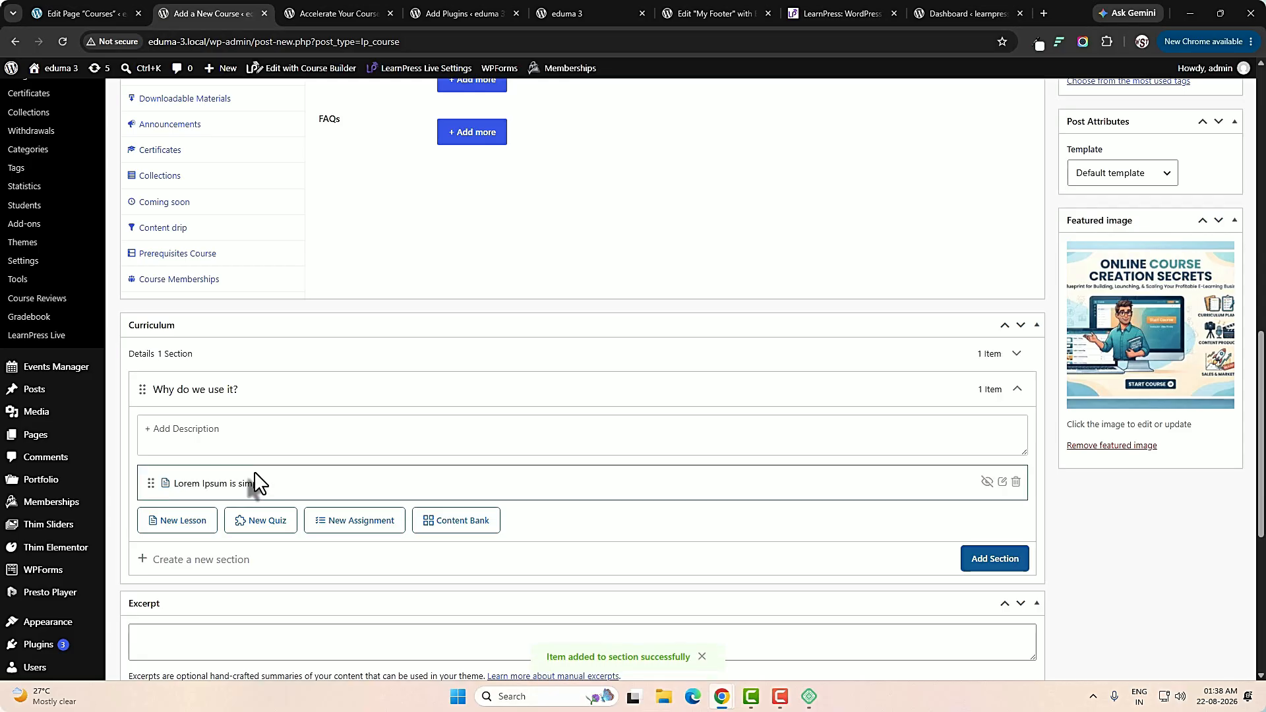
# Open the new lesson for editing and fill its content with the "It is a long established fact" paragraph.
pyautogui.click(1002, 482)
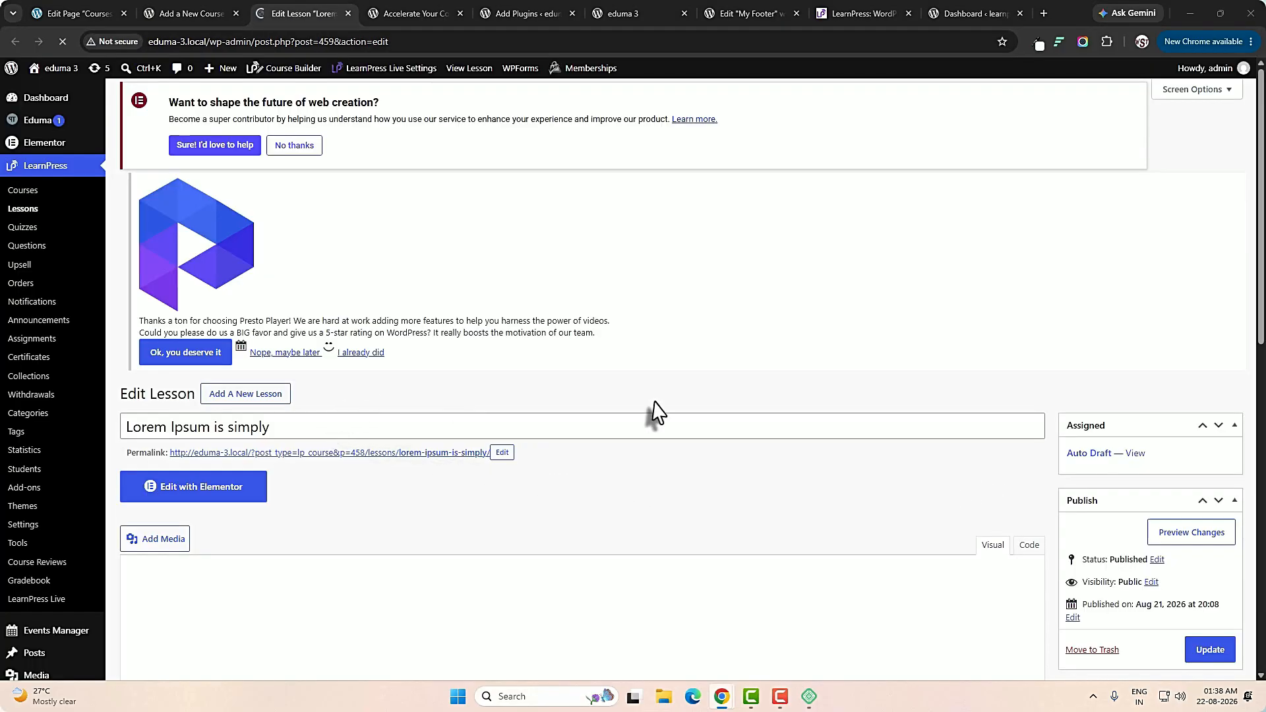
pyautogui.scroll(-3, 657, 412)
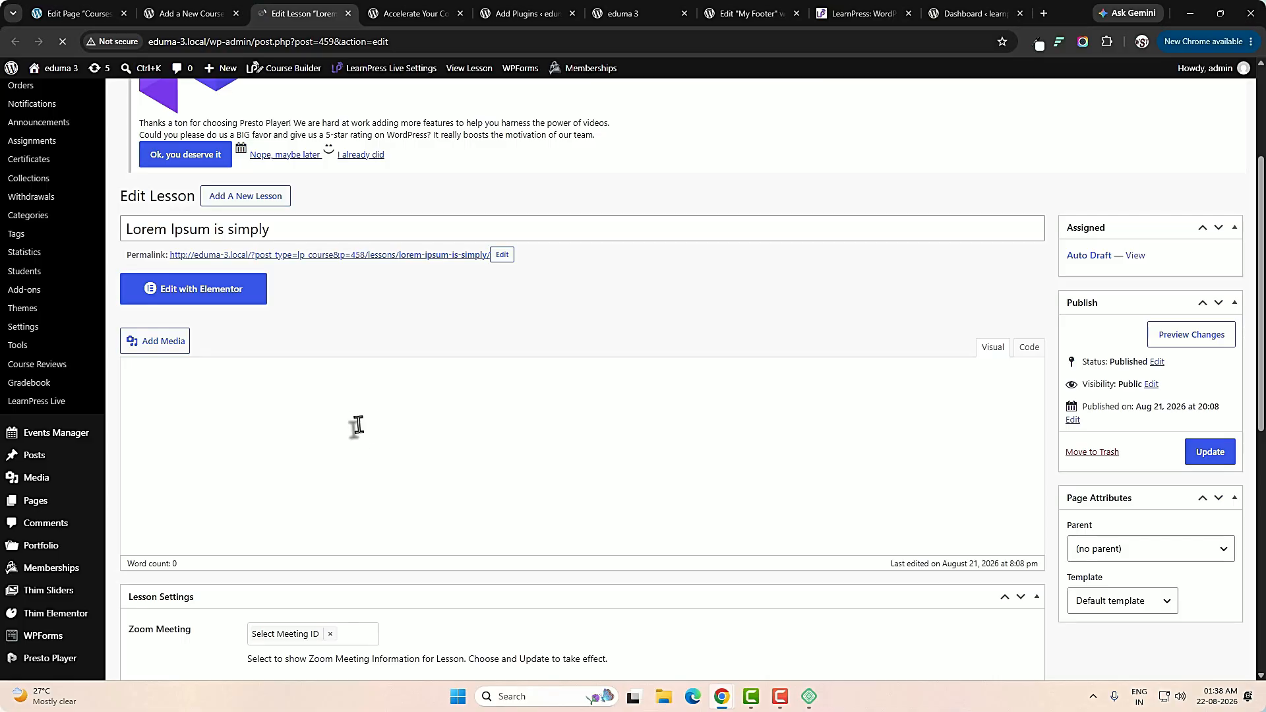
pyautogui.scroll(-2, 304, 410)
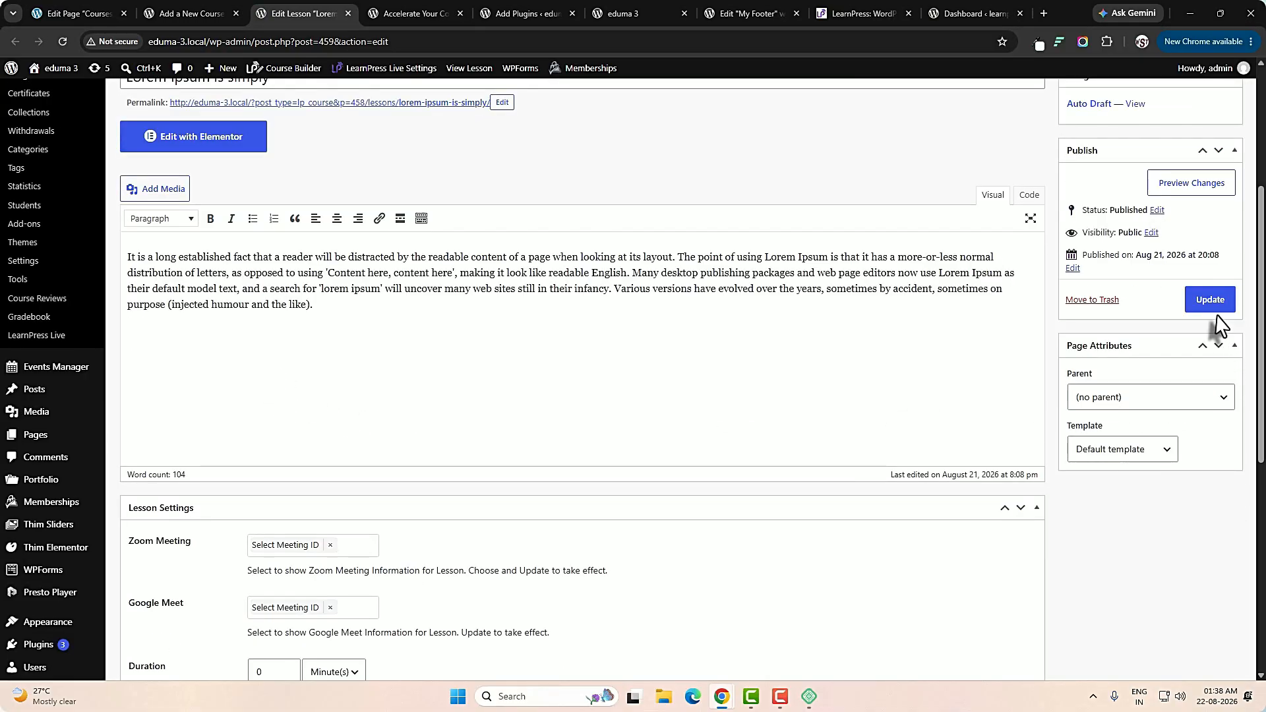
# Set the lesson's duration to 45 minutes, leave the preview option off, and update the lesson.
pyautogui.scroll(-2, 322, 398)
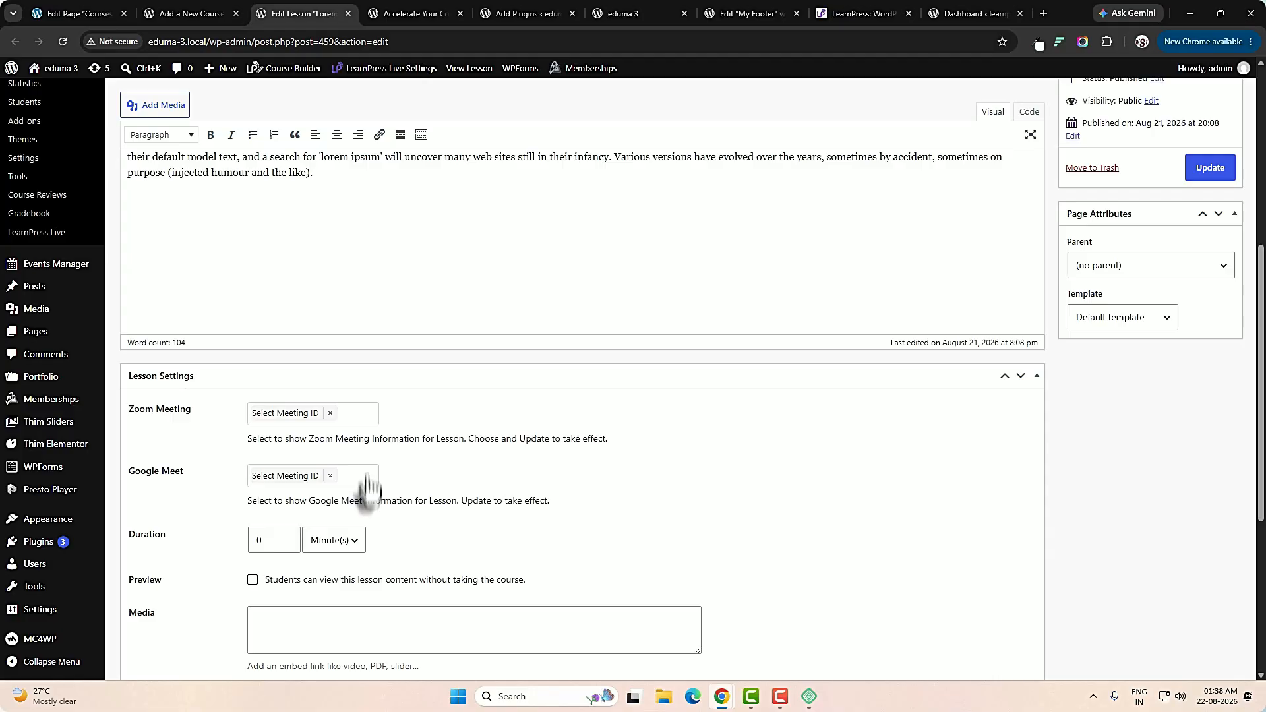
pyautogui.scroll(-1, 556, 535)
pyautogui.doubleClick(267, 471)
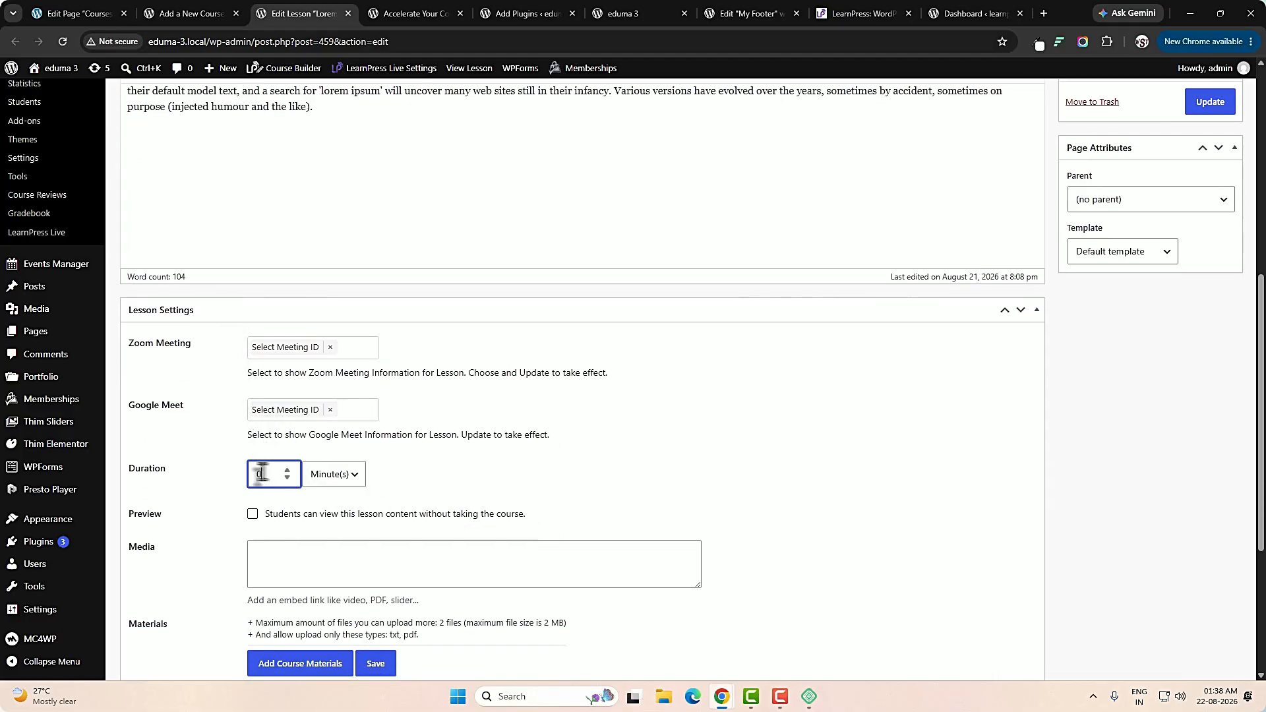
pyautogui.write('45')
pyautogui.click(253, 515)
pyautogui.click(252, 515)
pyautogui.scroll(-2, 534, 580)
pyautogui.scroll(-2, 712, 598)
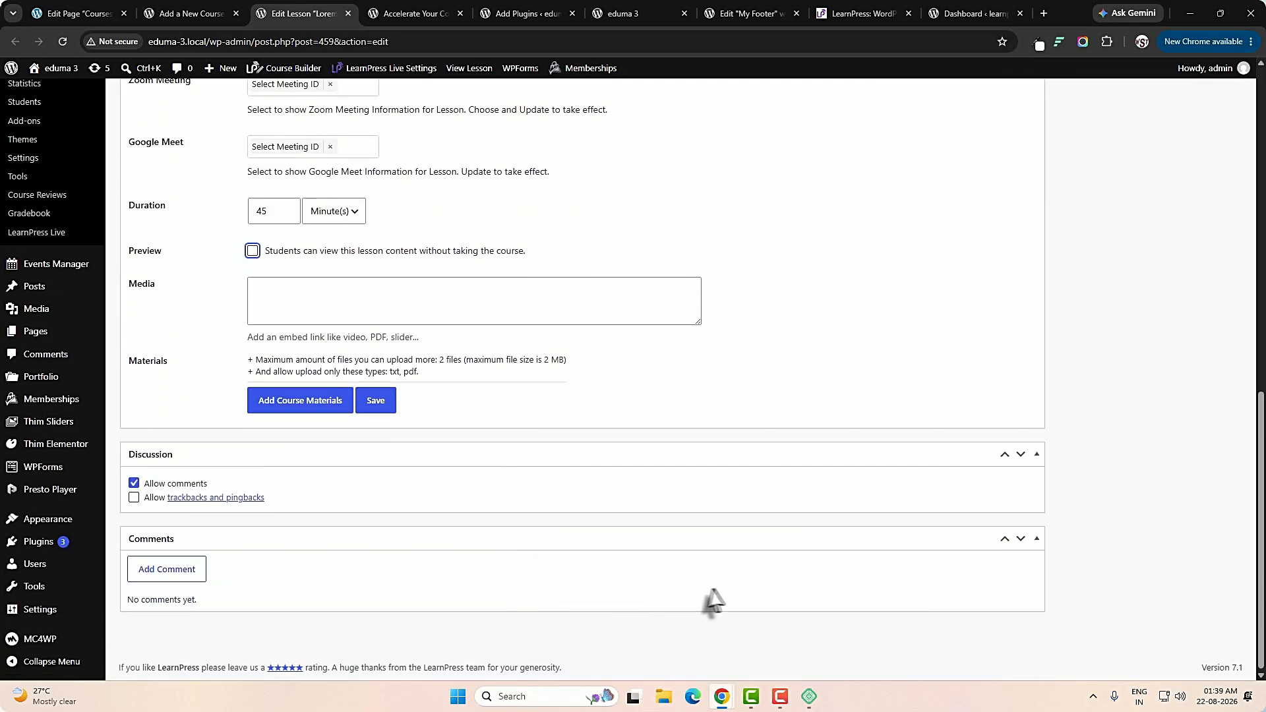
pyautogui.scroll(10, 856, 571)
pyautogui.click(1204, 605)
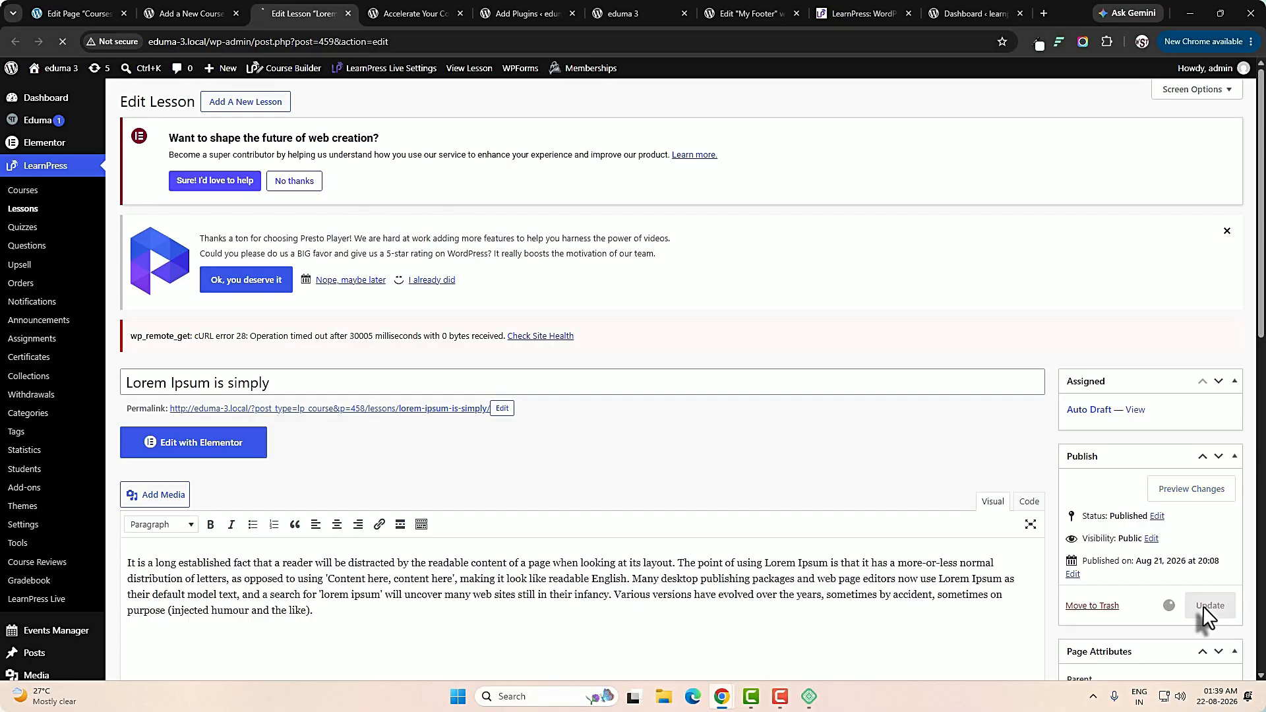
# Return to the new course and review the quiz, assignment and content bank options in its curriculum.
pyautogui.click(191, 13)
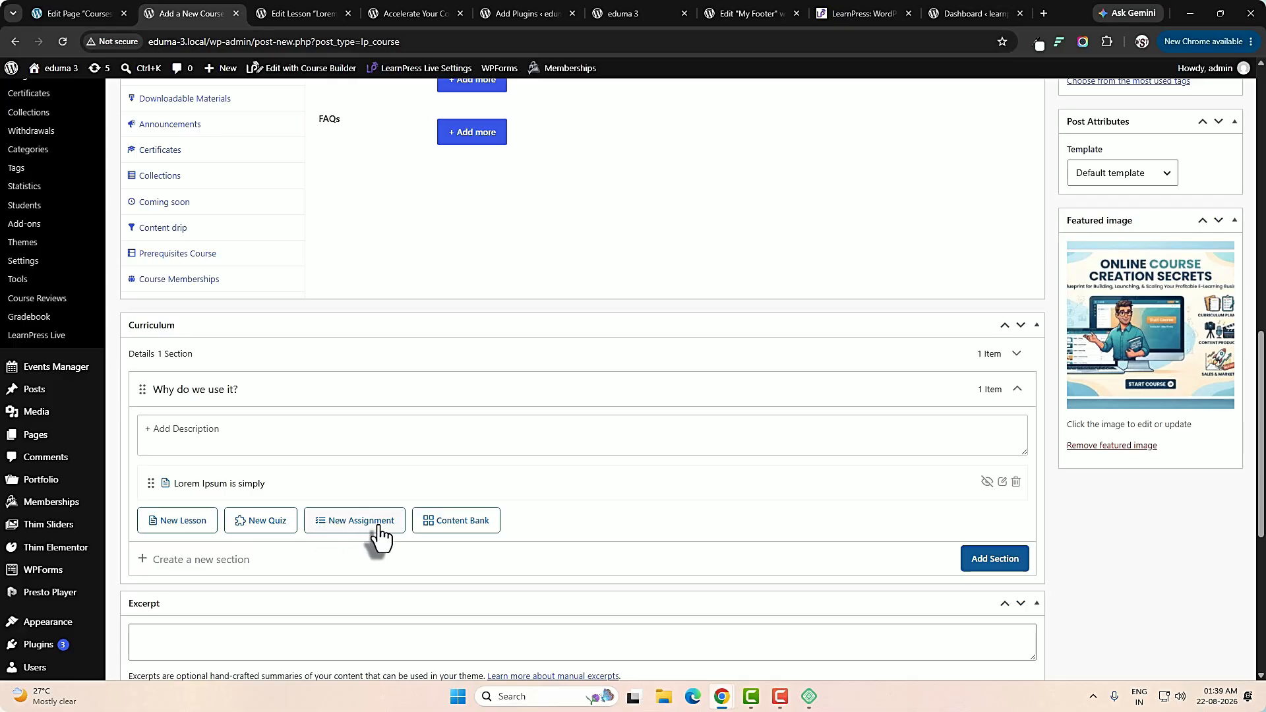
pyautogui.scroll(-6, 548, 537)
pyautogui.scroll(6, 658, 537)
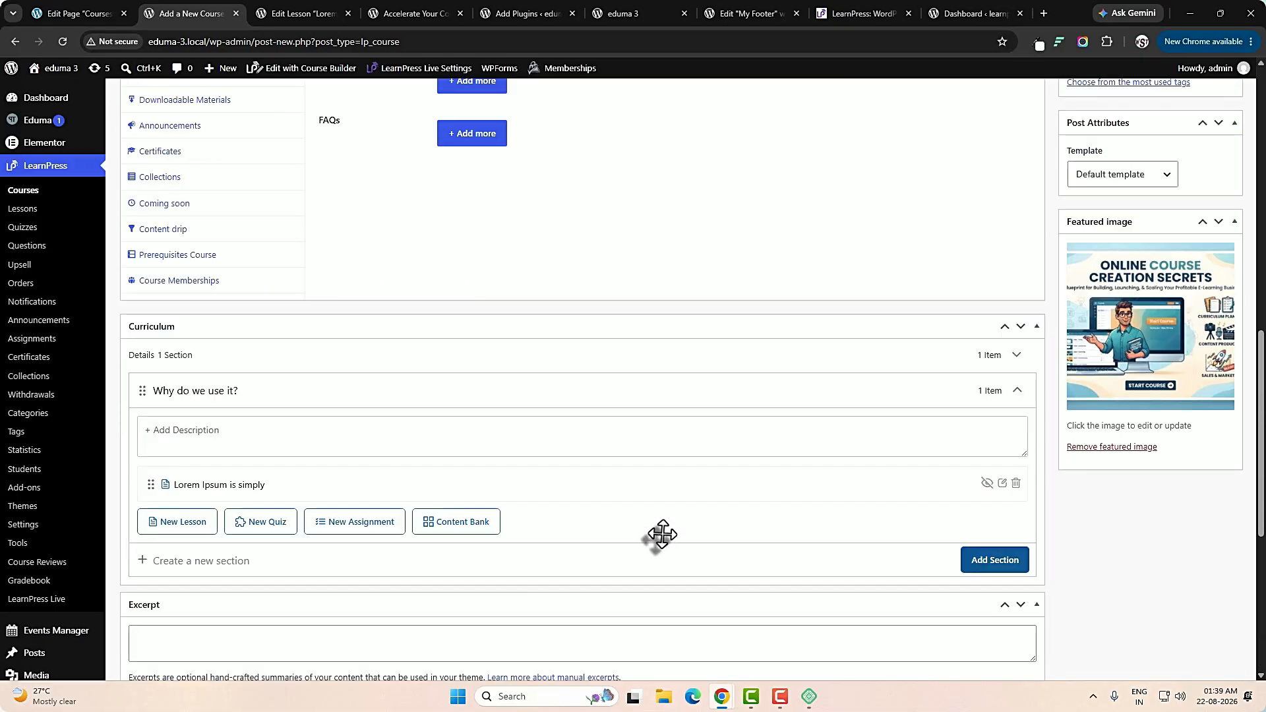
pyautogui.scroll(4, 662, 534)
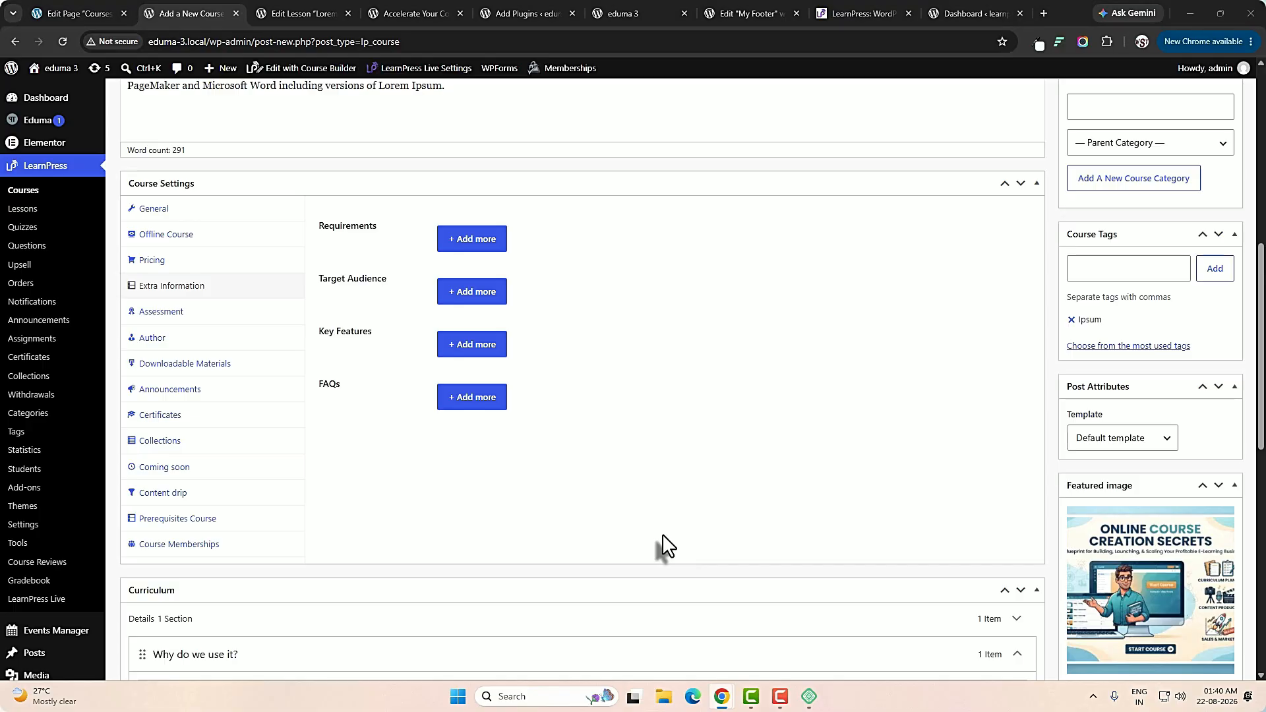
# Show the course's pricing settings and publish the course.
pyautogui.click(170, 263)
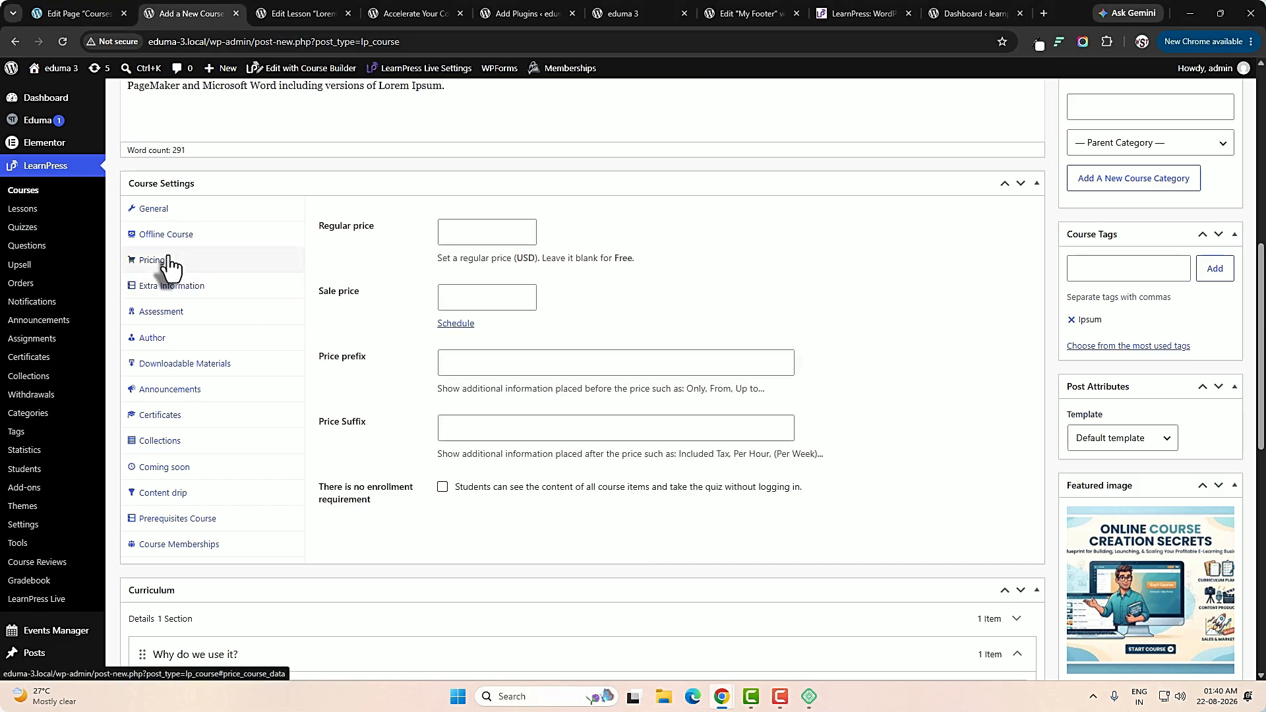
pyautogui.click(498, 239)
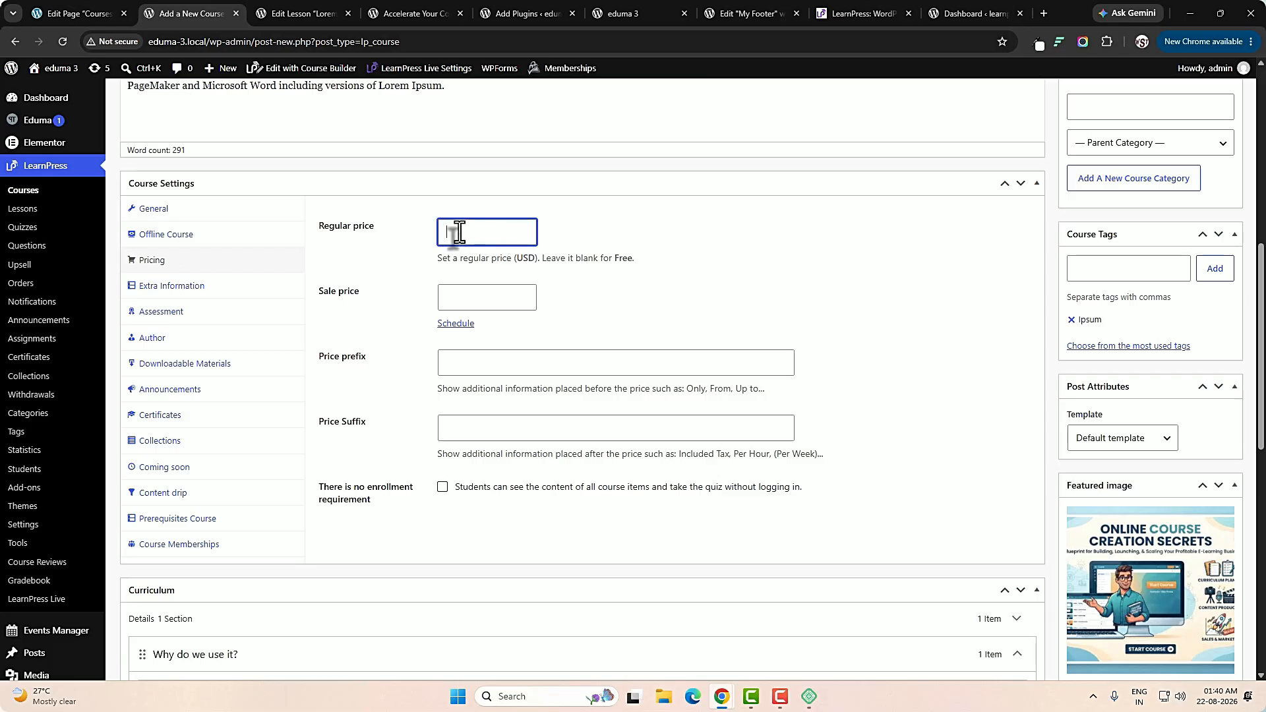
pyautogui.scroll(4, 459, 232)
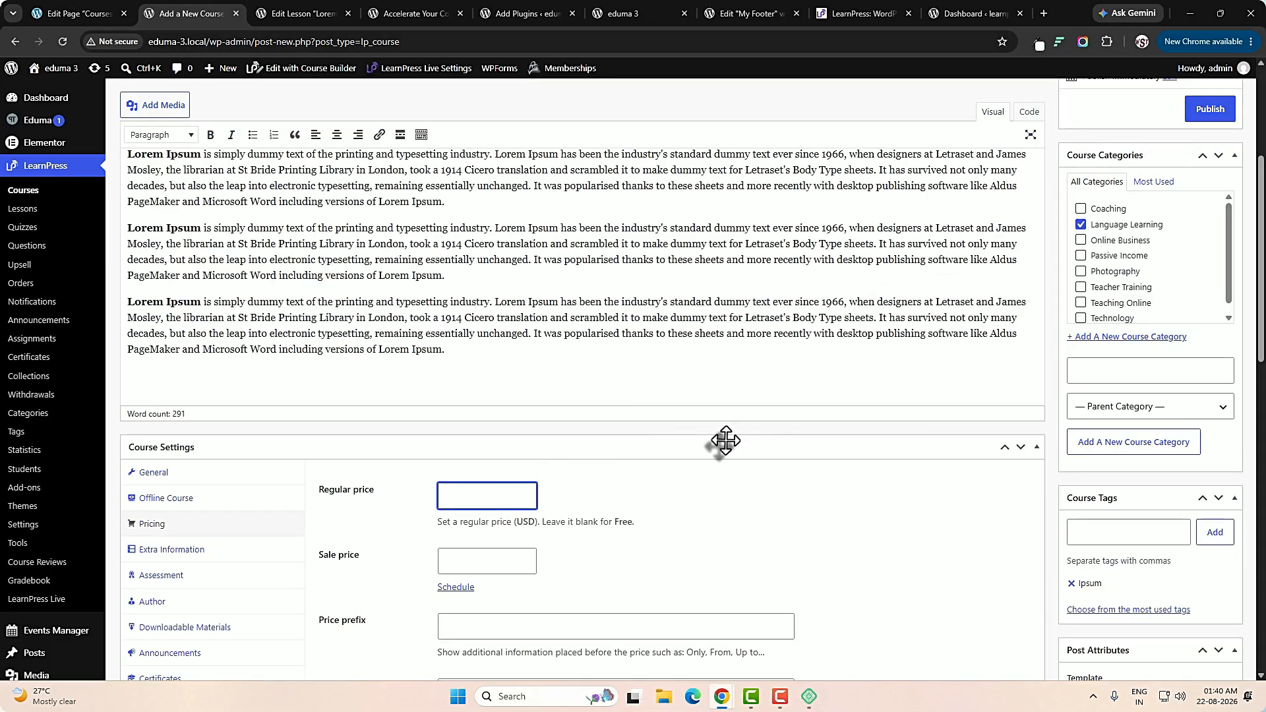
pyautogui.click(1205, 118)
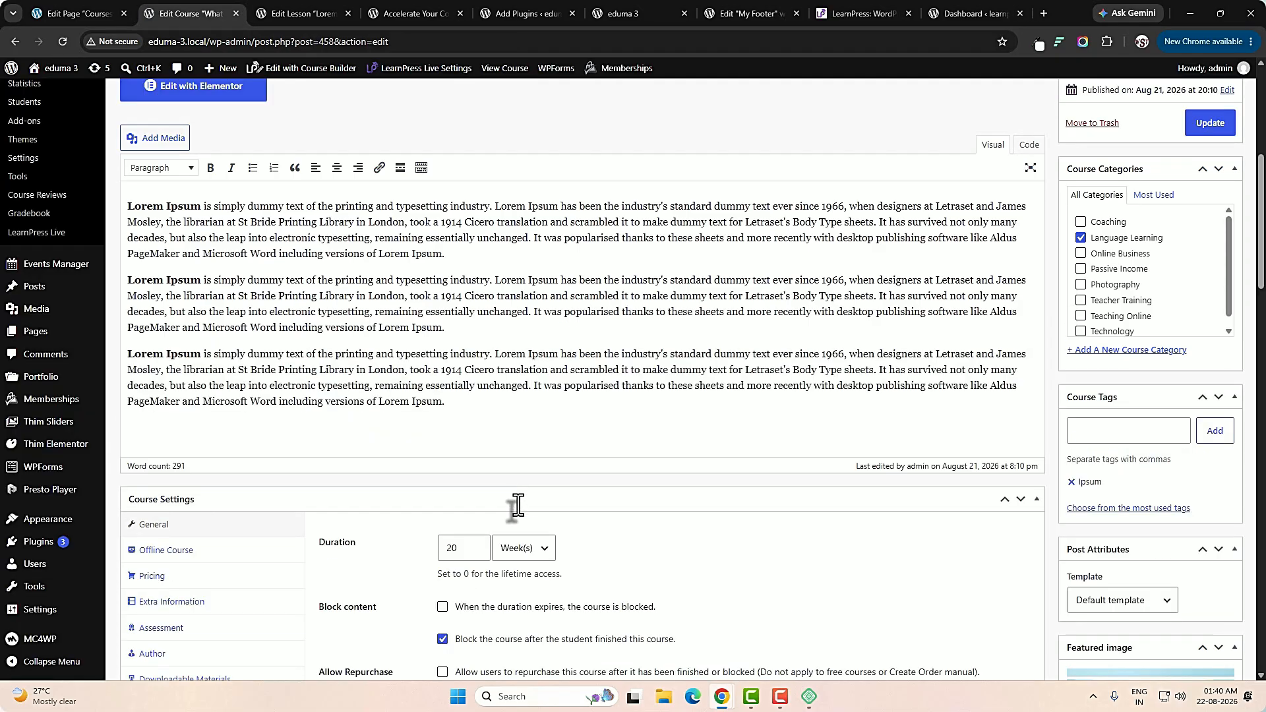
# Set the published course's regular price to 150 and its sale price to 140.
pyautogui.click(168, 583)
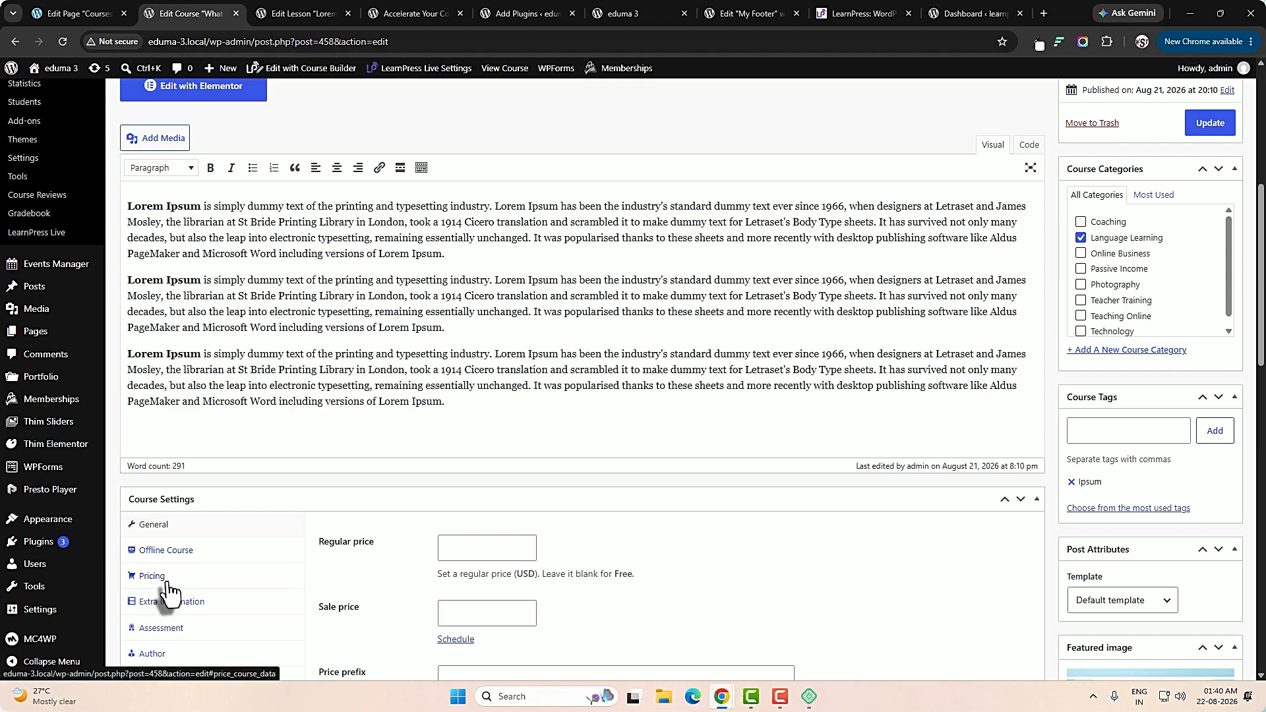
pyautogui.scroll(-3, 787, 636)
pyautogui.click(470, 350)
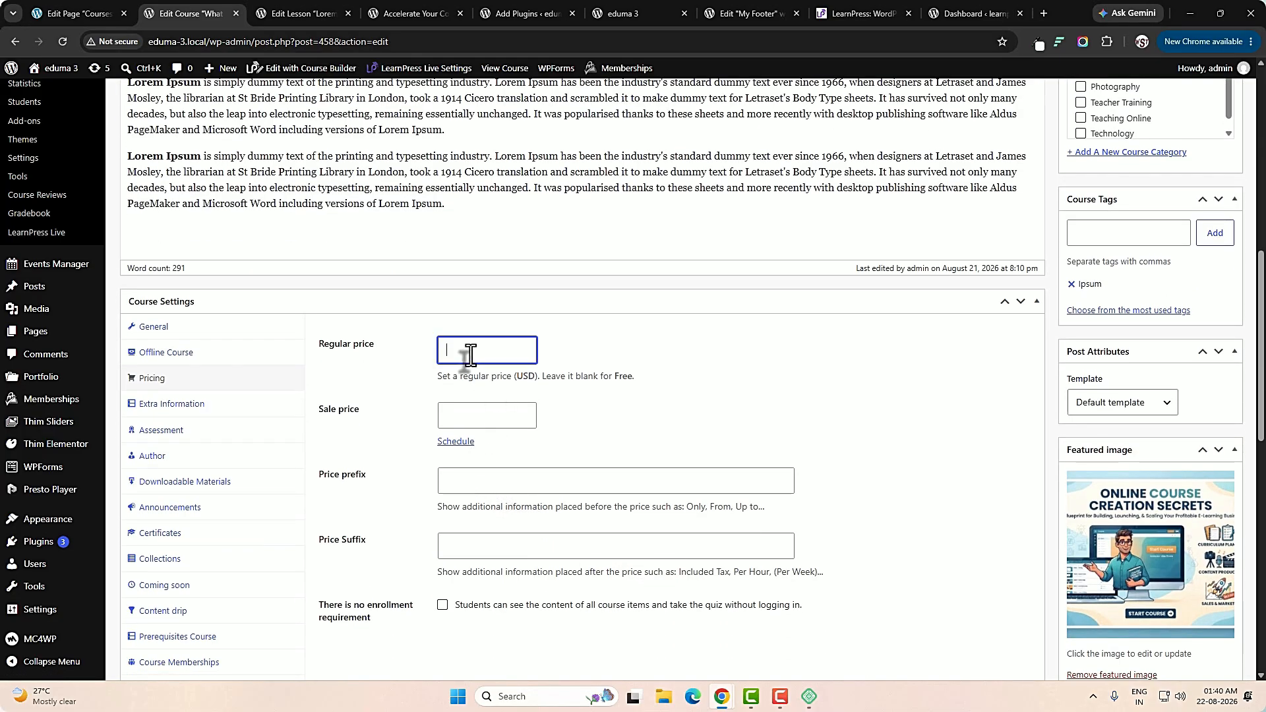
pyautogui.write('150')
pyautogui.click(468, 416)
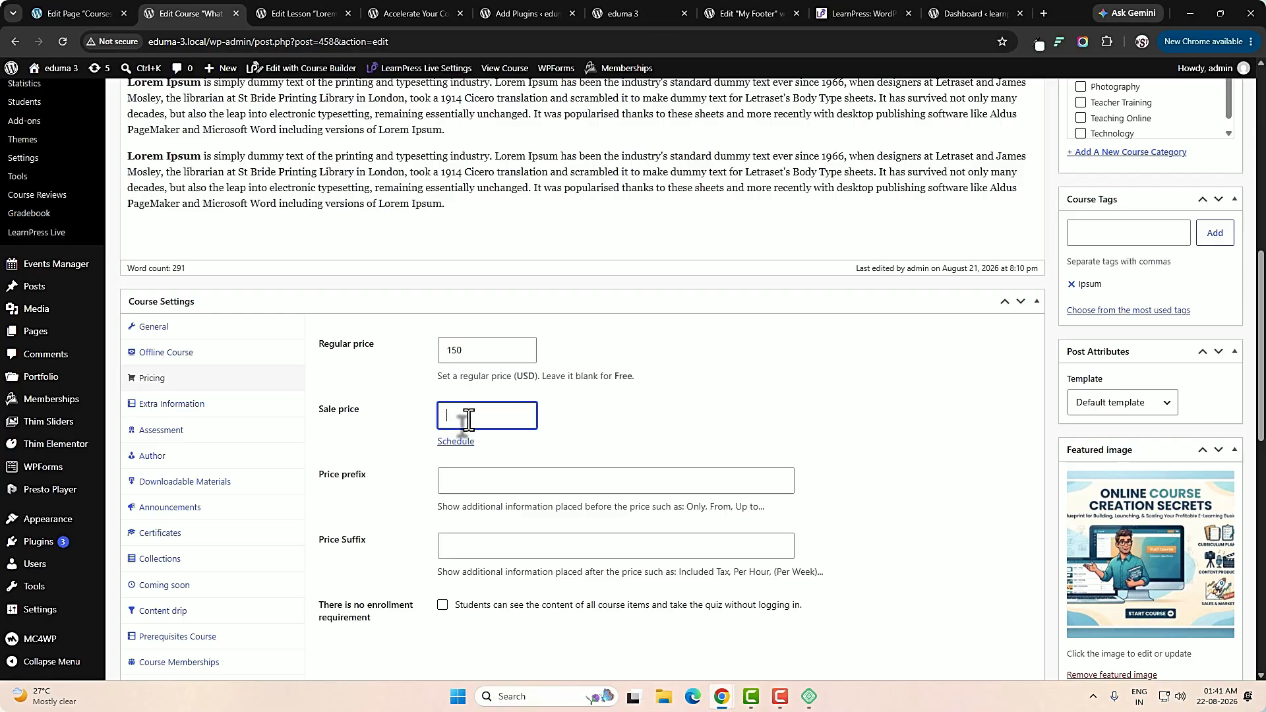
pyautogui.write('140')
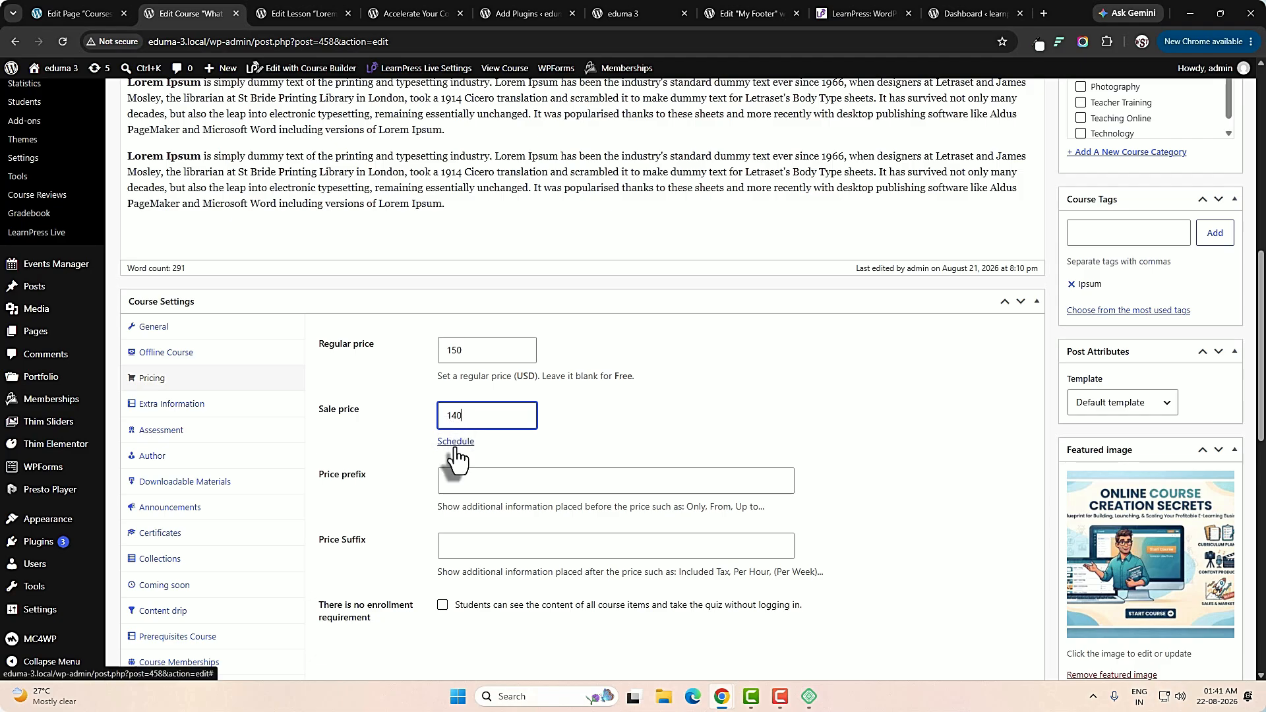
# Schedule the sale price with start date 21-01-2027 and end date 31-01-2027.
pyautogui.click(455, 441)
pyautogui.click(489, 468)
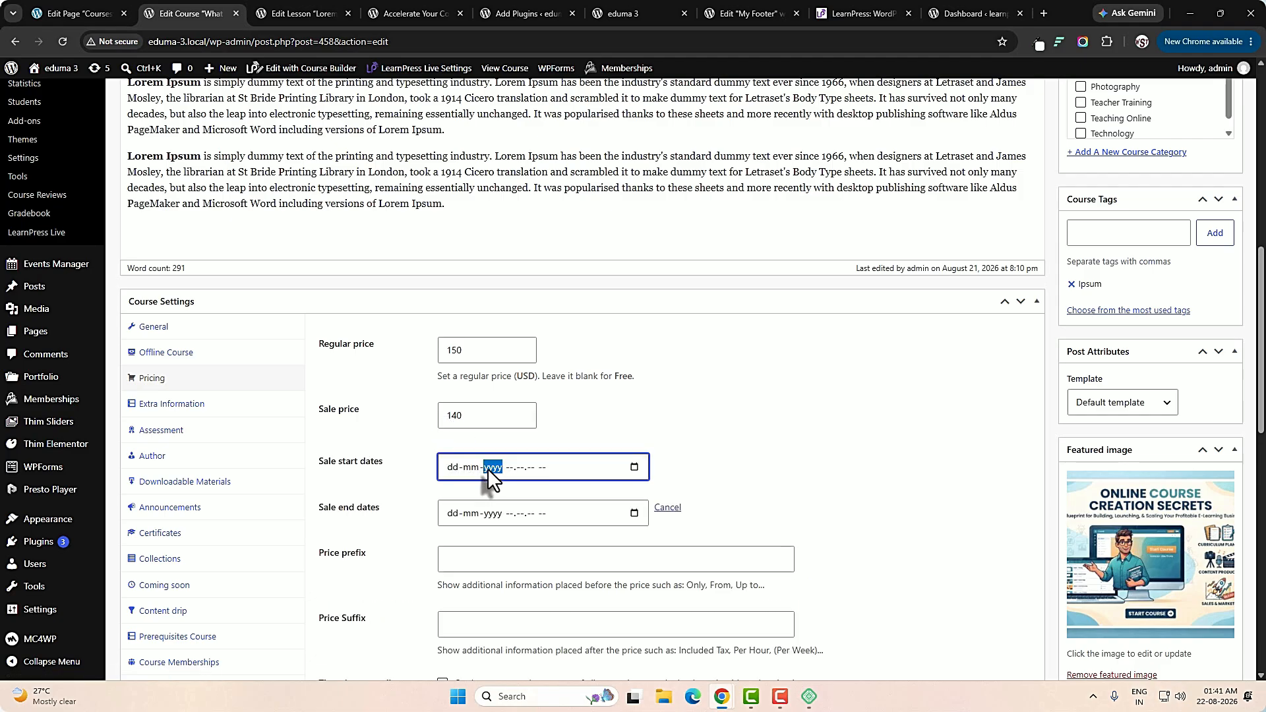
pyautogui.click(450, 467)
pyautogui.write('21-01-2027')
pyautogui.click(451, 515)
pyautogui.write('31-01-')
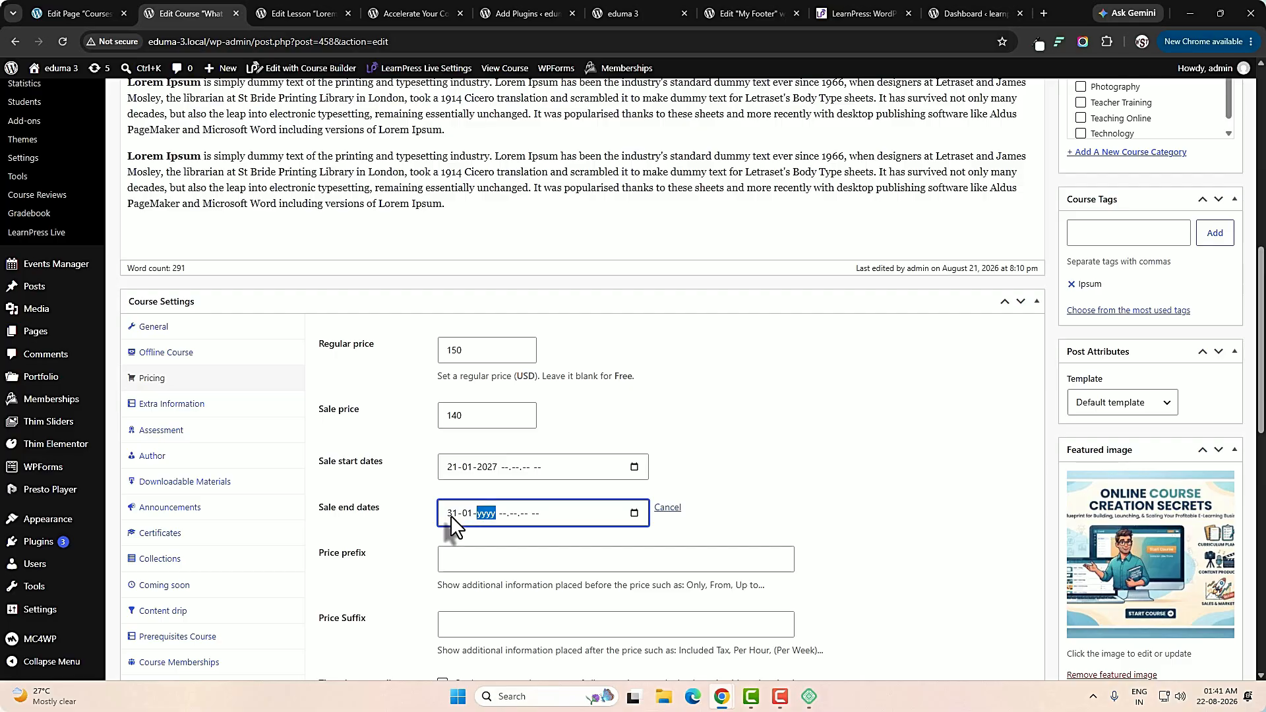
pyautogui.write('2027')
# Set the price prefix to "Only" and try to update the course.
pyautogui.scroll(-1, 839, 458)
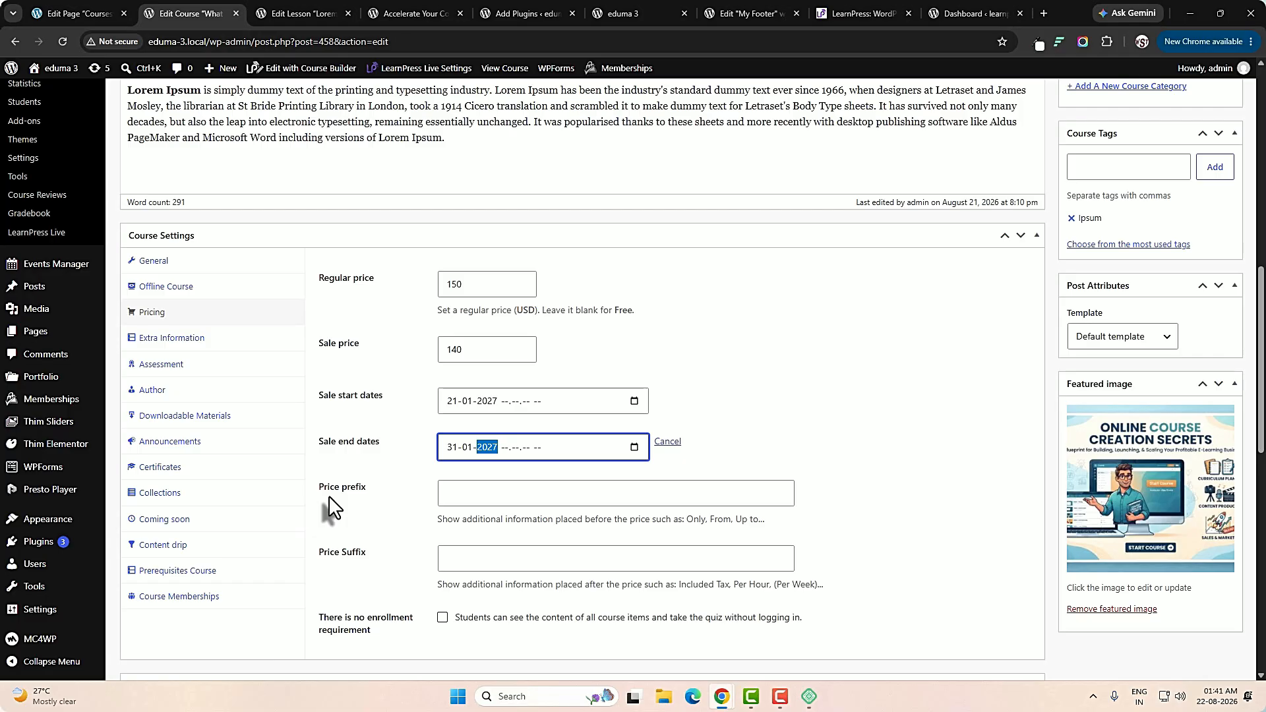
pyautogui.click(535, 501)
pyautogui.write('Only')
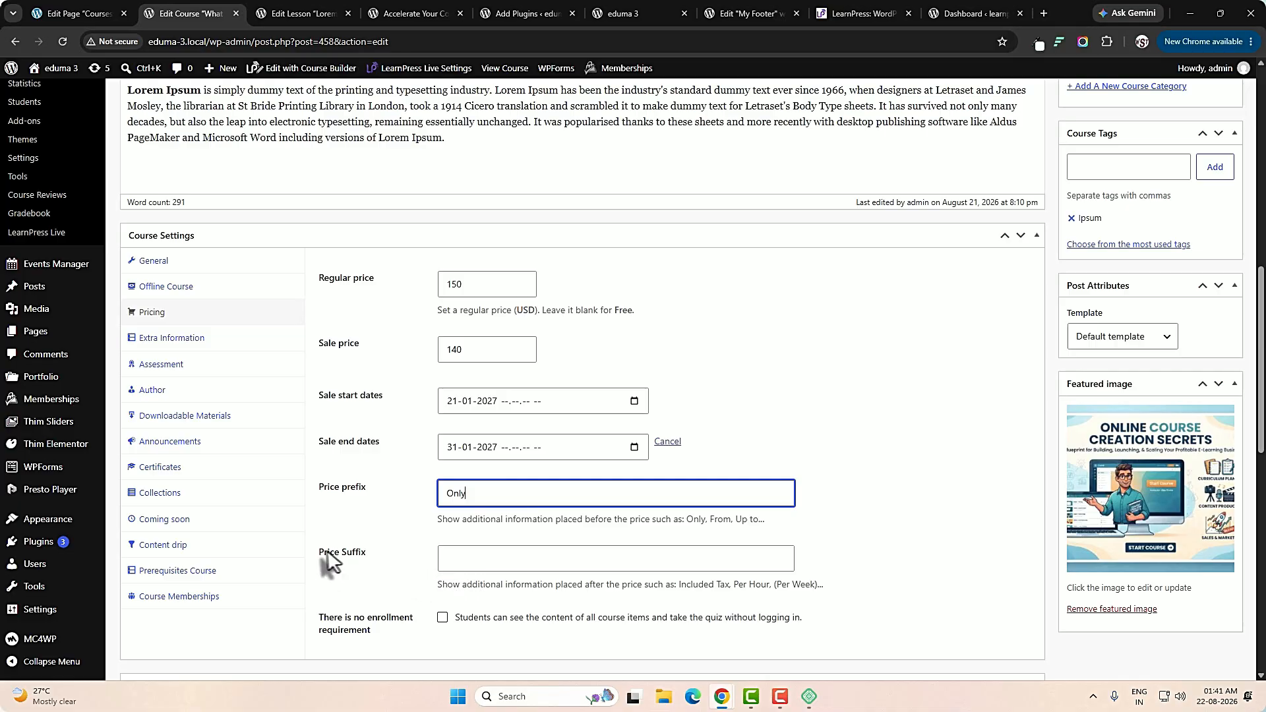
pyautogui.scroll(4, 763, 545)
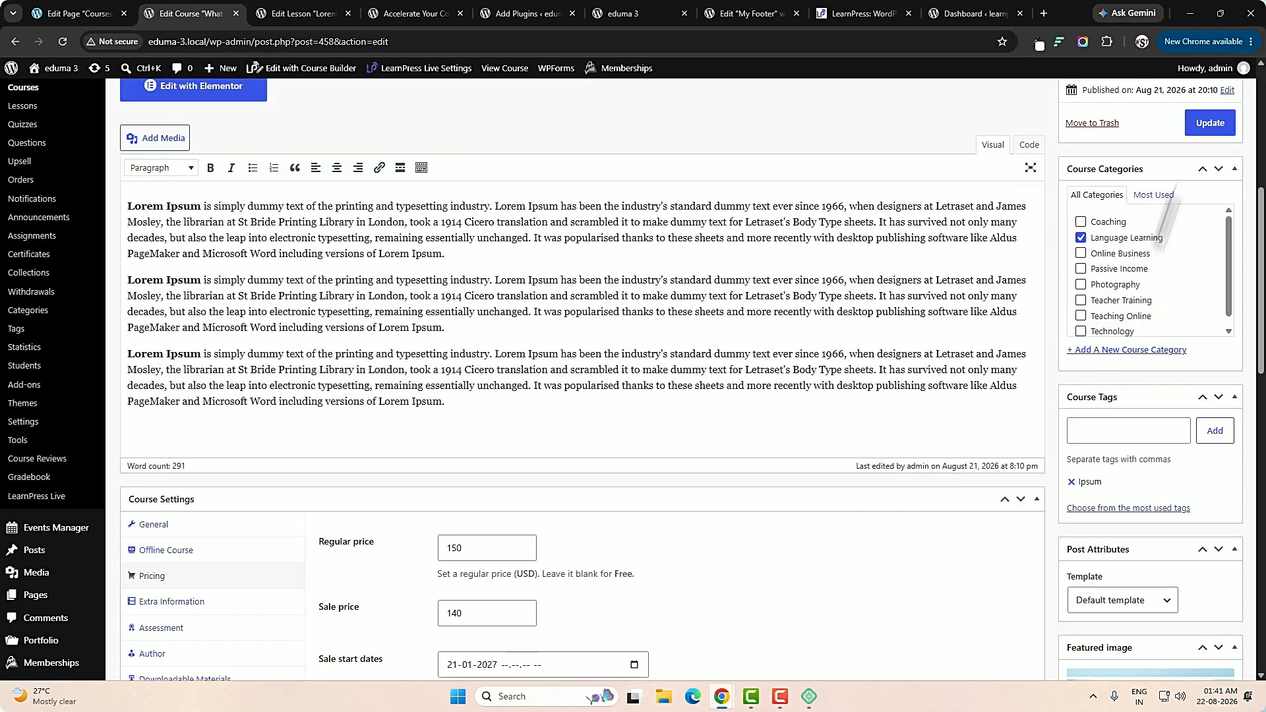
pyautogui.click(1196, 127)
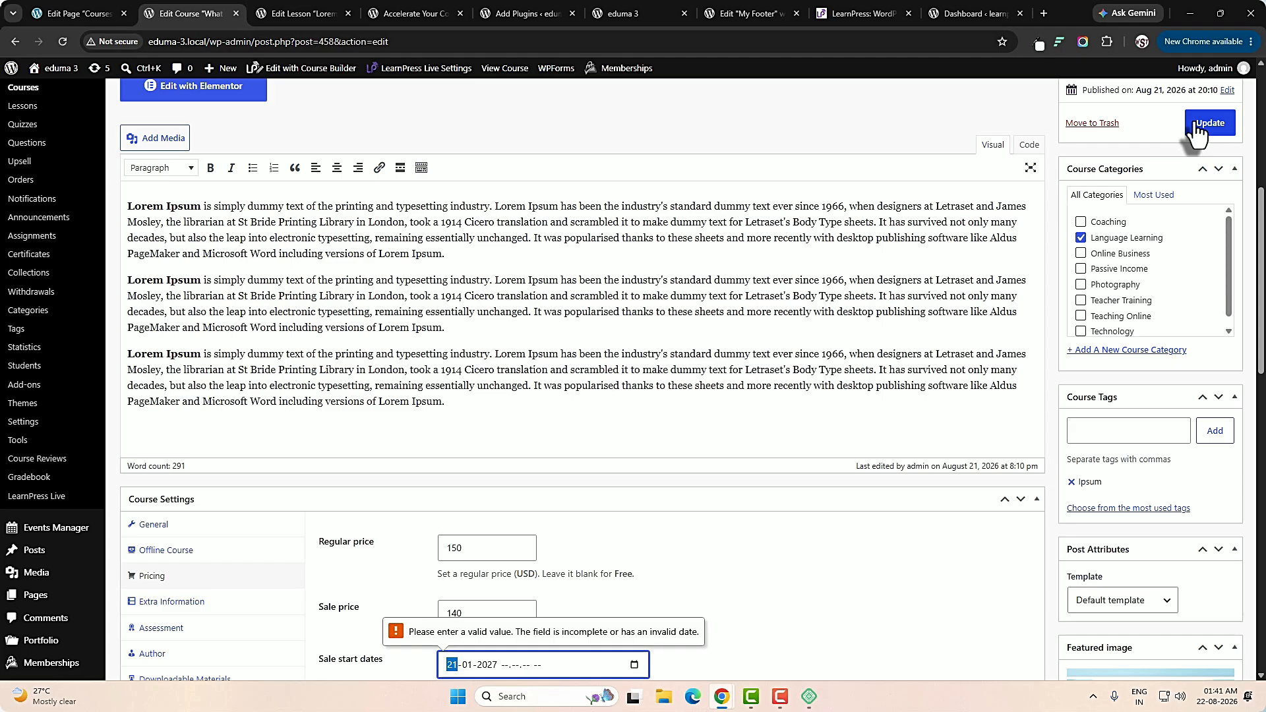
# Open the LearnPress Add-ons page and look through the full list of available add-ons.
pyautogui.scroll(1, 1197, 132)
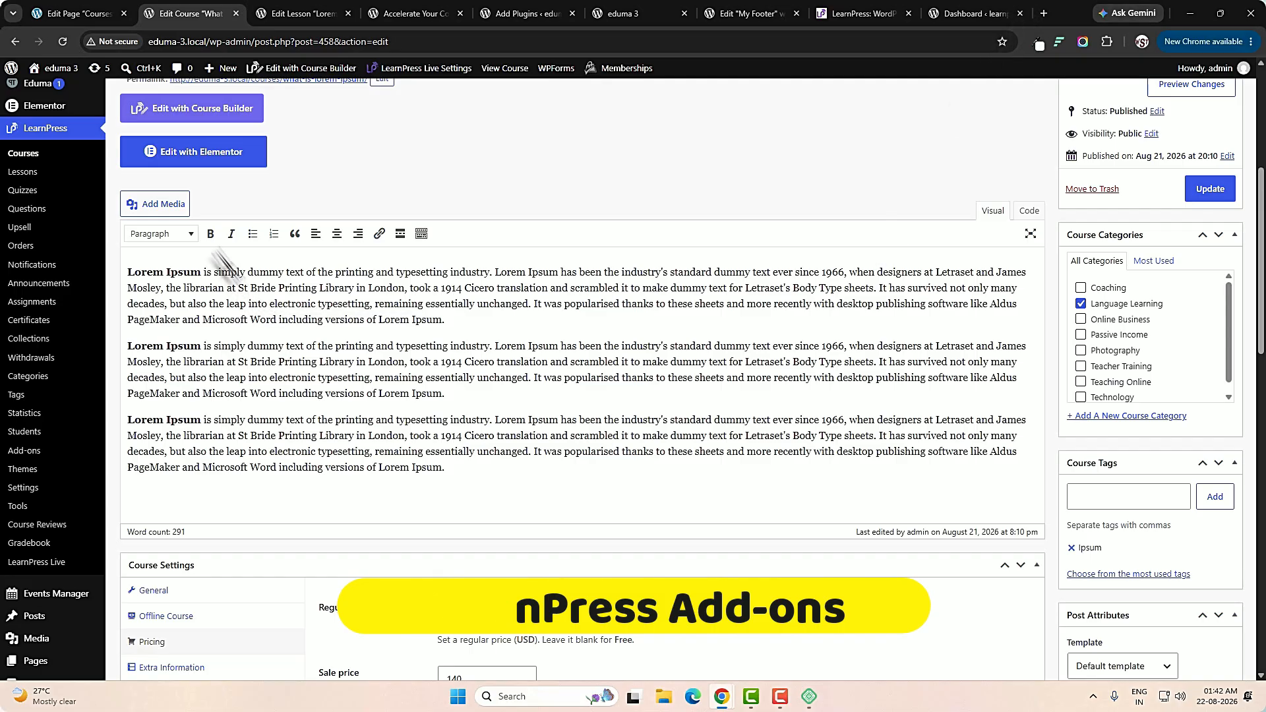
pyautogui.click(31, 455)
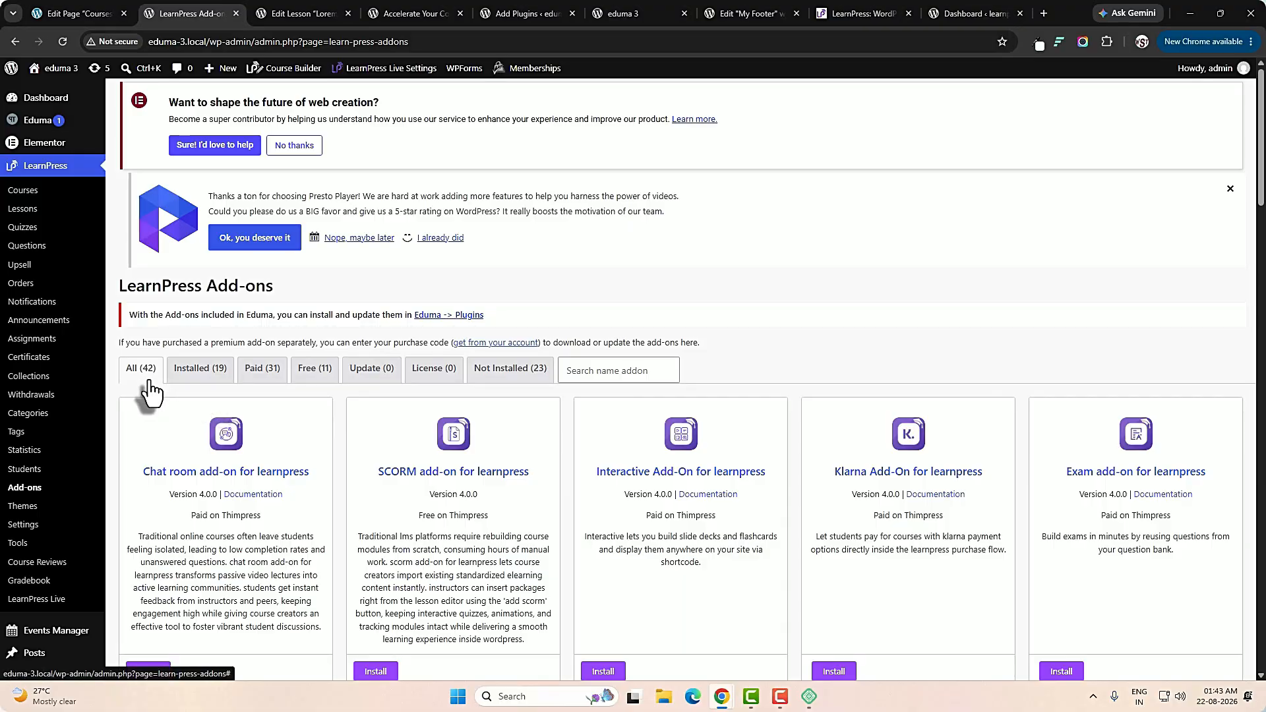
pyautogui.scroll(-2, 467, 485)
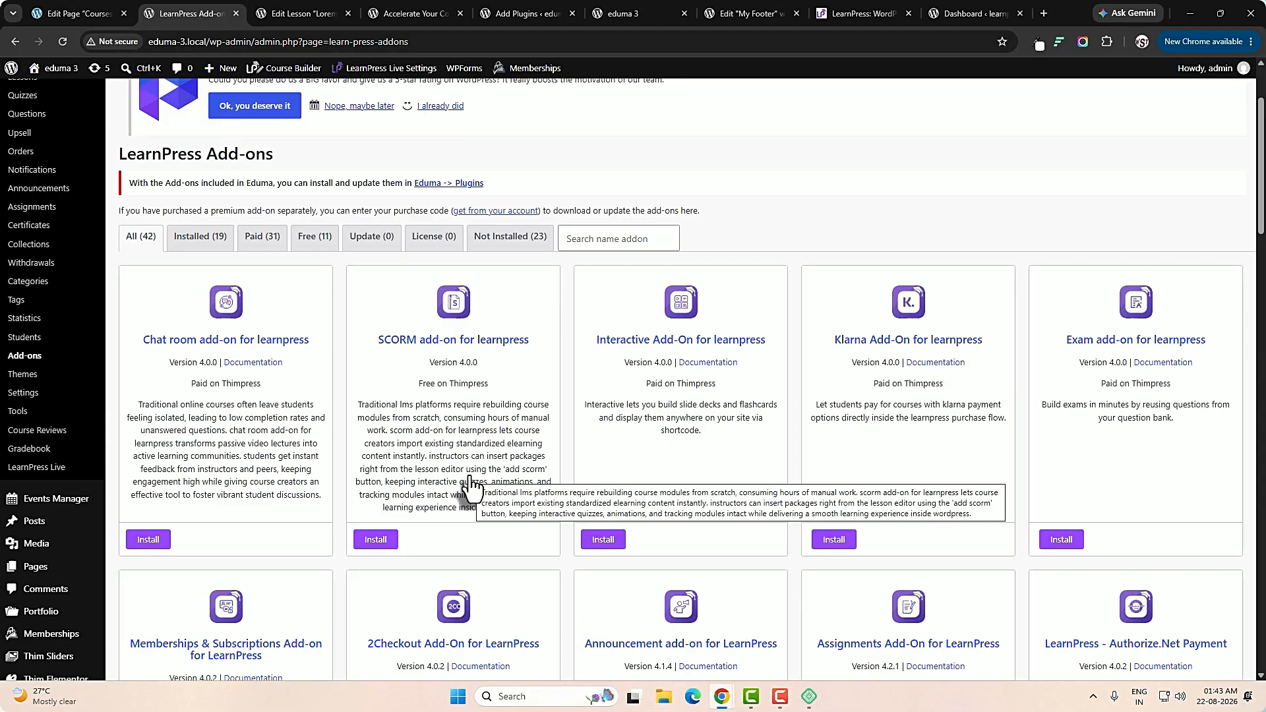
pyautogui.scroll(-1, 469, 478)
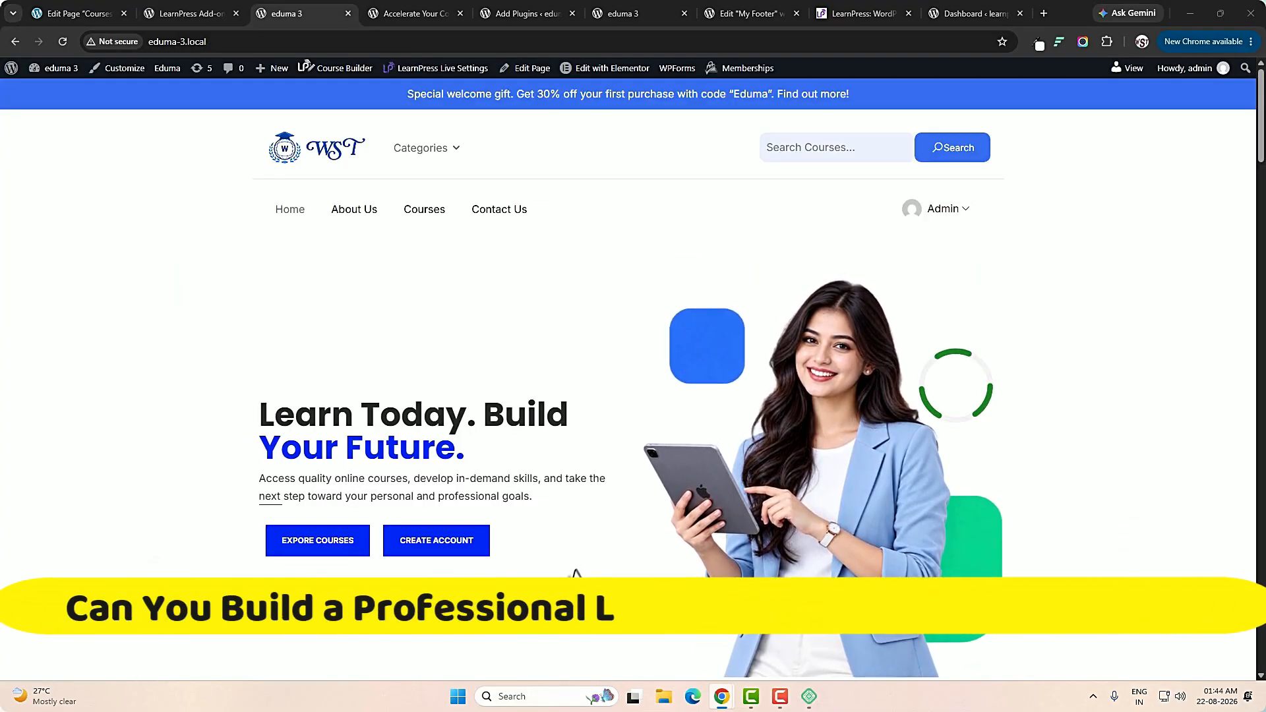
# Examine the eduma 3 site's homepage from the hero section through Popular Courses and New Release to the Packages section.
pyautogui.scroll(-8, 576, 574)
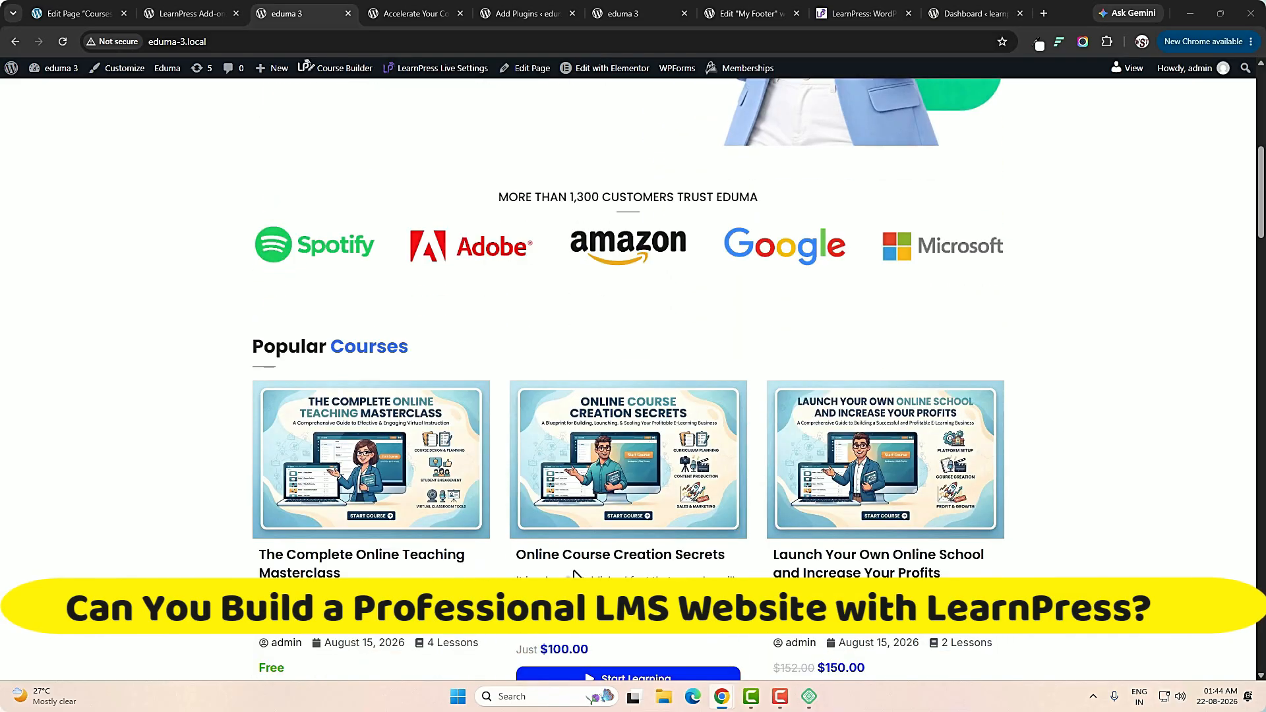
pyautogui.scroll(-16, 573, 575)
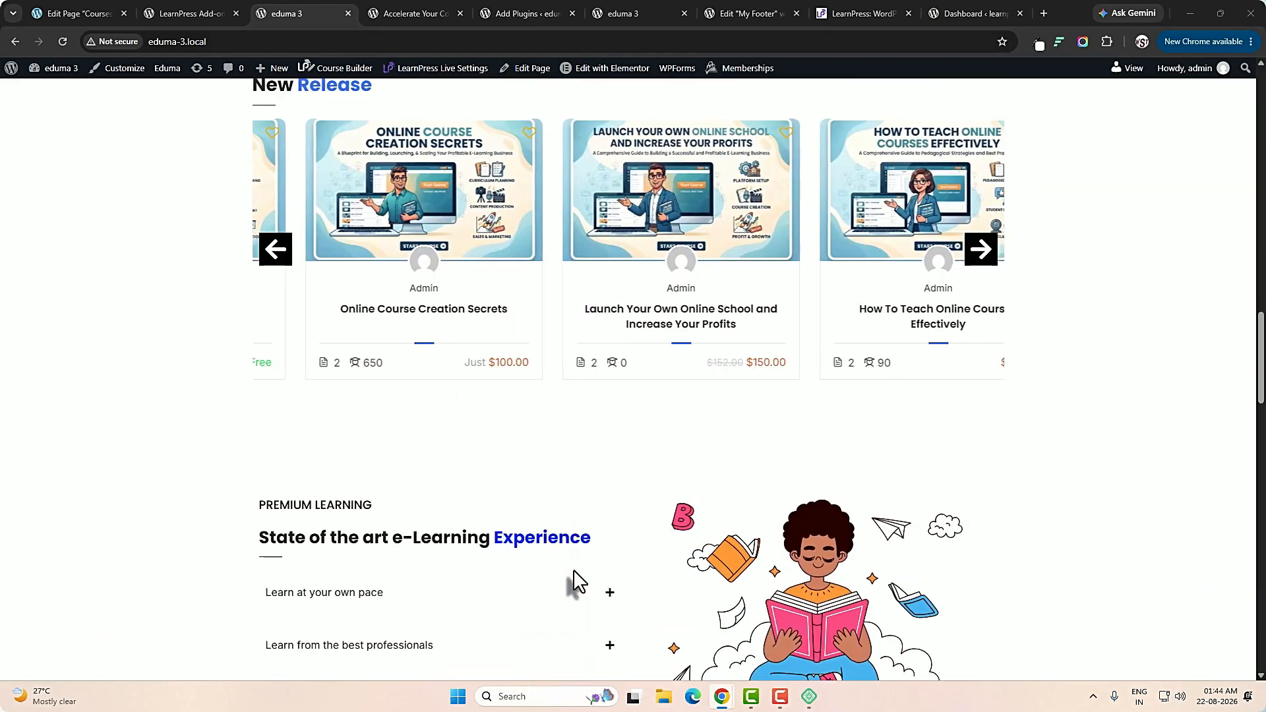
pyautogui.scroll(-12, 573, 580)
pyautogui.scroll(2, 655, 580)
pyautogui.scroll(-1, 660, 583)
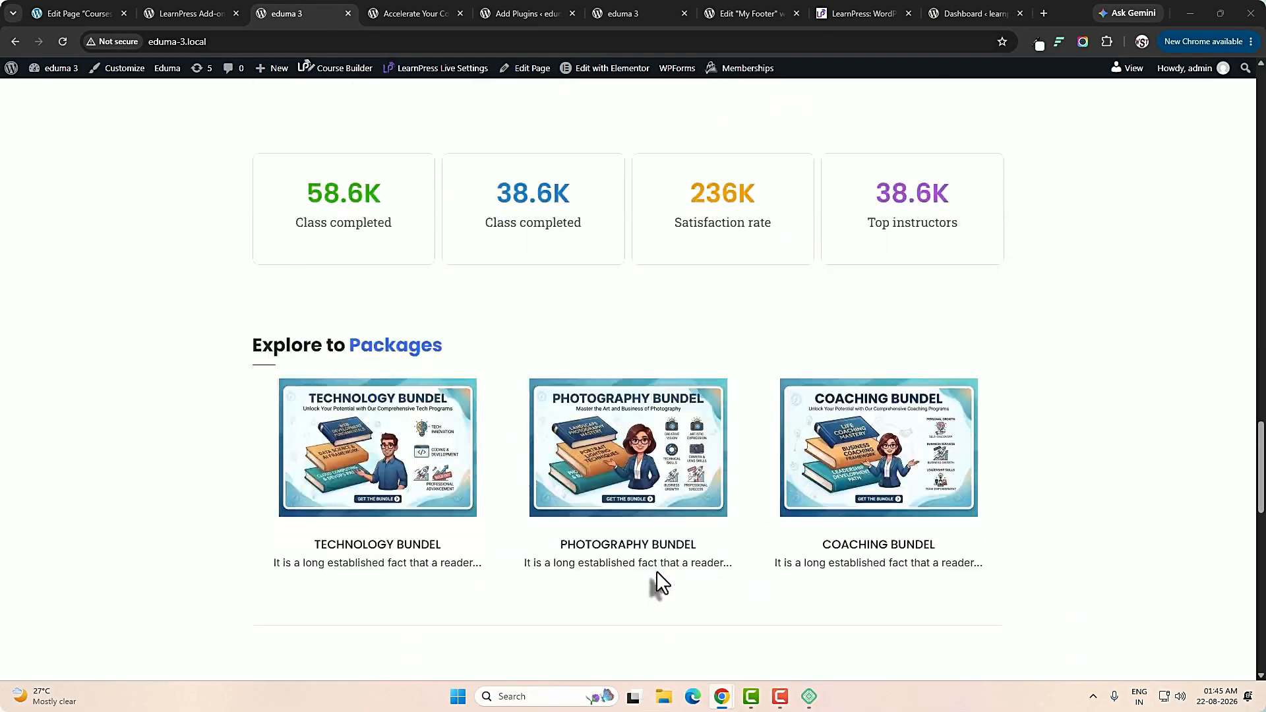
pyautogui.scroll(-2, 655, 580)
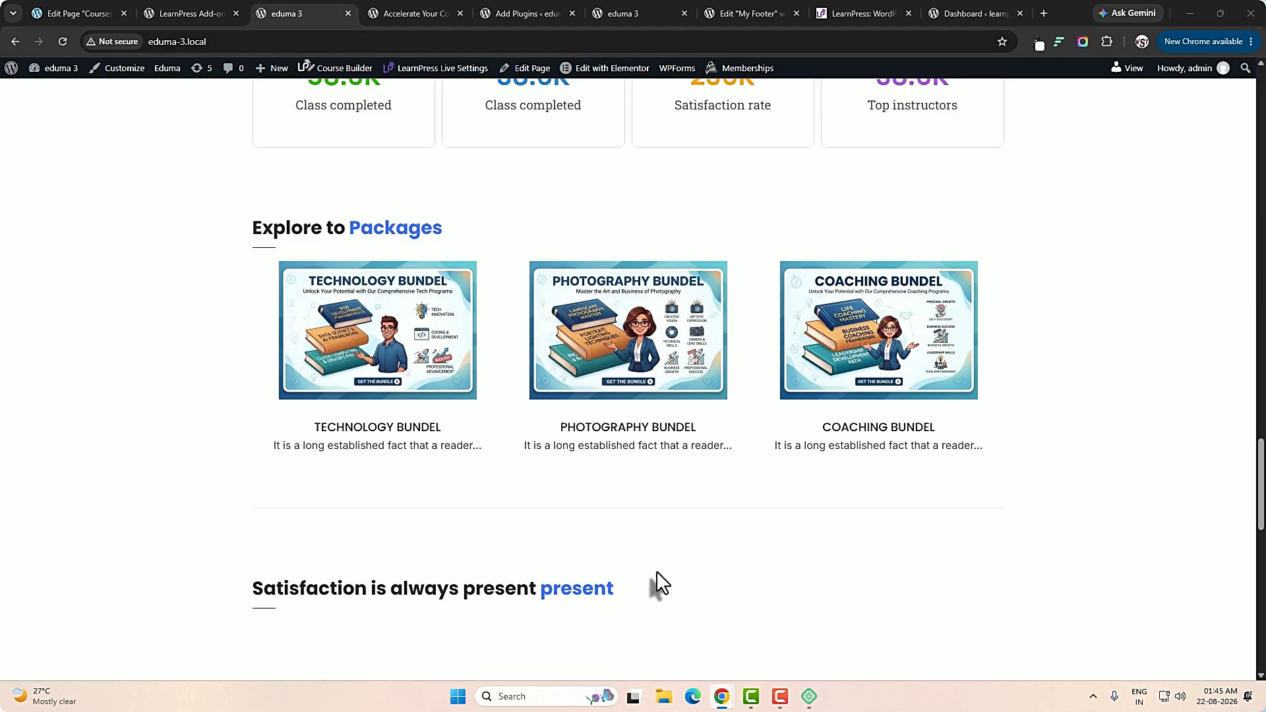
pyautogui.scroll(-1, 655, 571)
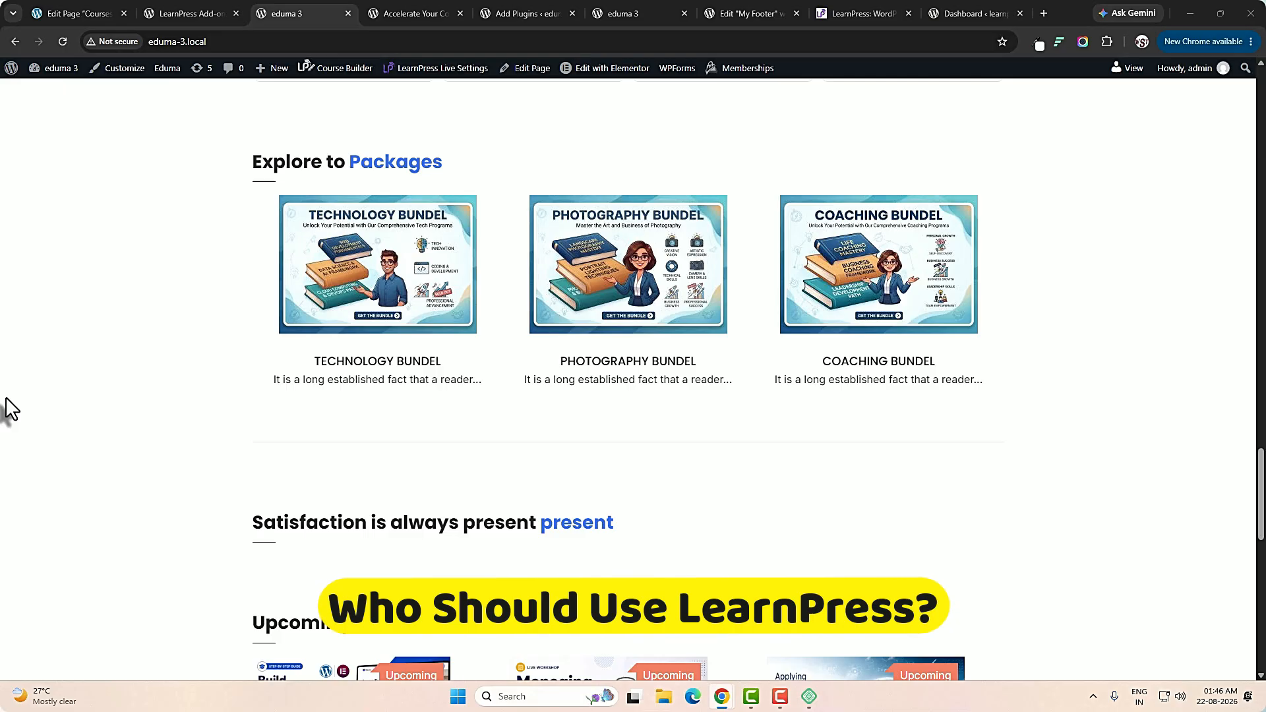
# Examine the rest of the homepage, covering Upcoming Events, the instructor sign-up banner and the footer.
pyautogui.scroll(-1, 9, 408)
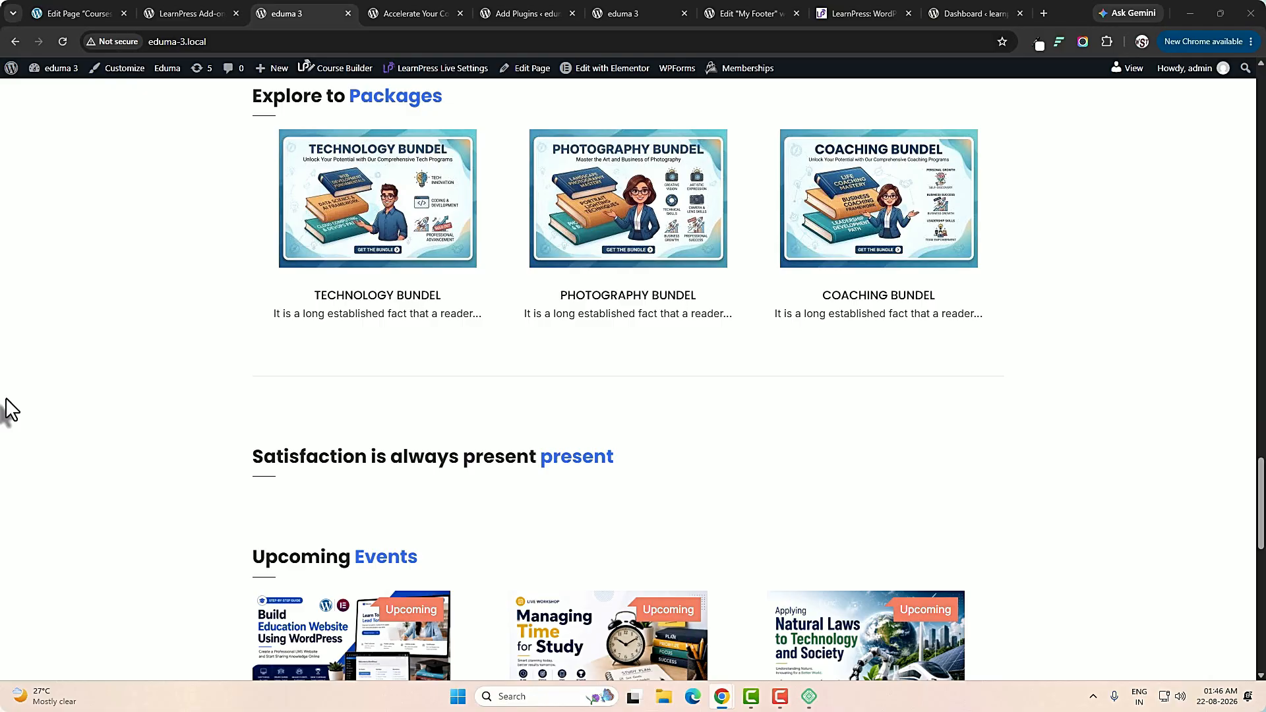
pyautogui.scroll(-3, 5, 397)
pyautogui.scroll(1, 5, 397)
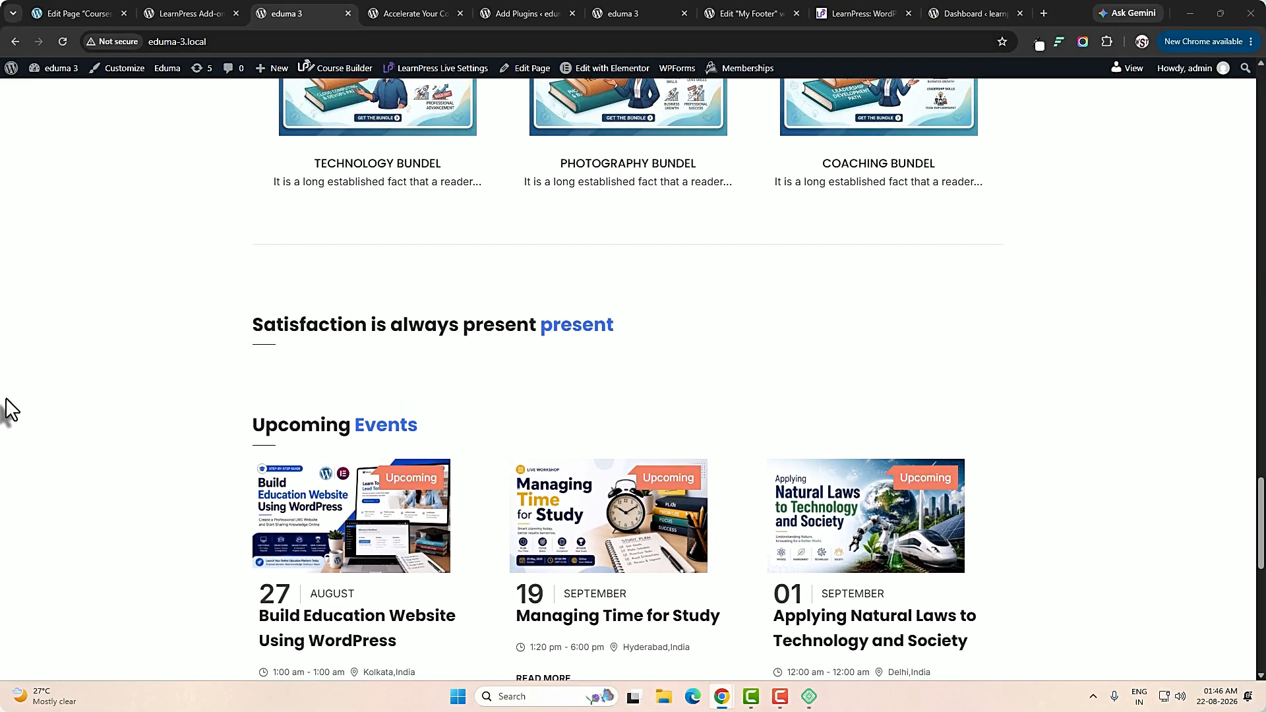
pyautogui.scroll(-1, 6, 398)
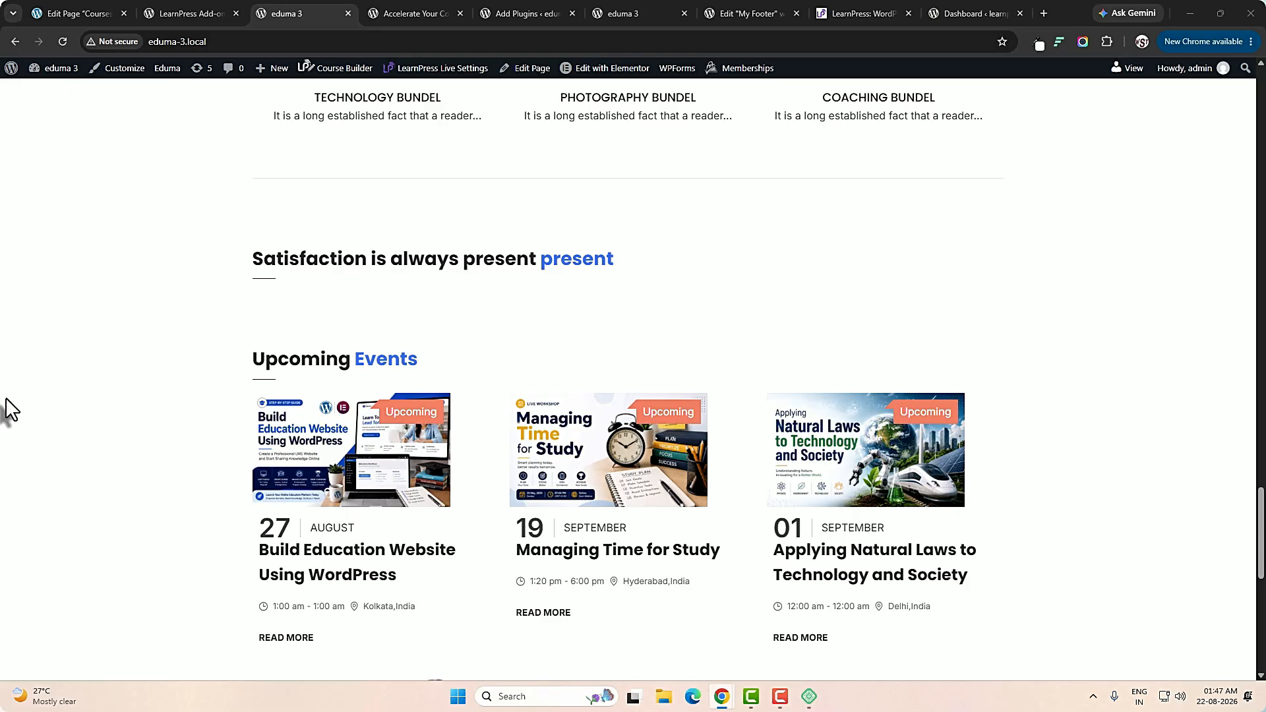
pyautogui.scroll(-1, 5, 398)
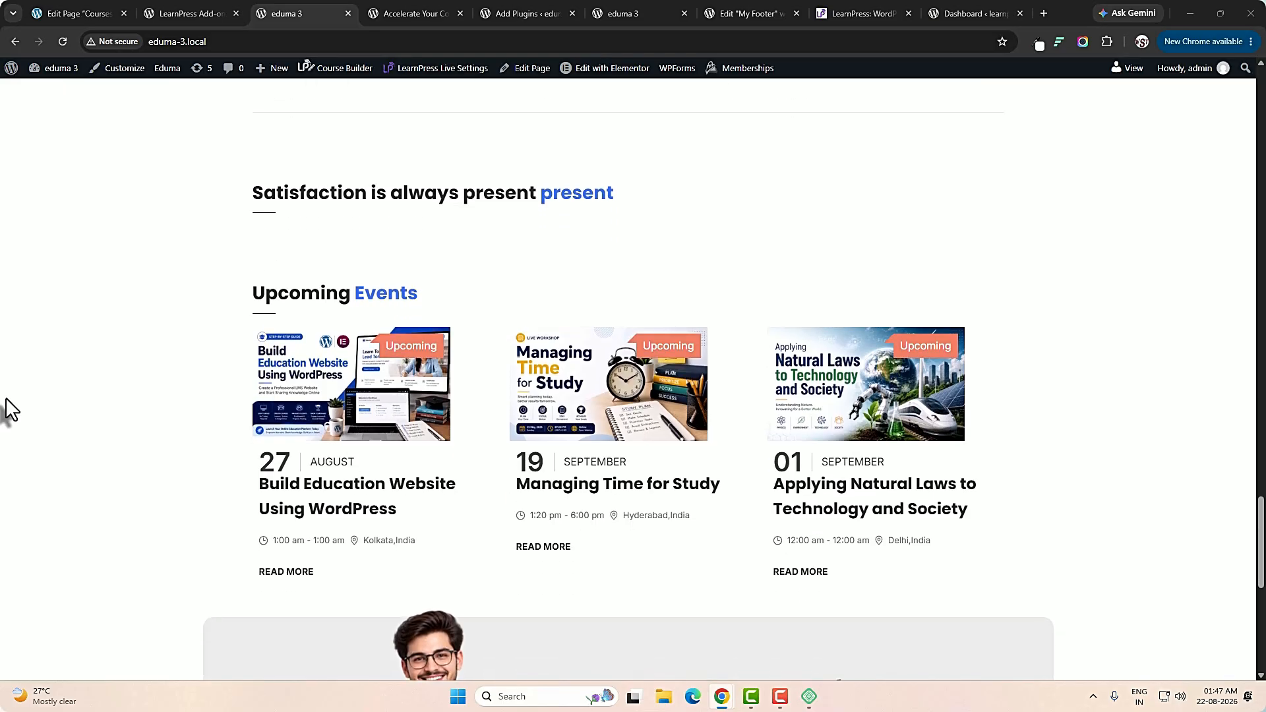
pyautogui.scroll(-1, 5, 398)
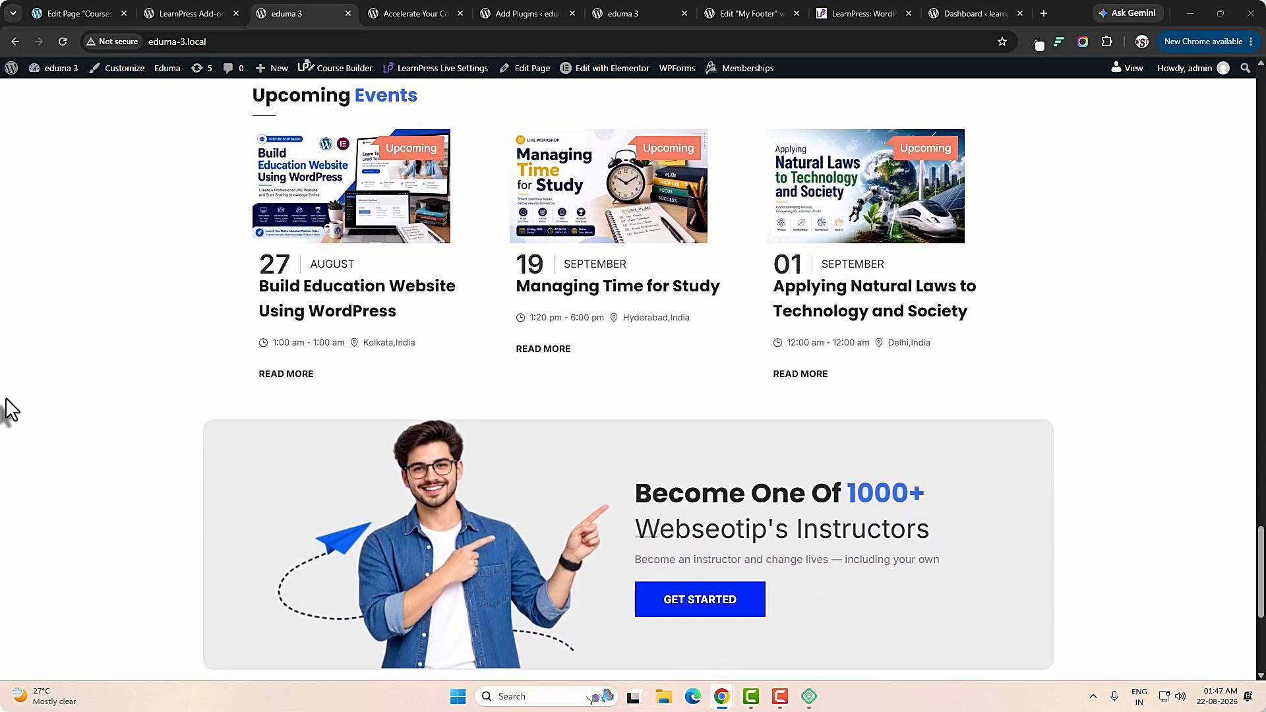
pyautogui.scroll(-1, 5, 398)
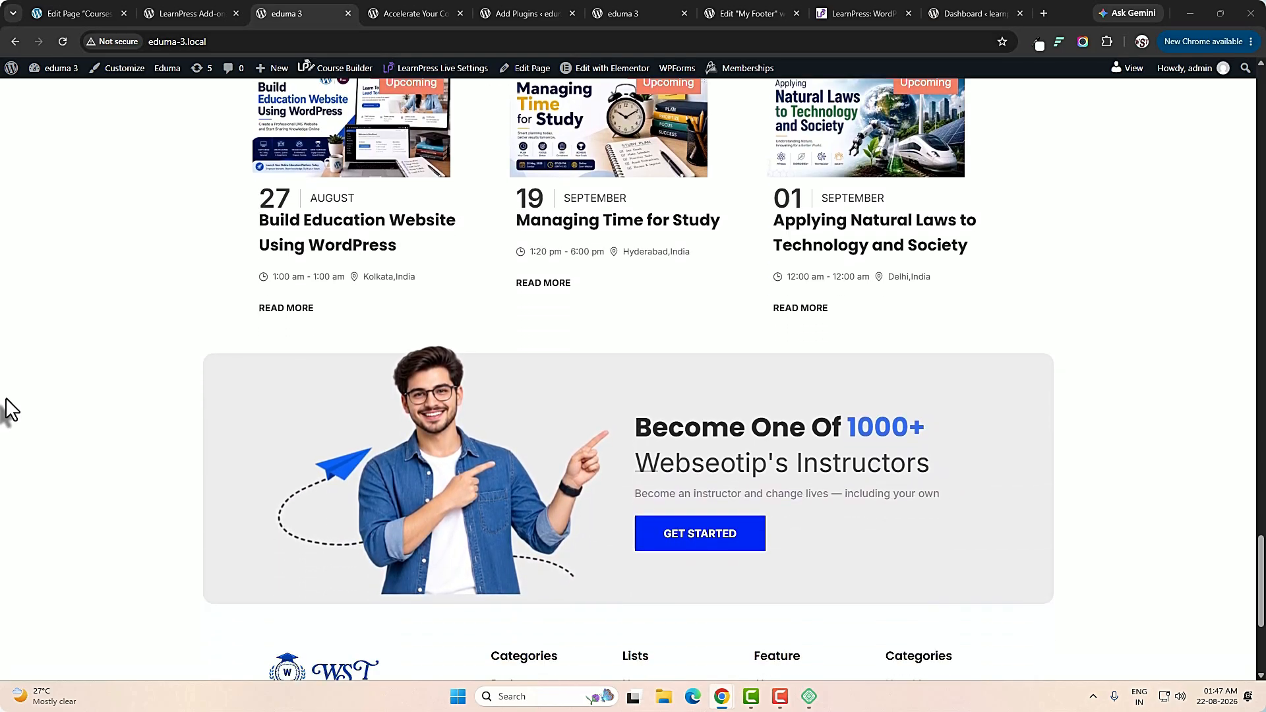
pyautogui.scroll(-1, 6, 398)
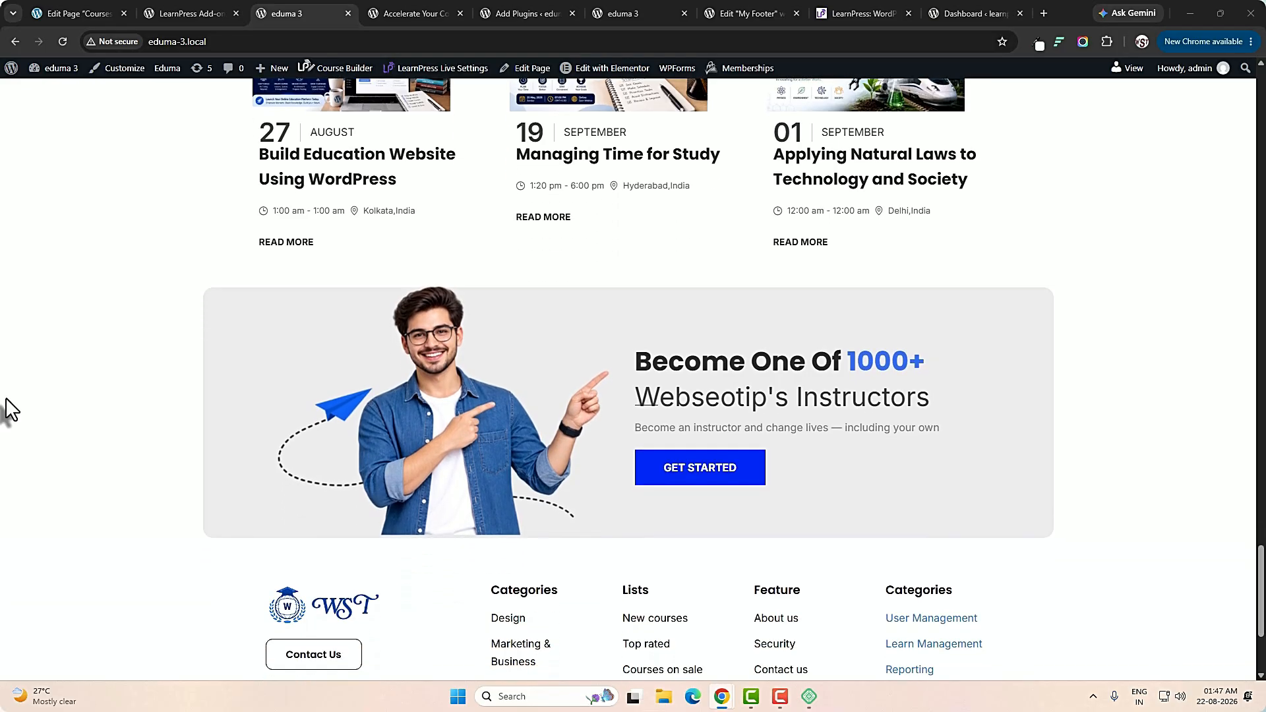
pyautogui.scroll(-1, 5, 397)
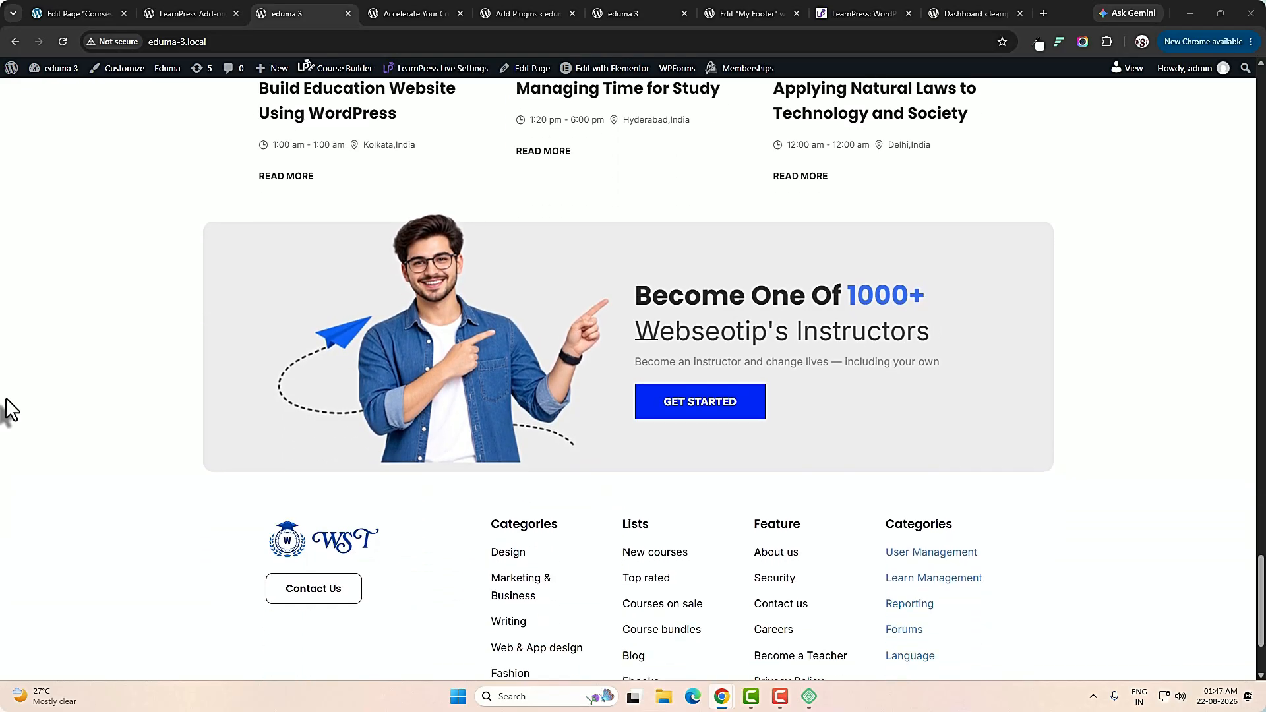
pyautogui.scroll(-1, 5, 398)
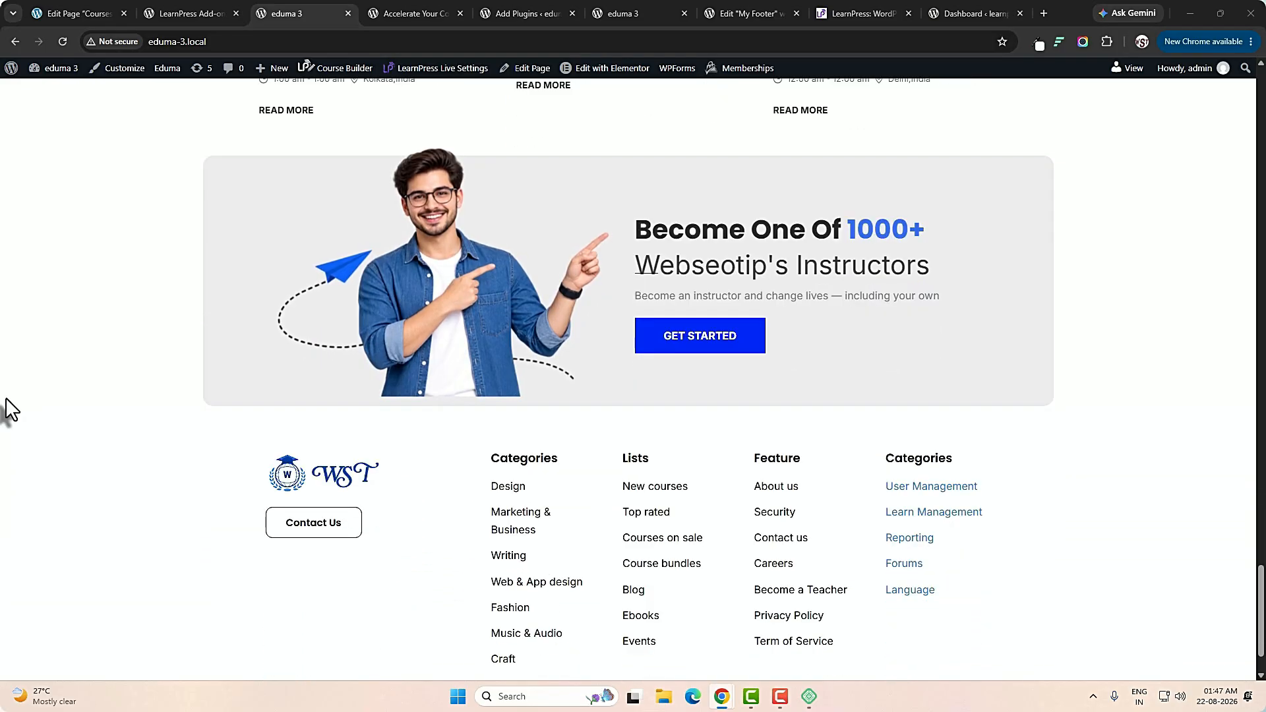
pyautogui.scroll(-1, 5, 397)
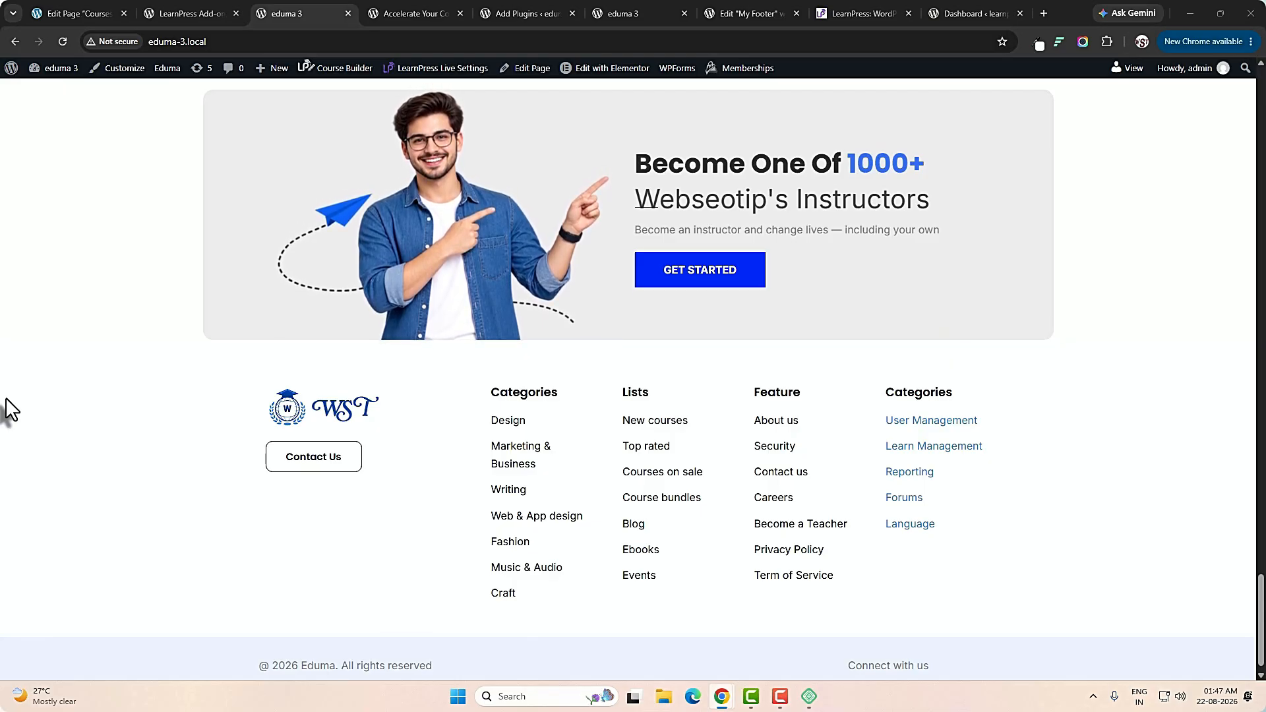
pyautogui.scroll(-1, 5, 397)
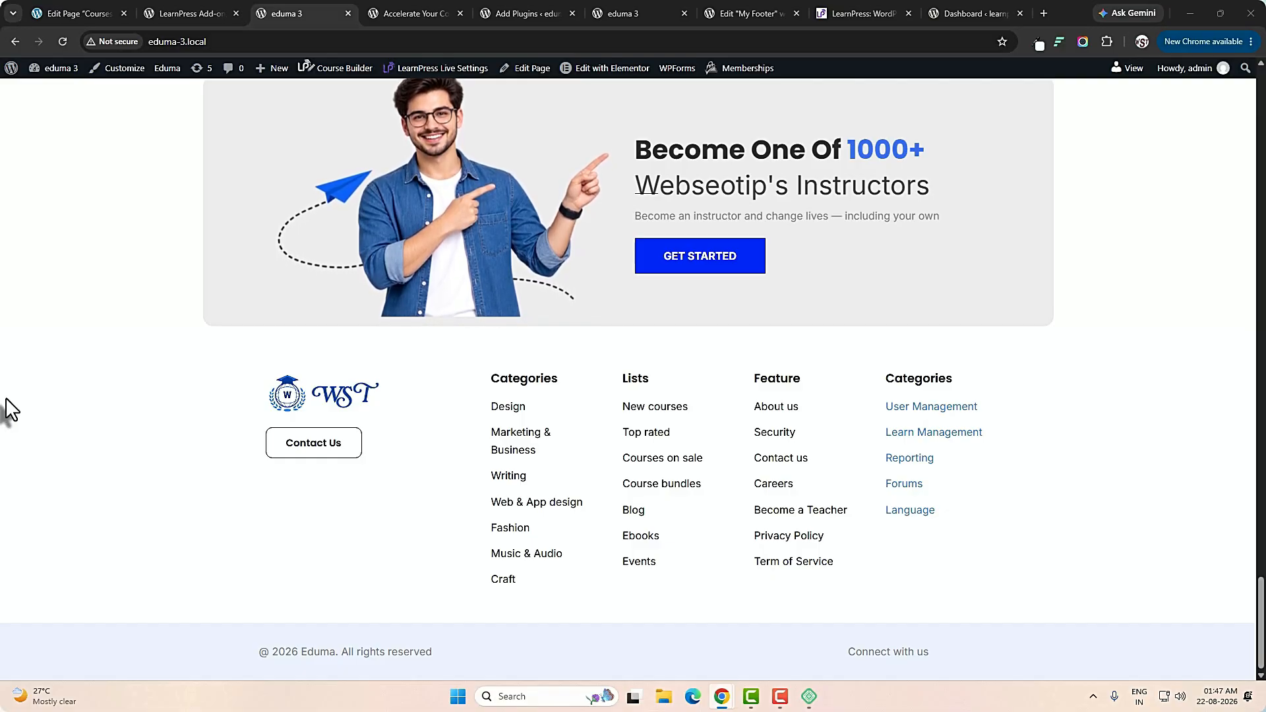
pyautogui.scroll(4, 5, 398)
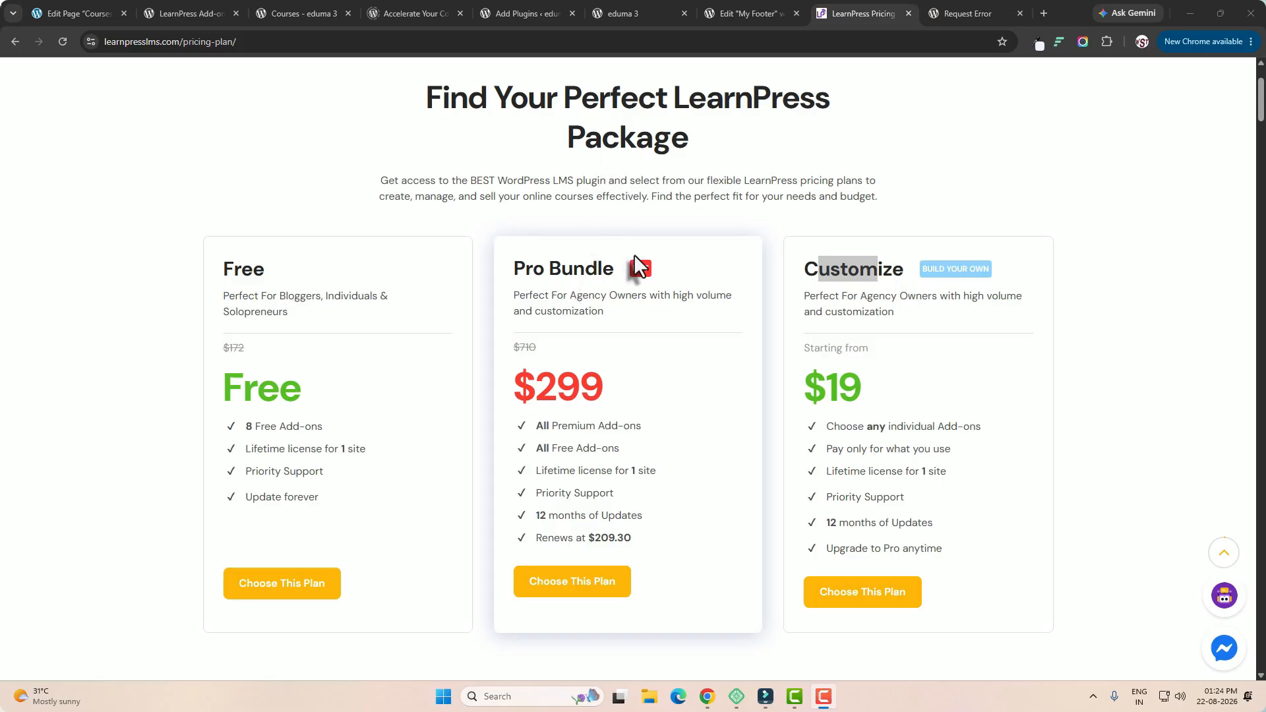
# Highlight the Free, Pro Bundle and Customize plan names in turn on the LearnPress pricing page.
pyautogui.doubleClick(244, 269)
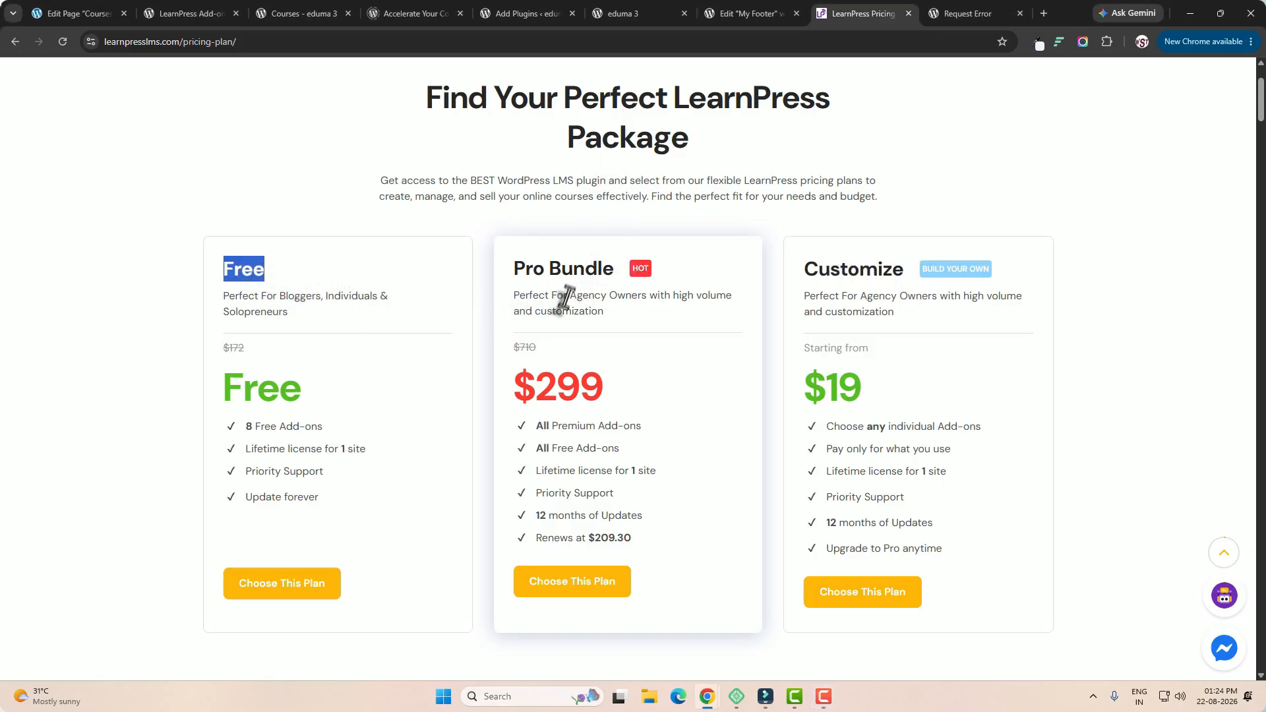
pyautogui.doubleClick(558, 270)
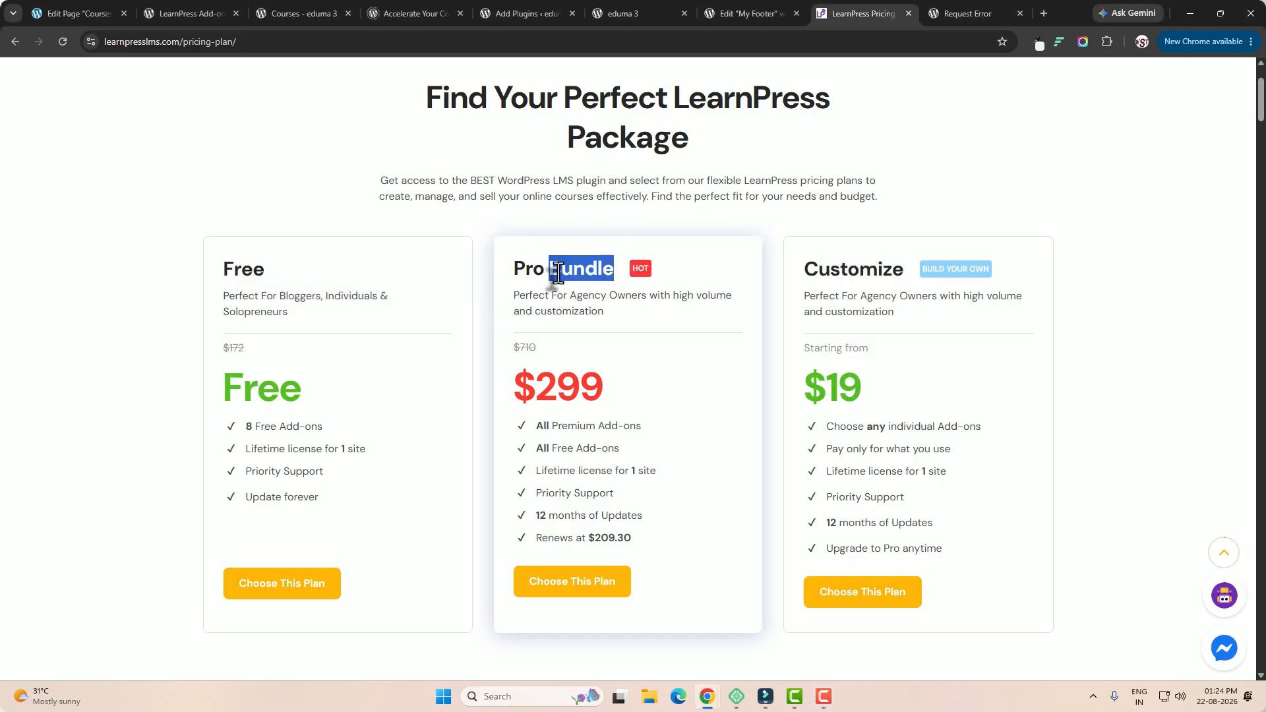
pyautogui.doubleClick(875, 269)
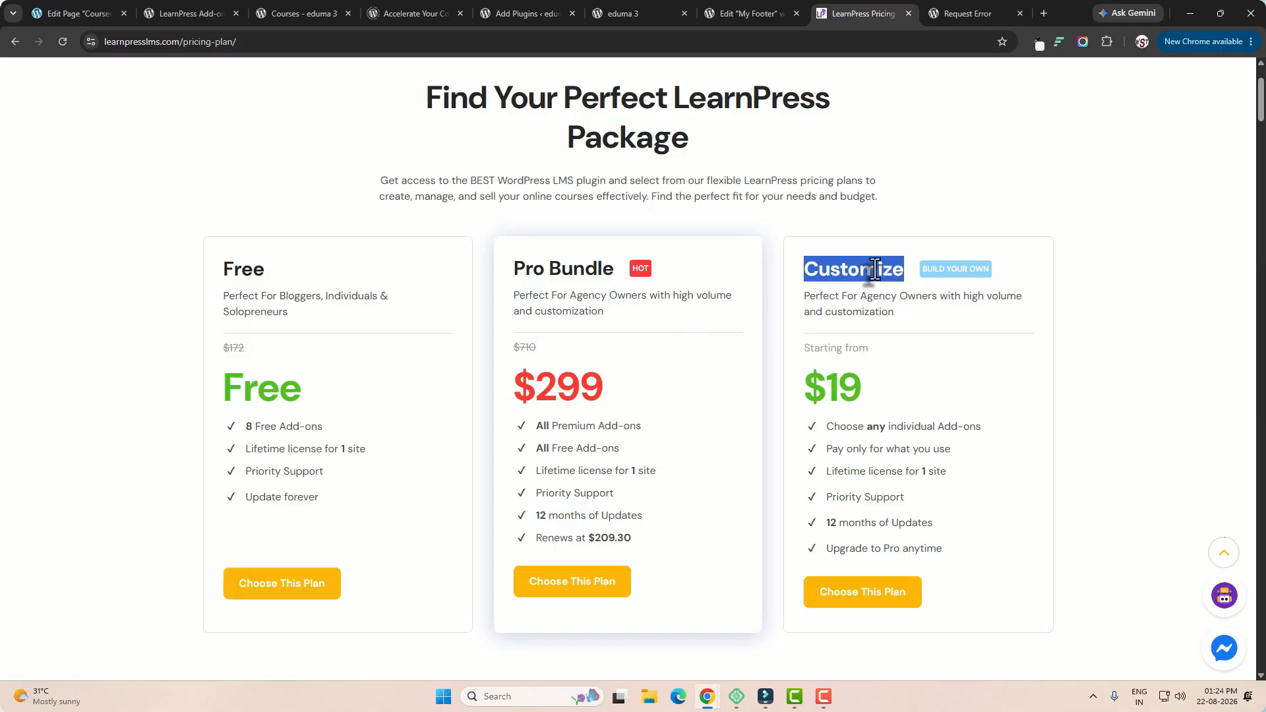
pyautogui.click(348, 254)
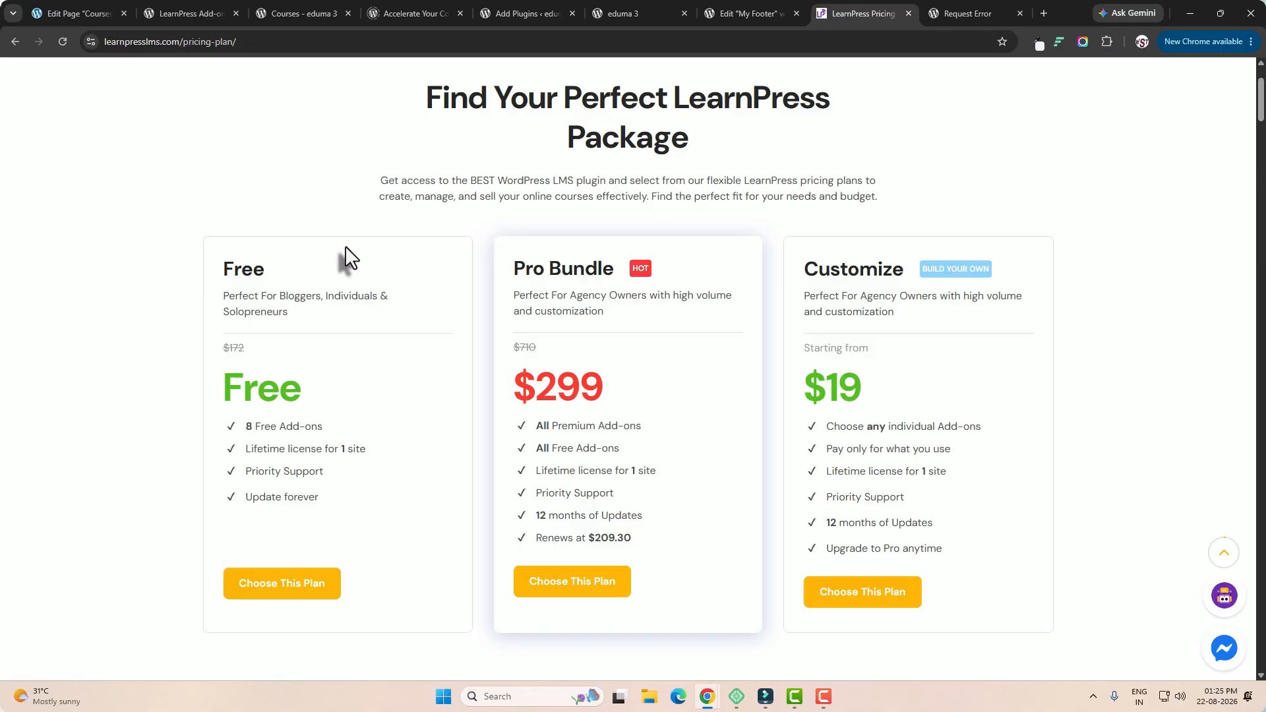
# Show the paid add-ons on the LearnPress Add-ons page and look through them.
pyautogui.click(198, 15)
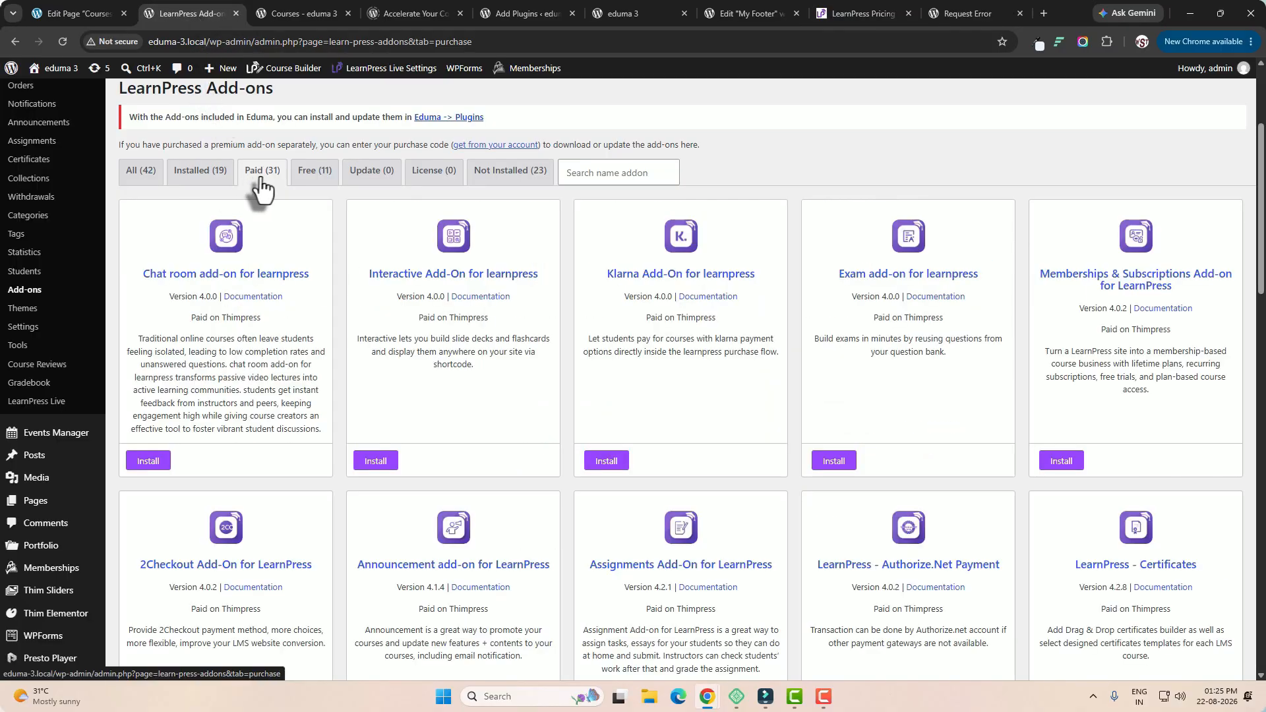
pyautogui.scroll(-10, 683, 342)
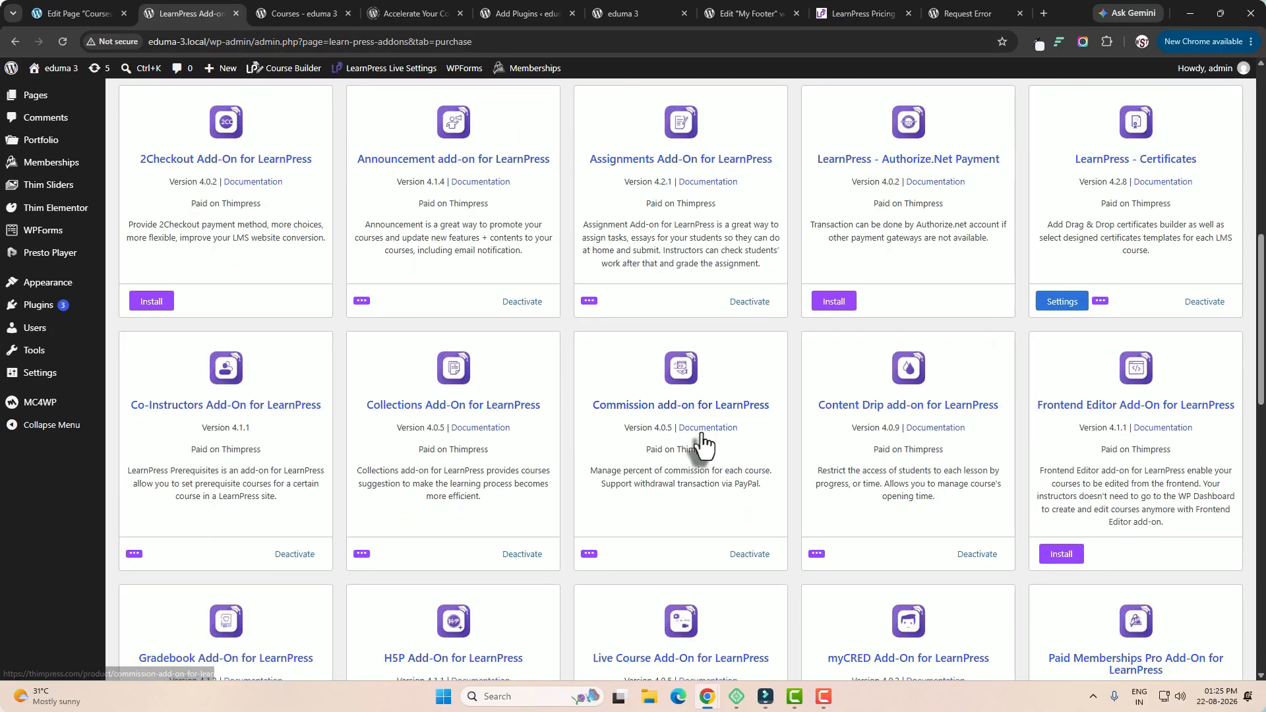
pyautogui.scroll(-3, 716, 474)
pyautogui.scroll(15, 718, 477)
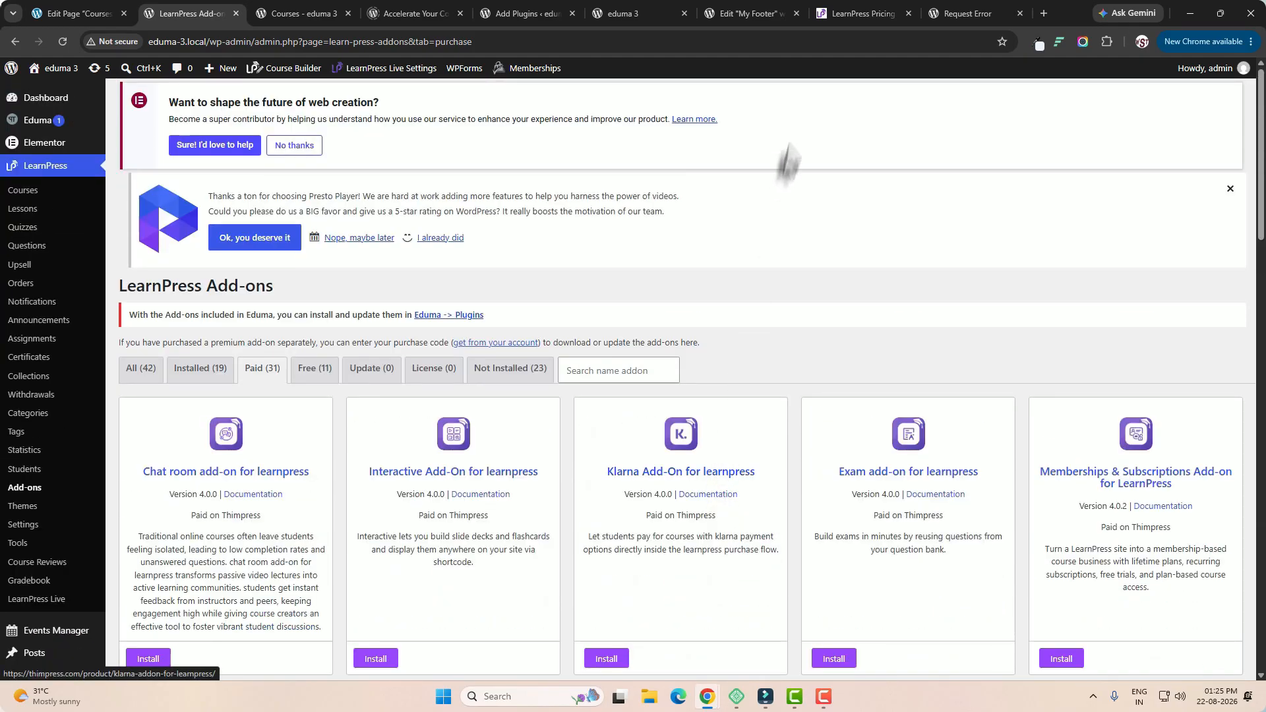
# Highlight "All Premium Add-ons" in the Pro Bundle plan and compare it with the site's paid add-ons list.
pyautogui.click(857, 13)
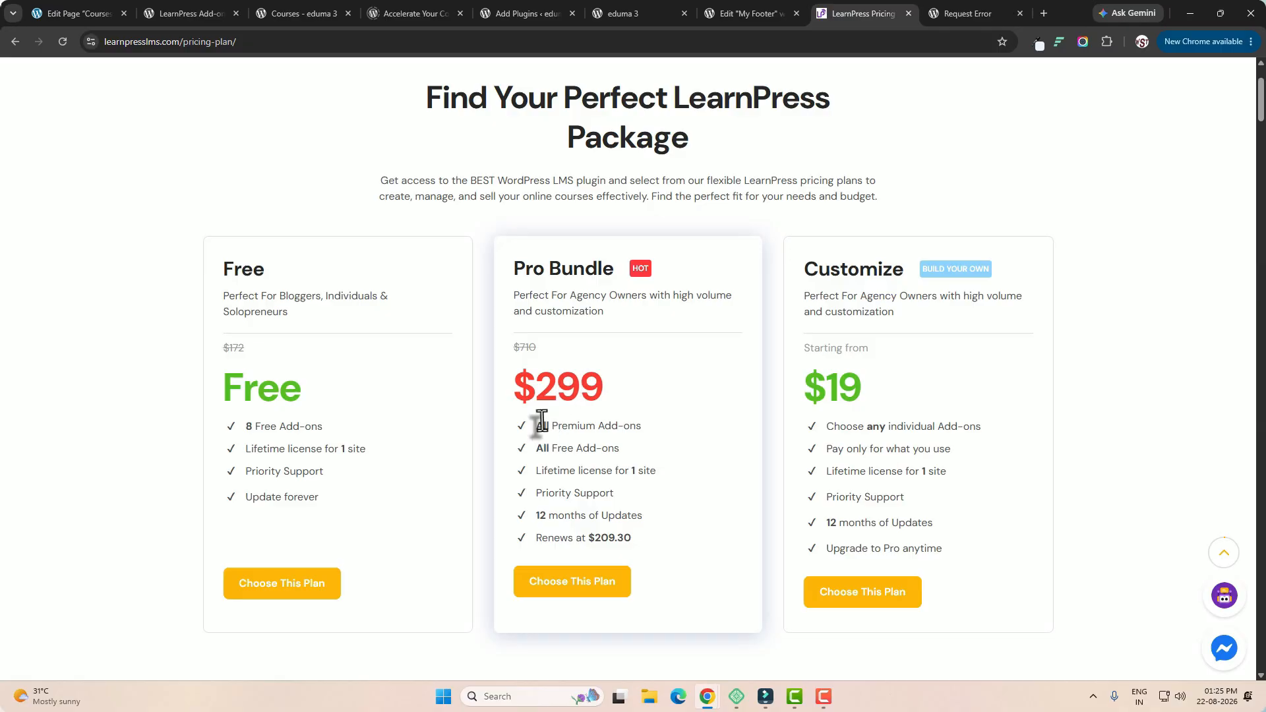
pyautogui.tripleClick(603, 429)
pyautogui.click(193, 14)
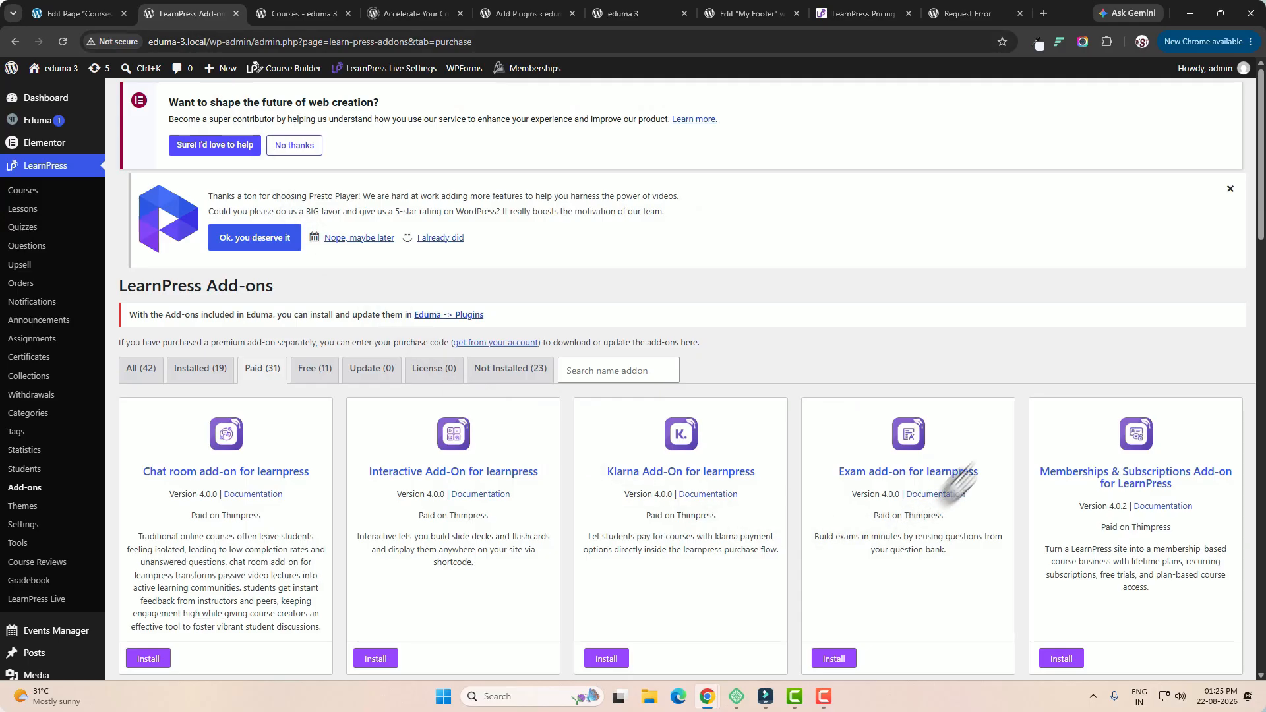
pyautogui.scroll(-1, 1045, 619)
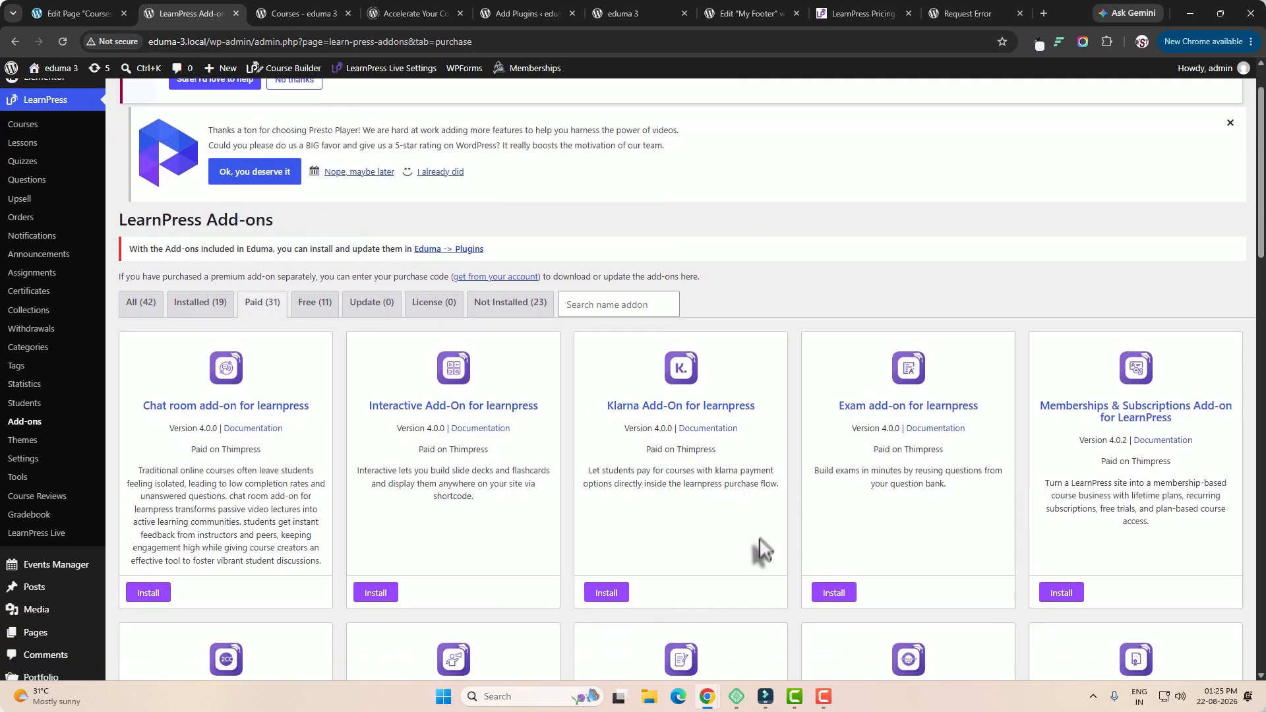
# Return to the pricing page and highlight the Customize plan and its individual add-ons feature.
pyautogui.click(868, 21)
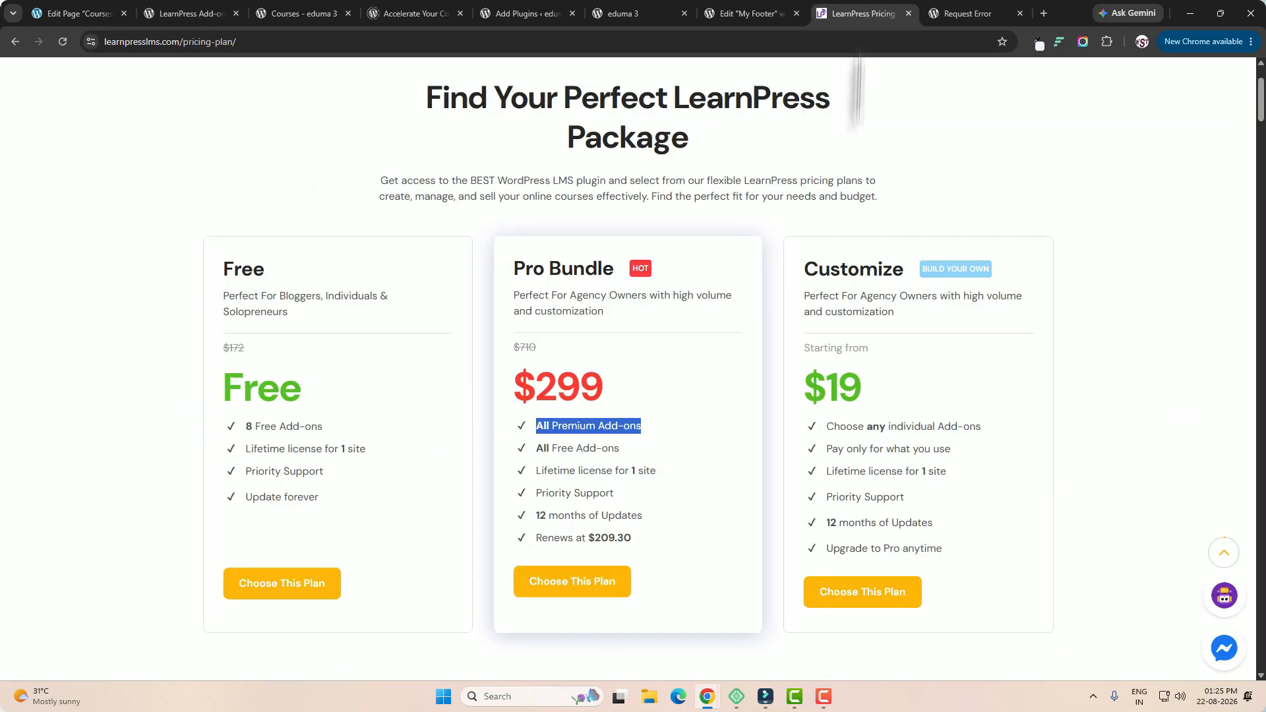
pyautogui.doubleClick(841, 269)
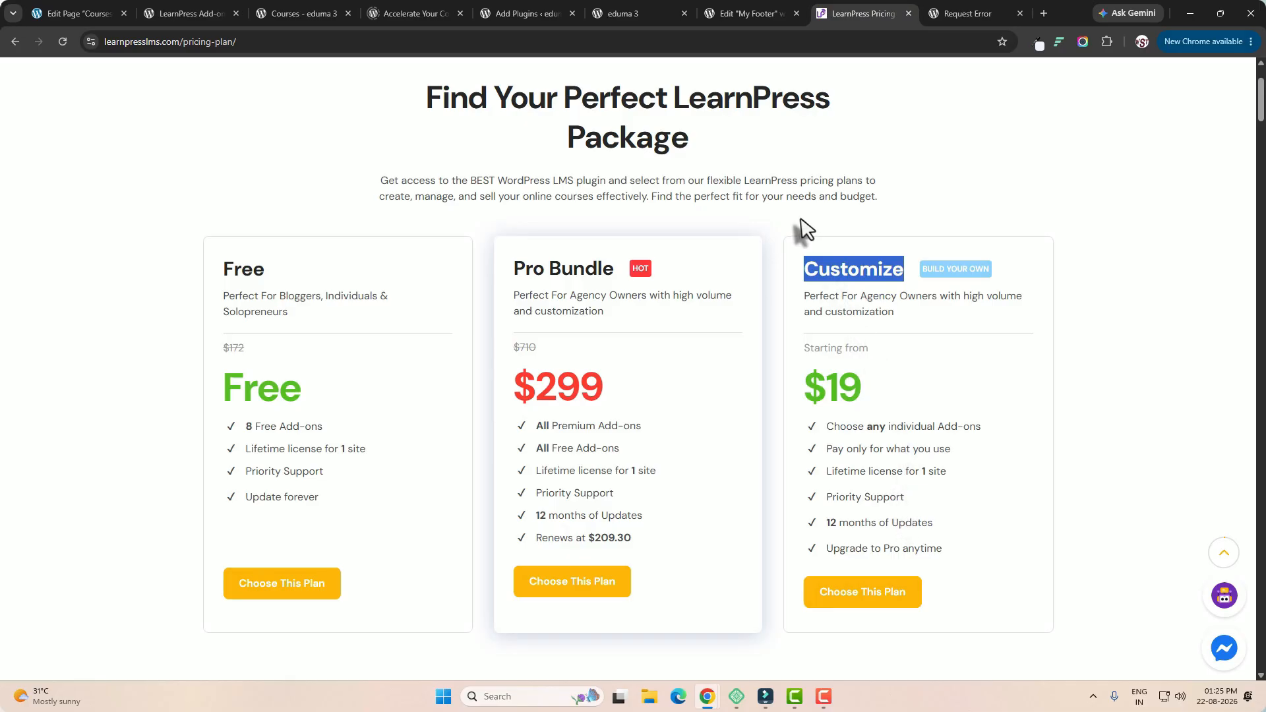
pyautogui.doubleClick(939, 427)
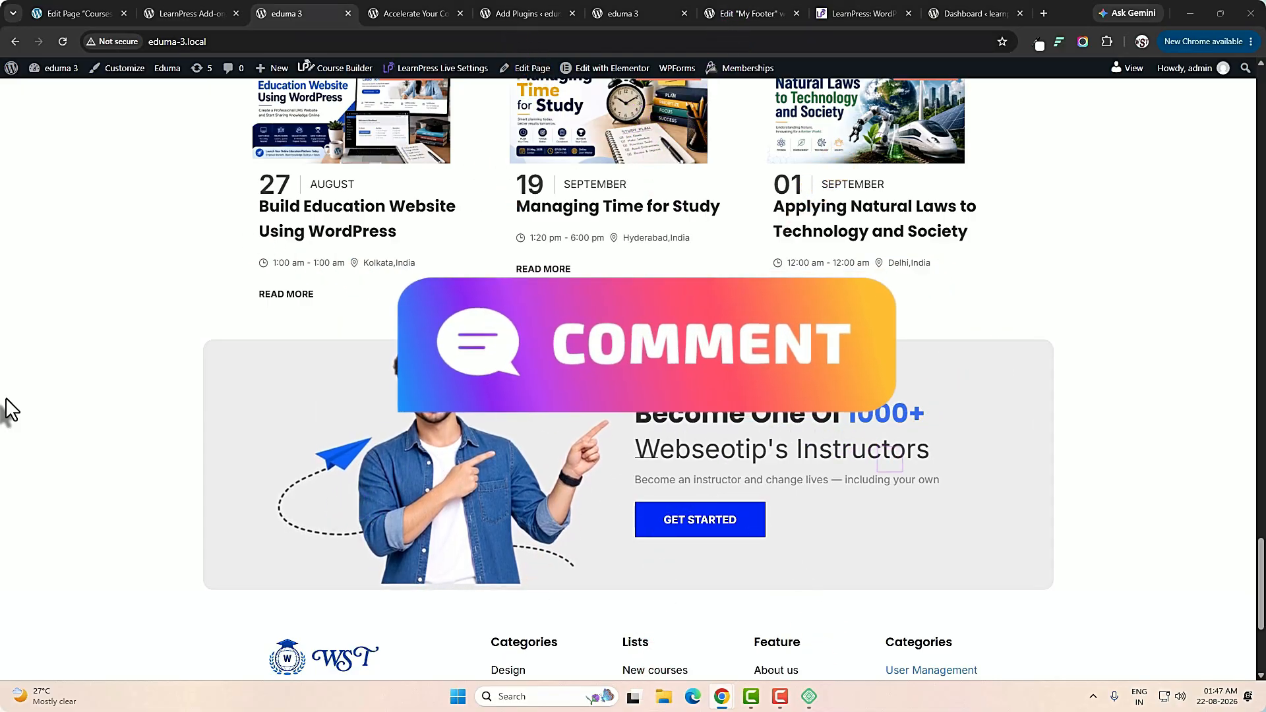
pyautogui.scroll(1, 5, 397)
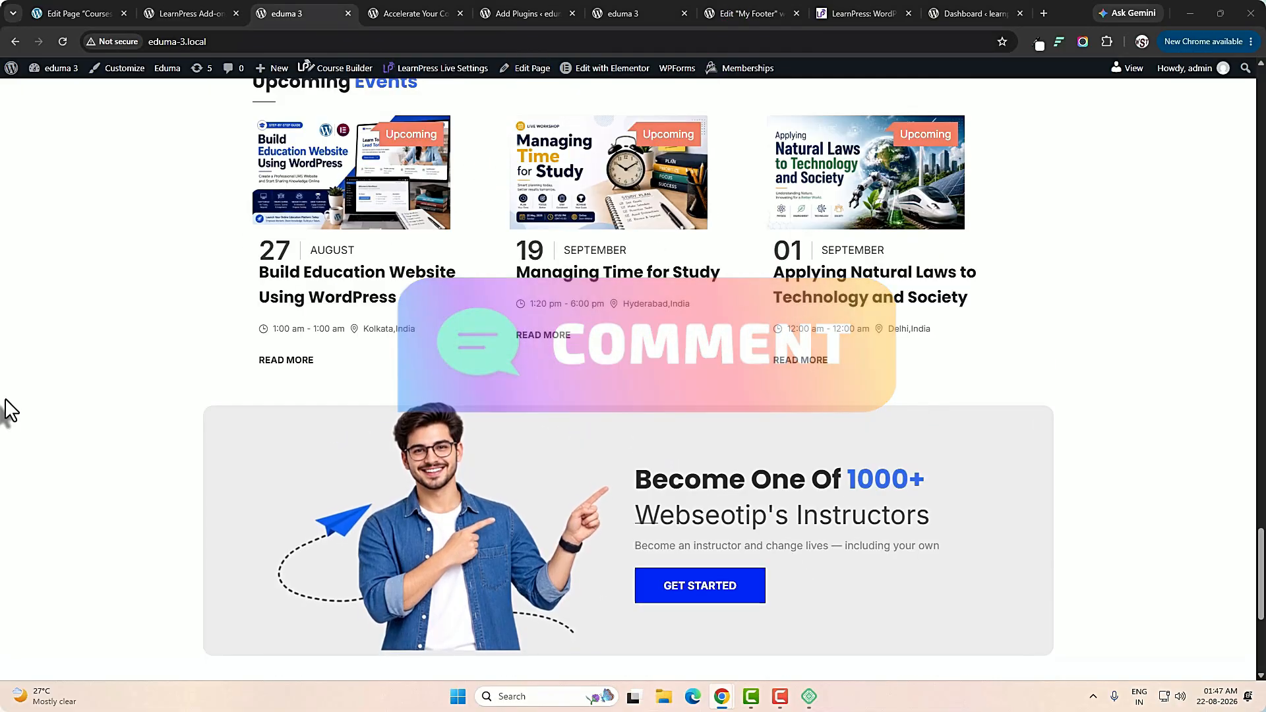
pyautogui.scroll(2, 6, 398)
pyautogui.scroll(-3, 5, 399)
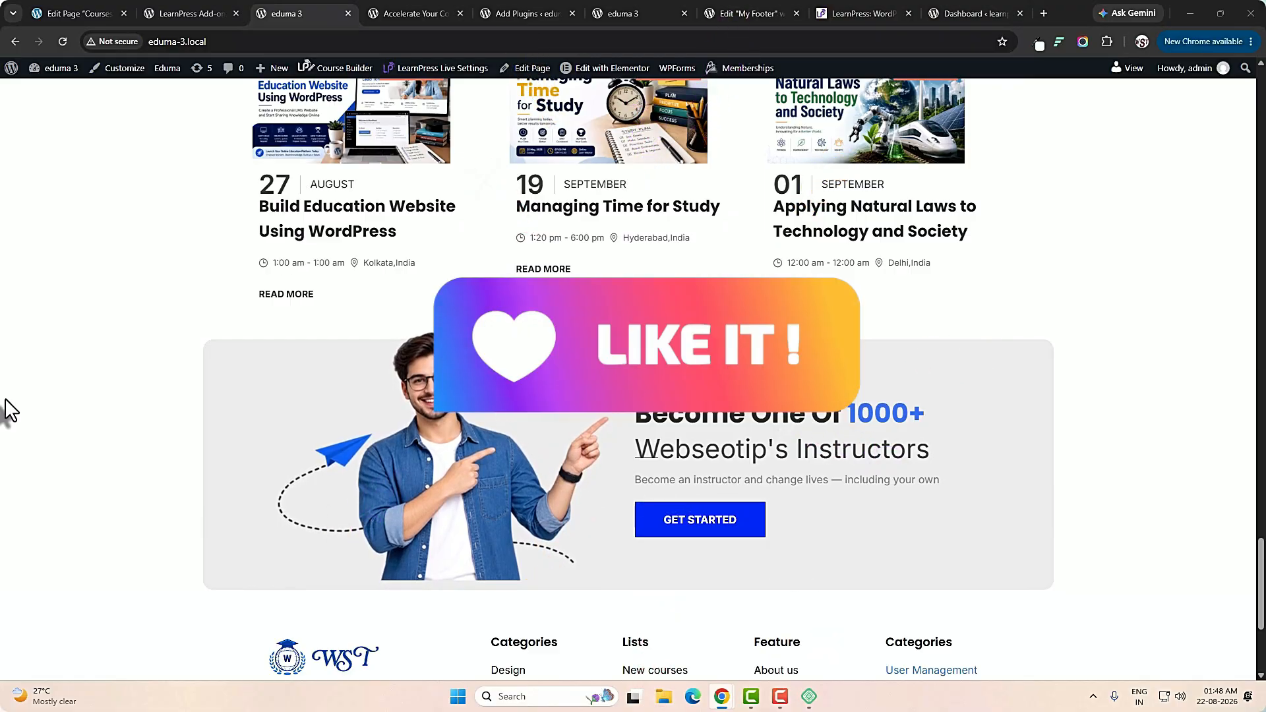